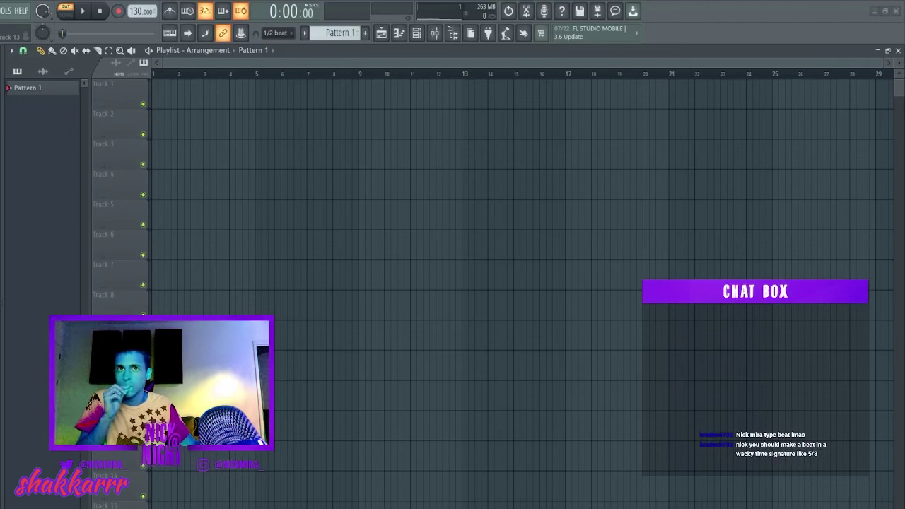
Replace the Sampler channel with Omnisphere, add two more Omnisphere channels, and close all open windows.
{"action": "left_click", "coordinate": [416, 32]}
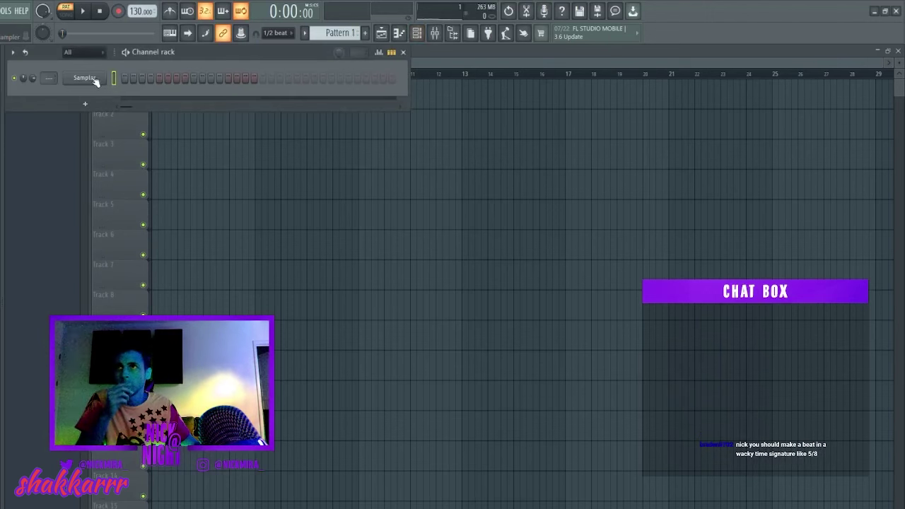
{"action": "left_click", "coordinate": [401, 177]}
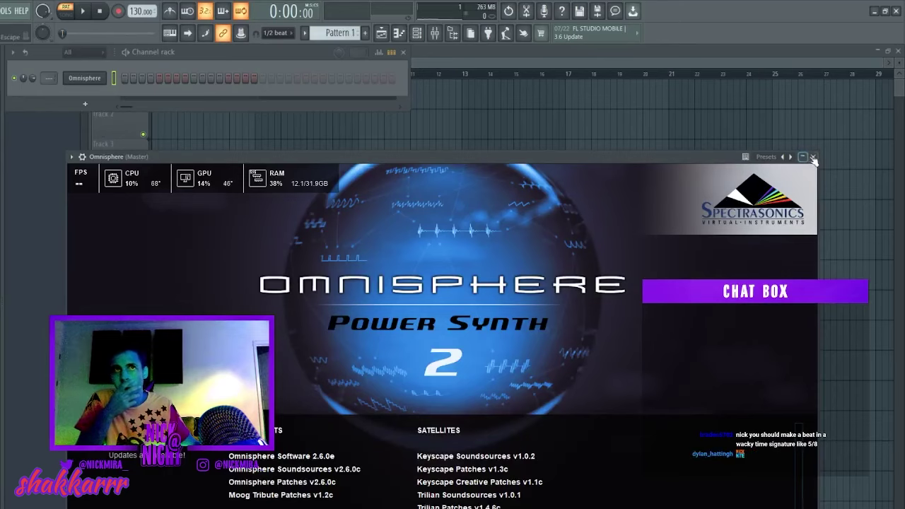
{"action": "left_click", "coordinate": [94, 77]}
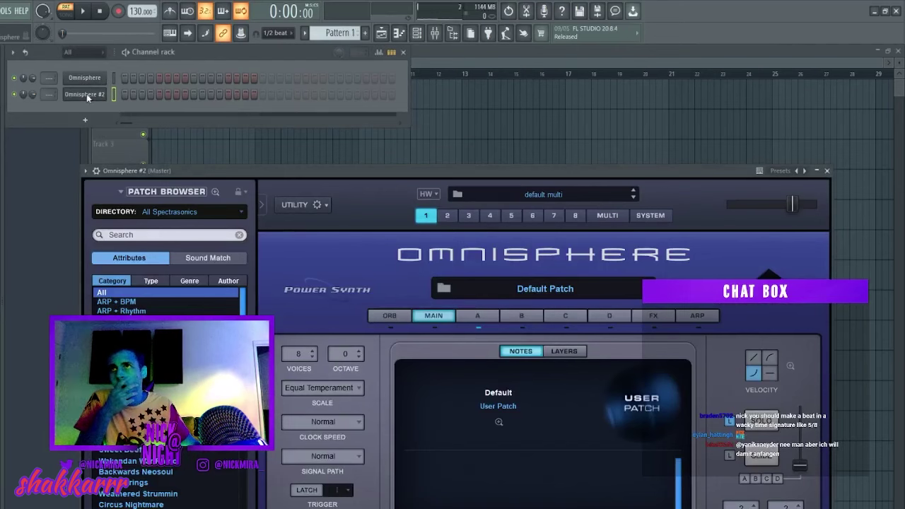
{"action": "key", "text": "alt+c"}
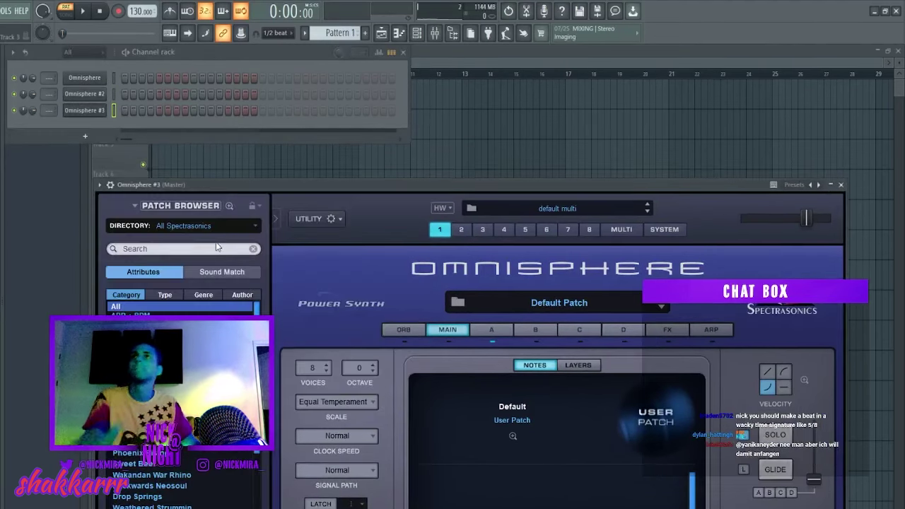
{"action": "key", "text": "Escape"}
{"action": "key", "text": "Escape"}
{"action": "key", "text": "Escape"}
{"action": "key", "text": "Escape"}
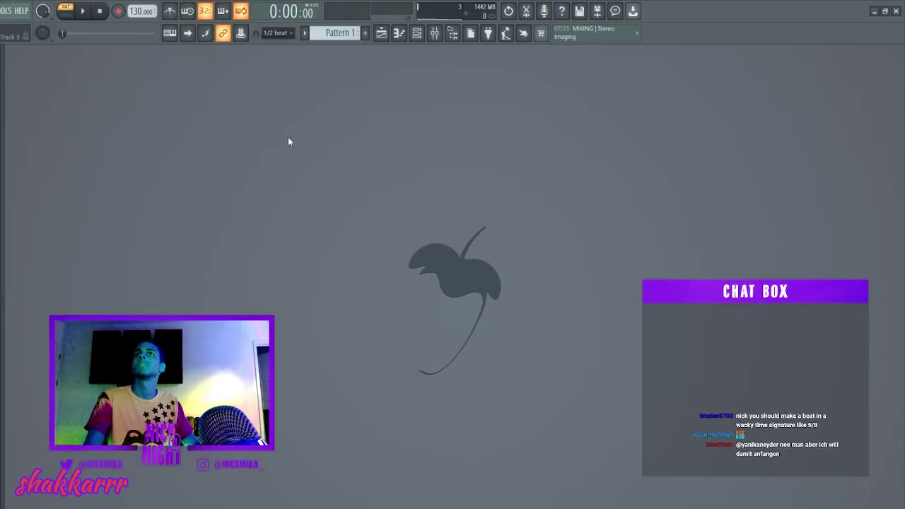
Add SRX KEYBOARDS and ElectraX channels above the Omnisphere channels and close the plugin window.
{"action": "left_click", "coordinate": [419, 35]}
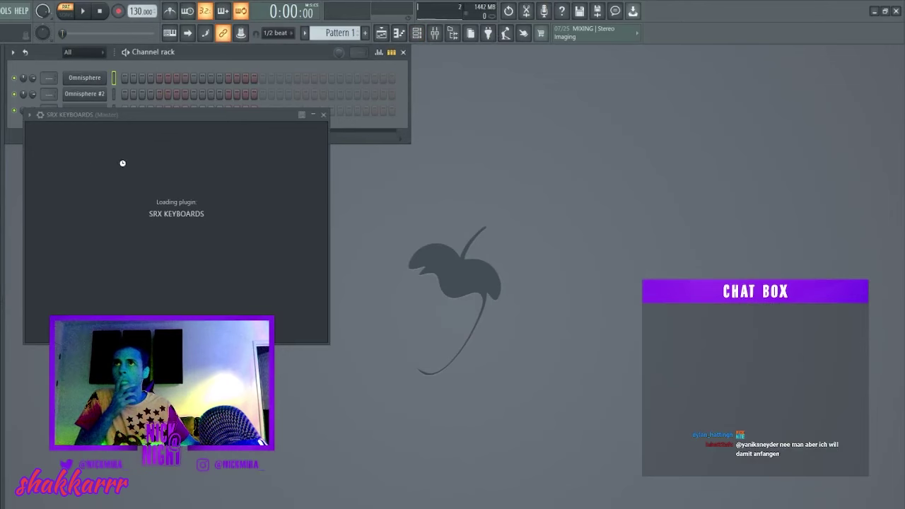
{"action": "left_click", "coordinate": [97, 78]}
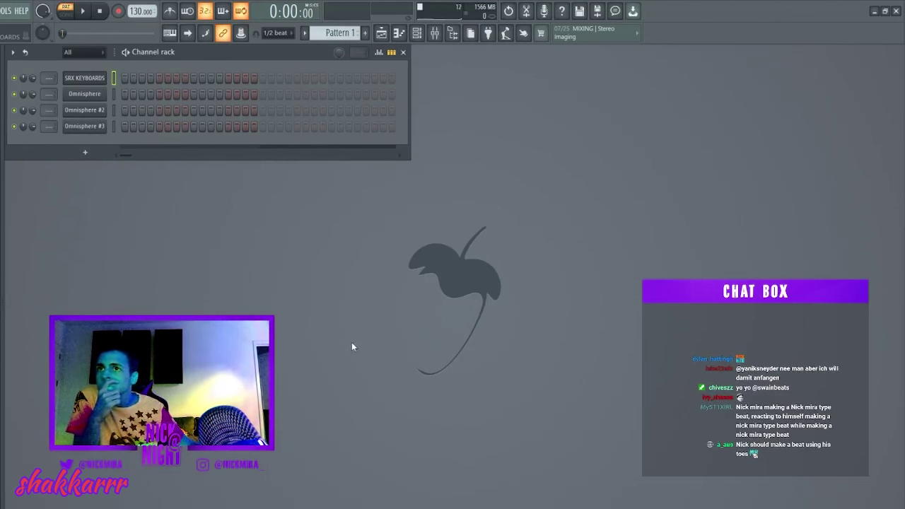
{"action": "left_click", "coordinate": [334, 365]}
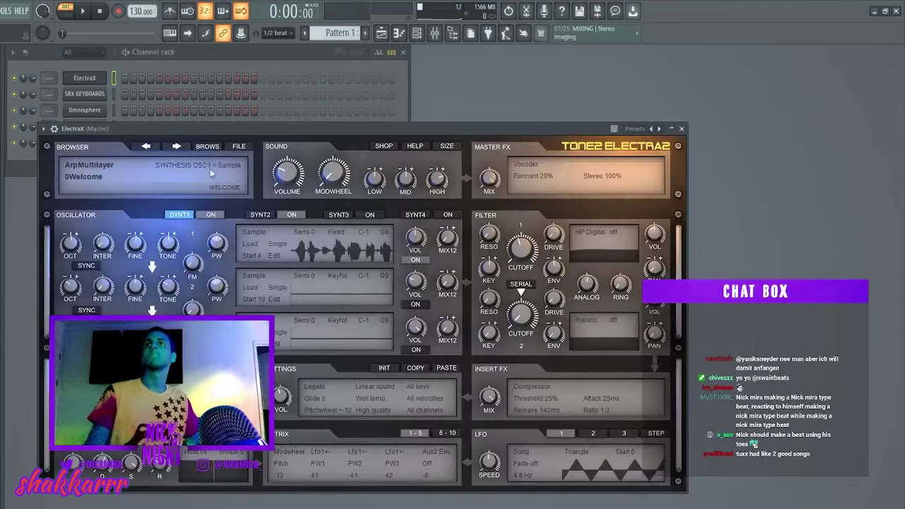
{"action": "left_click_drag", "start_coordinate": [181, 126], "coordinate": [242, 157]}
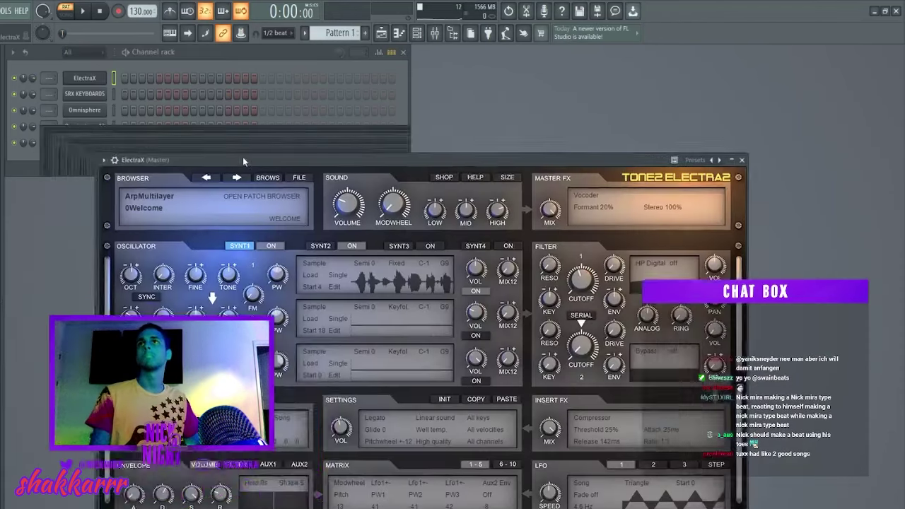
{"action": "key", "text": "Escape"}
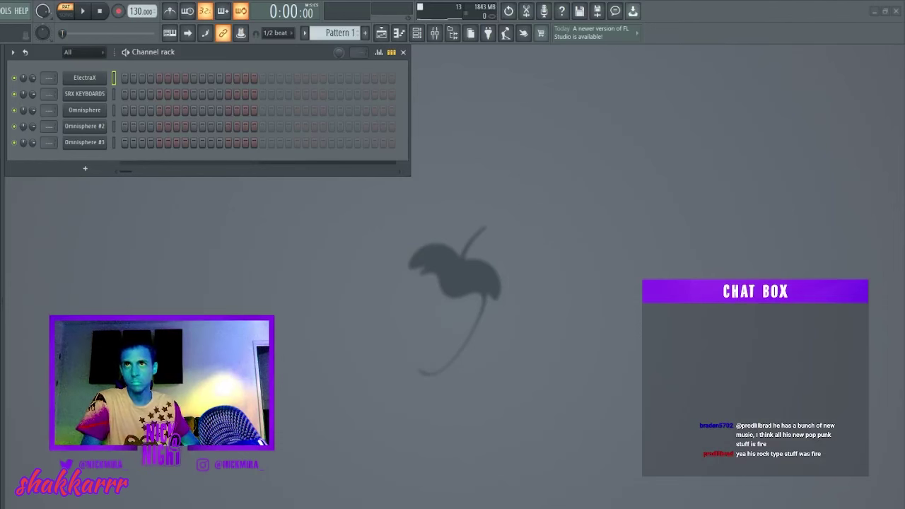
Move the notes of the jr - M&Ms channel into the ElectraX channel and play the pattern.
{"action": "left_click", "coordinate": [92, 96]}
{"action": "left_click", "coordinate": [114, 81]}
{"action": "key", "text": "ctrl+x"}
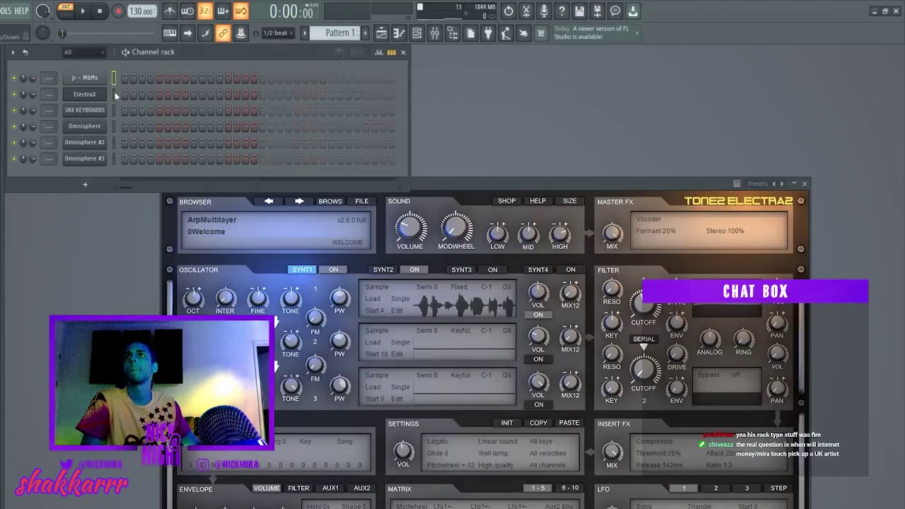
{"action": "left_click", "coordinate": [113, 95]}
{"action": "key", "text": "ctrl+v"}
{"action": "key", "text": "space"}
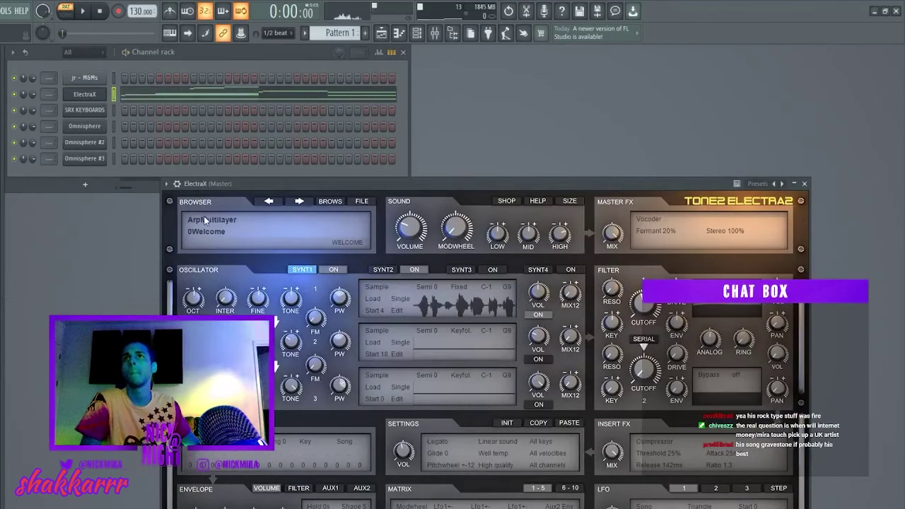
Set the tempo to 165 BPM while auditioning ElectraX's !Guala Beatz - Saturation patches from ARP - MARIO PARTY to ARP - TRIP.
{"action": "left_click", "coordinate": [299, 201]}
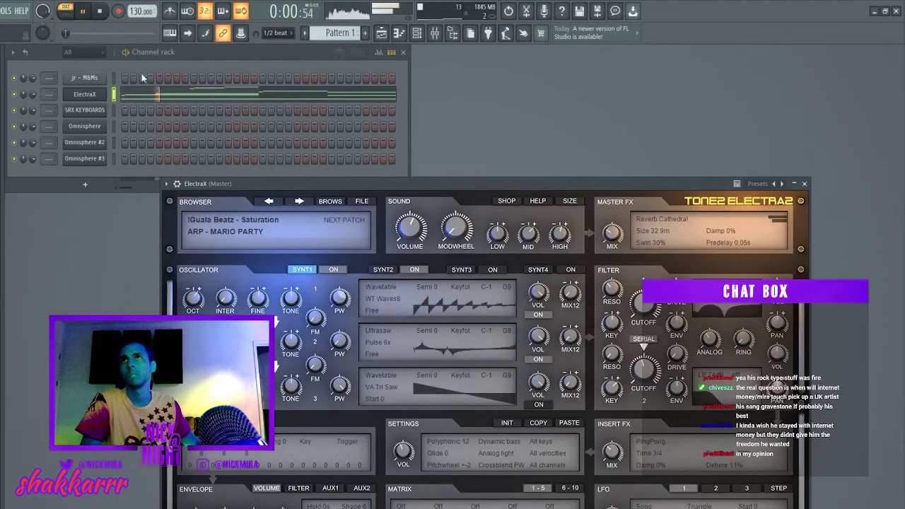
{"action": "left_click_drag", "start_coordinate": [137, 11], "coordinate": [137, 1]}
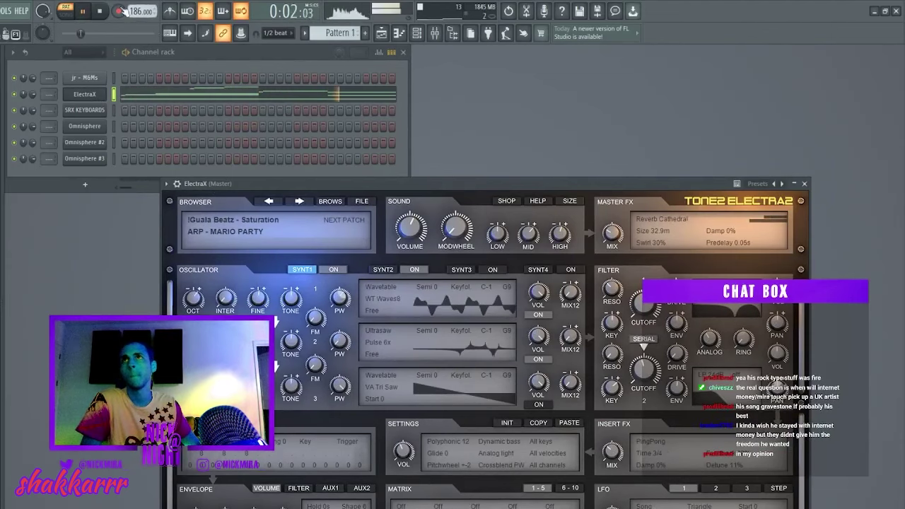
{"action": "left_click", "coordinate": [299, 201]}
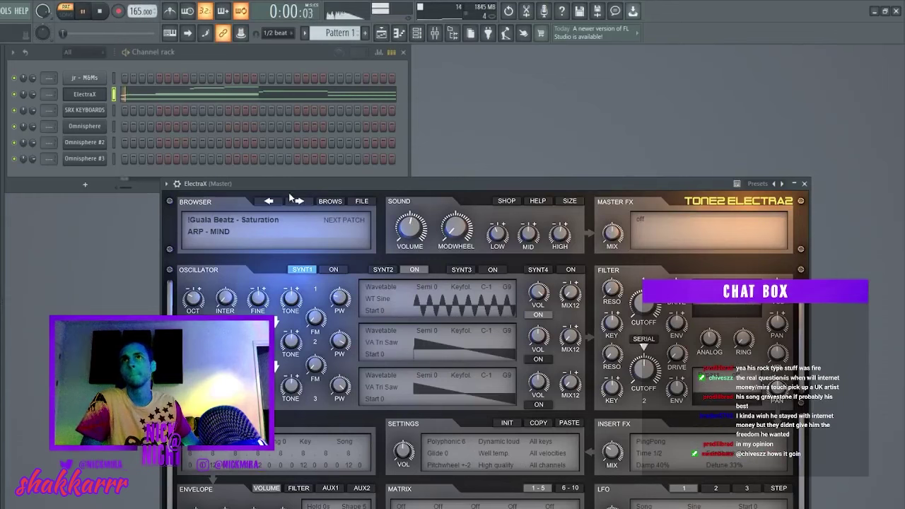
{"action": "left_click", "coordinate": [300, 201]}
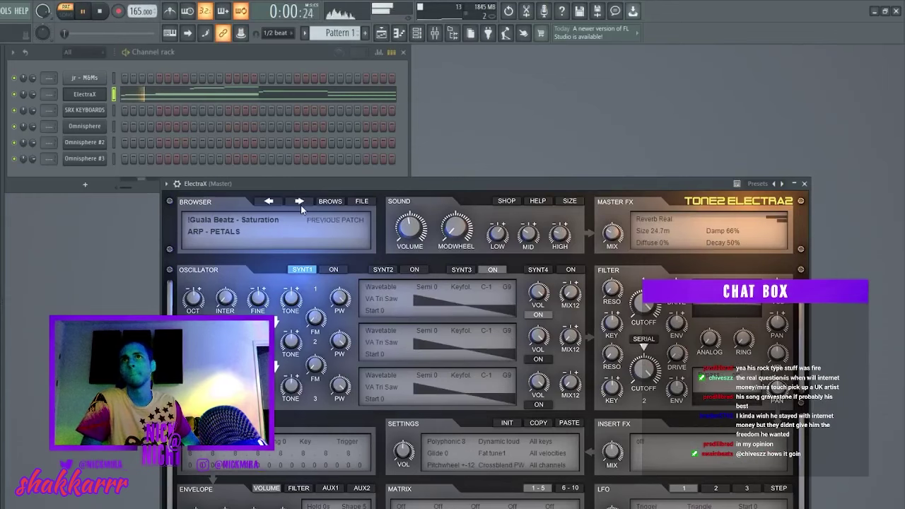
{"action": "left_click", "coordinate": [300, 201]}
{"action": "left_click", "coordinate": [300, 202]}
{"action": "left_click", "coordinate": [299, 202]}
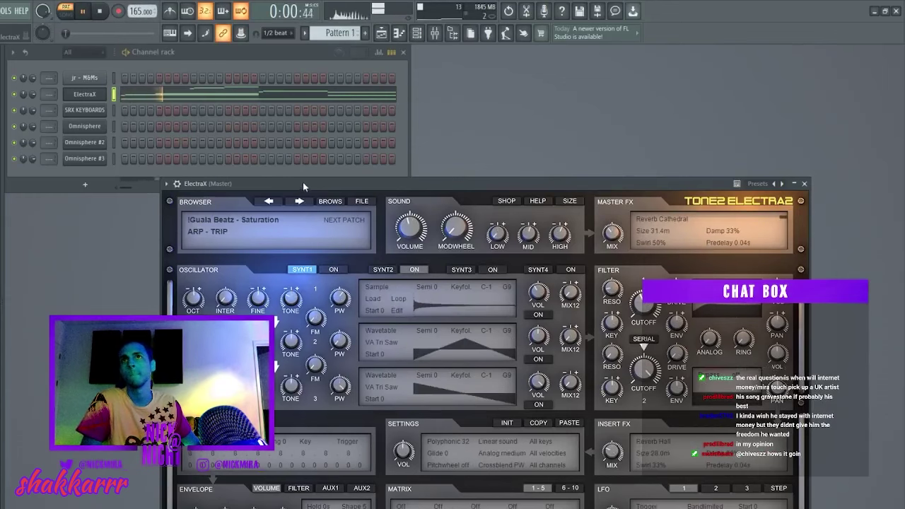
Audition the Saturation patches after ARP - TRIP with the pattern, through ARP - WHOLELOTTA.
{"action": "key", "text": "space"}
{"action": "key", "text": "space"}
{"action": "left_click", "coordinate": [299, 201]}
{"action": "key", "text": "space"}
{"action": "key", "text": "space"}
{"action": "left_click", "coordinate": [299, 200]}
{"action": "key", "text": "space"}
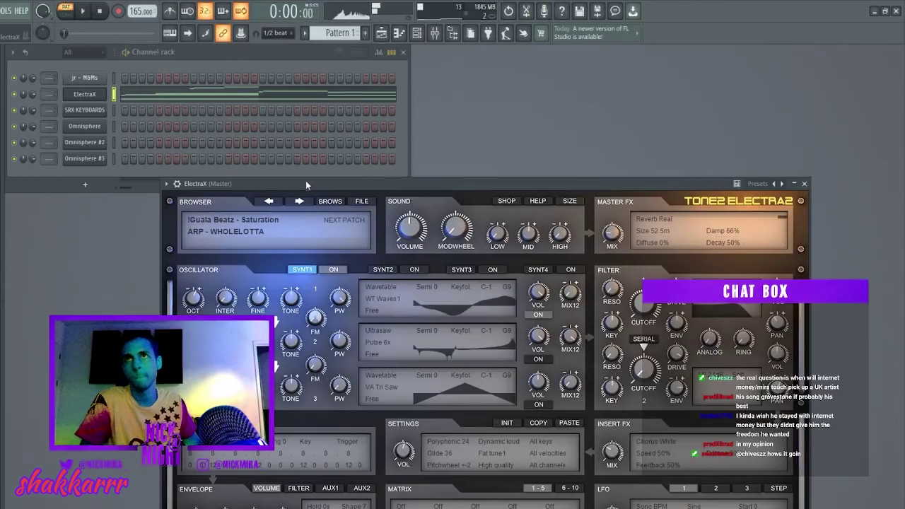
{"action": "left_click", "coordinate": [299, 201]}
{"action": "key", "text": "space"}
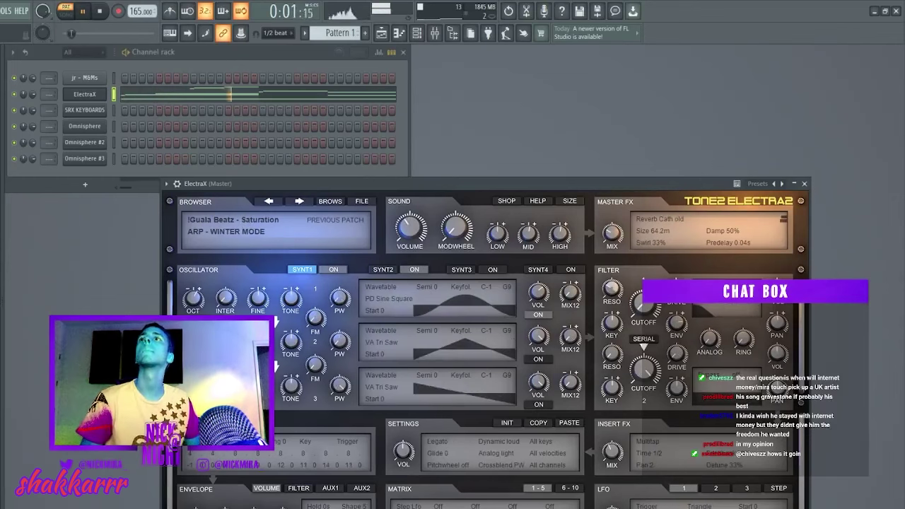
Switch ElectraX to the !Guala Beatz - Moonwalker bank, audition patches including ARP - EARTHBOUND and ARP - GUITAR JOHNSON, and close the plugin.
{"action": "left_click", "coordinate": [199, 239]}
{"action": "left_click", "coordinate": [154, 137]}
{"action": "key", "text": "space"}
{"action": "key", "text": "space"}
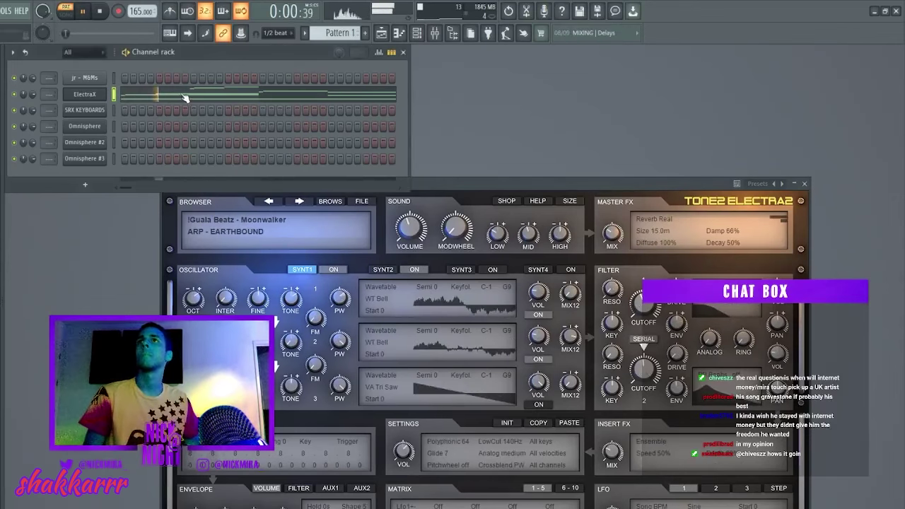
{"action": "left_click", "coordinate": [185, 98]}
{"action": "key", "text": "Escape"}
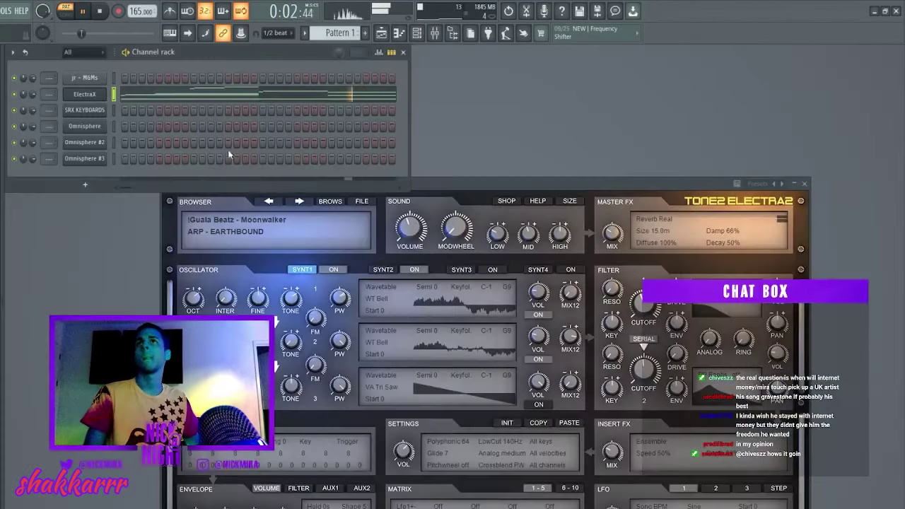
{"action": "left_click", "coordinate": [301, 200]}
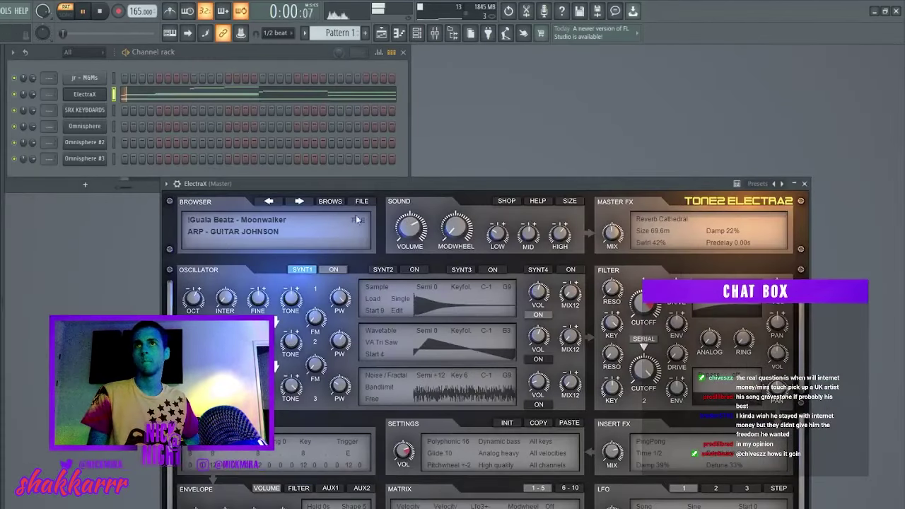
{"action": "left_click", "coordinate": [297, 203]}
{"action": "key", "text": "Escape"}
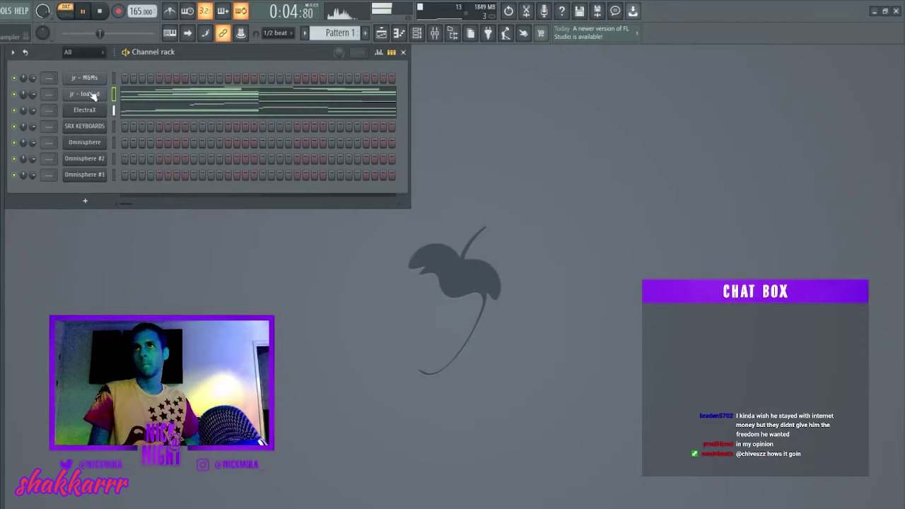
Move the jr - loaded channel's notes to ElectraX and from there to the SRX KEYBOARDS channel.
{"action": "key", "text": "ctrl+x"}
{"action": "left_click", "coordinate": [115, 109]}
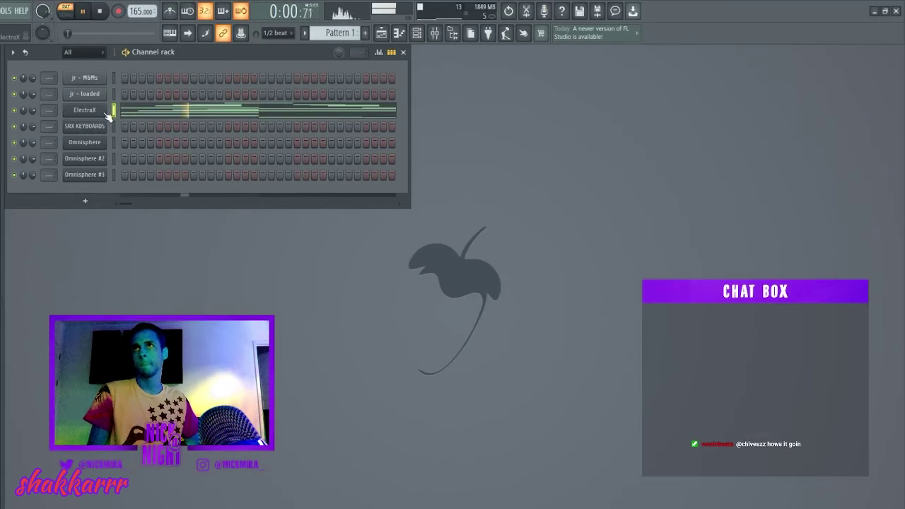
{"action": "key", "text": "ctrl+x"}
{"action": "left_click", "coordinate": [113, 127]}
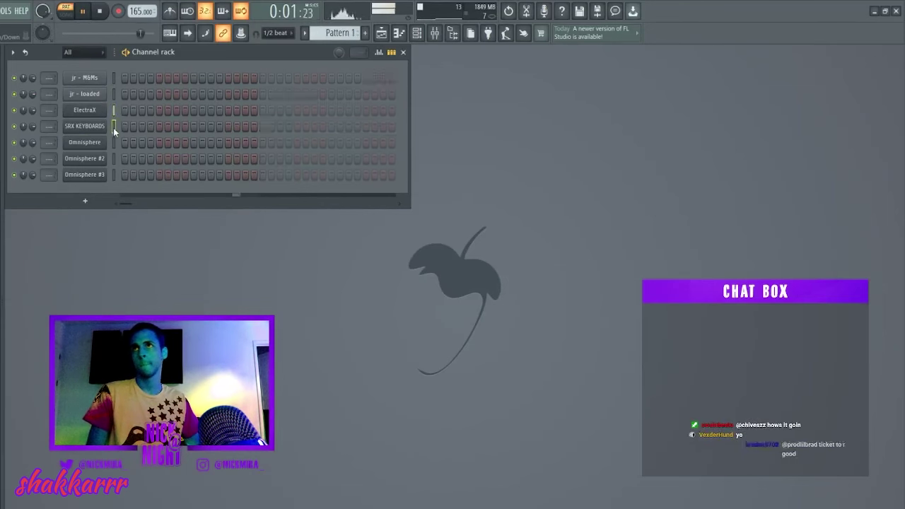
{"action": "key", "text": "ctrl+v"}
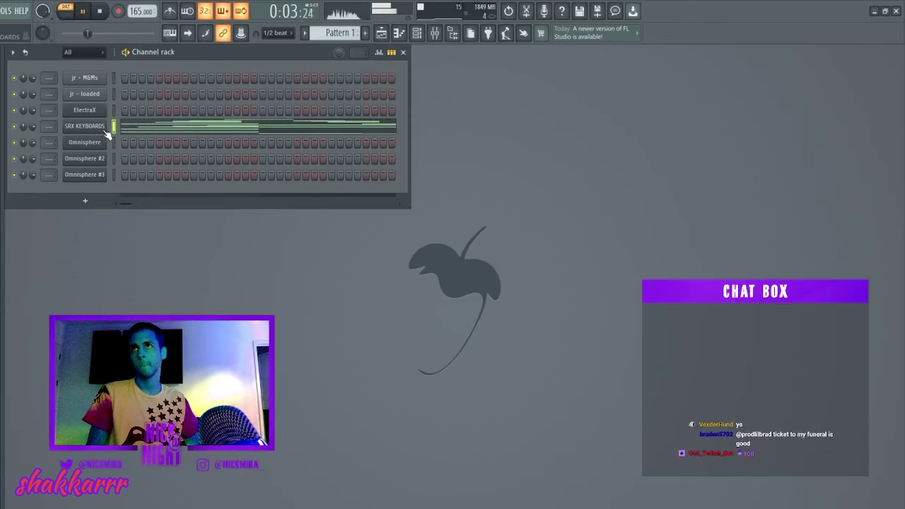
In the SRX KEYBOARDS piano roll, try the bar 3 bass note at G#4 and A#4, and delete it.
{"action": "left_click", "coordinate": [143, 131]}
{"action": "scroll", "coordinate": [222, 192], "scroll_direction": "down", "scroll_amount": 2}
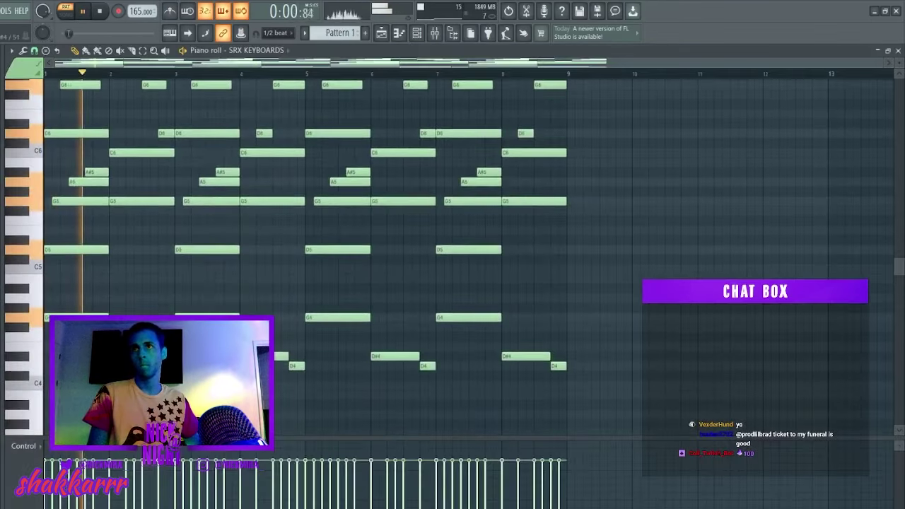
{"action": "key", "text": "space"}
{"action": "left_click", "coordinate": [188, 307]}
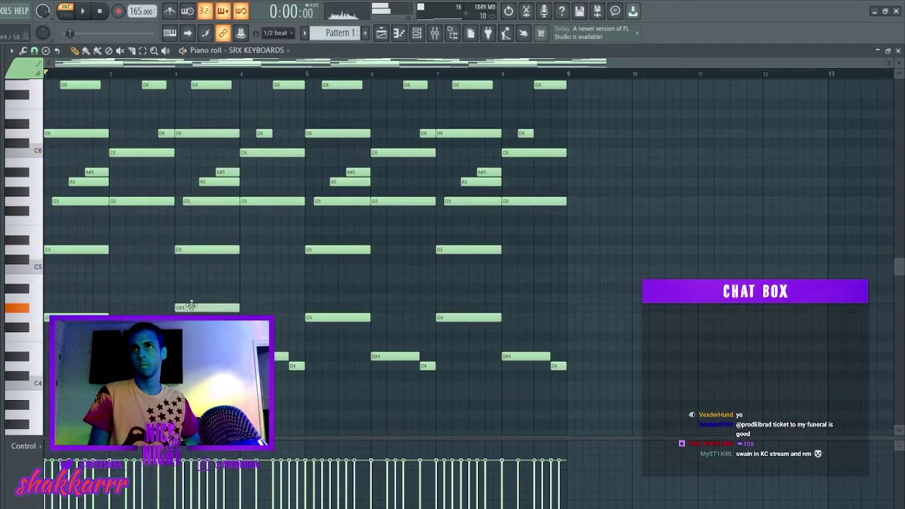
{"action": "left_click_drag", "start_coordinate": [187, 307], "coordinate": [193, 287]}
{"action": "key", "text": "space"}
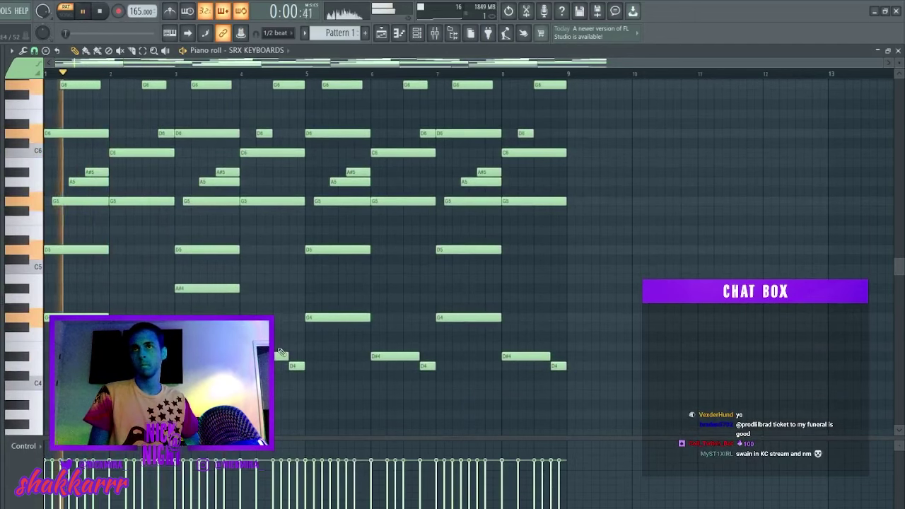
{"action": "right_click", "coordinate": [199, 289]}
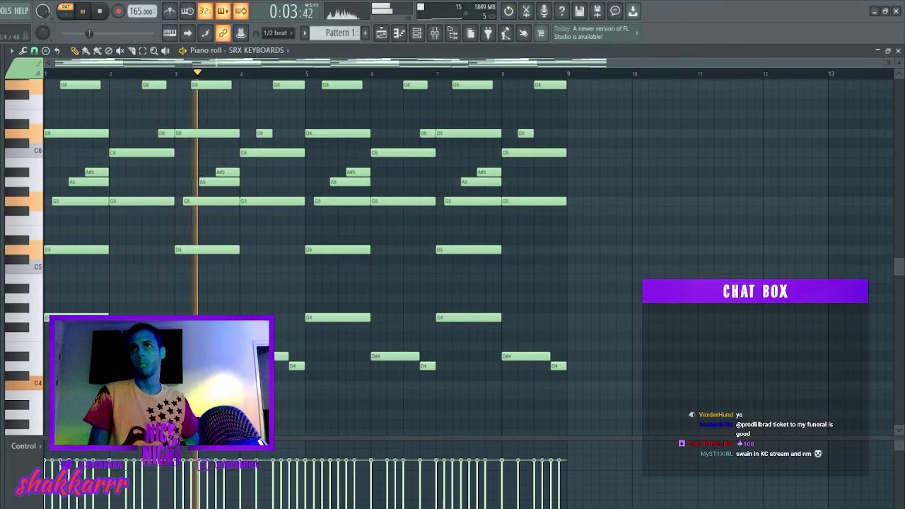
Replace the D#4 and D4 bass notes in bar 4 with a C4 note.
{"action": "right_click", "coordinate": [281, 356]}
{"action": "left_click", "coordinate": [244, 385]}
{"action": "right_click", "coordinate": [294, 367]}
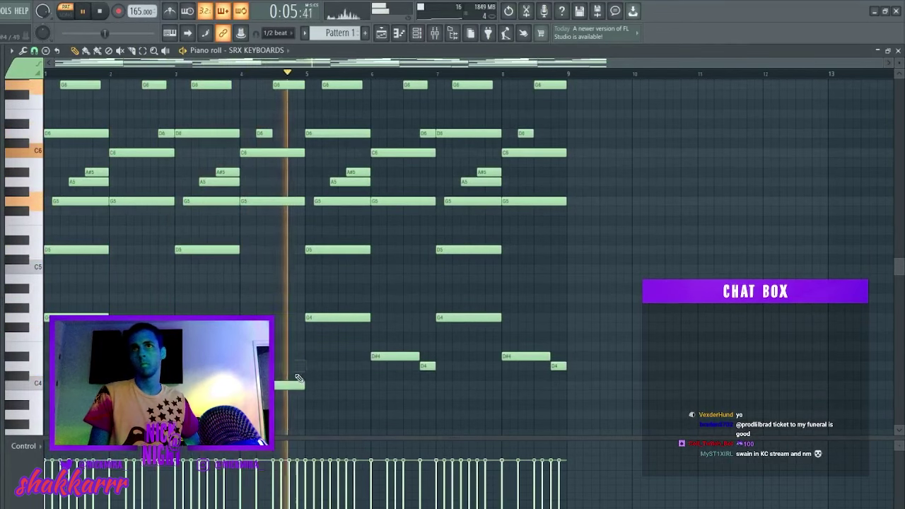
Place a D4 bass note in the second half of bar 4, ending at the start of bar 5.
{"action": "key", "text": "space"}
{"action": "left_click", "coordinate": [290, 367]}
{"action": "key", "text": "space"}
{"action": "left_click_drag", "start_coordinate": [329, 352], "coordinate": [301, 391]}
{"action": "left_click_drag", "start_coordinate": [351, 366], "coordinate": [326, 376]}
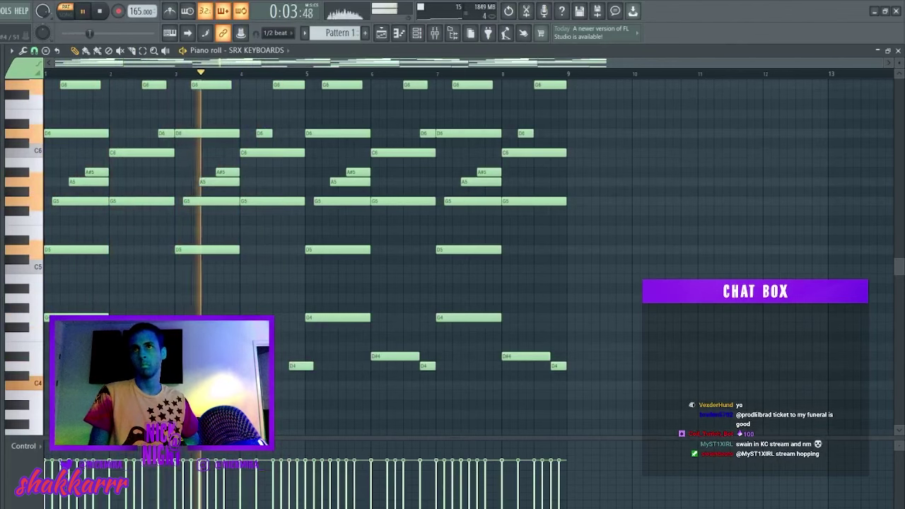
{"action": "key", "text": "space"}
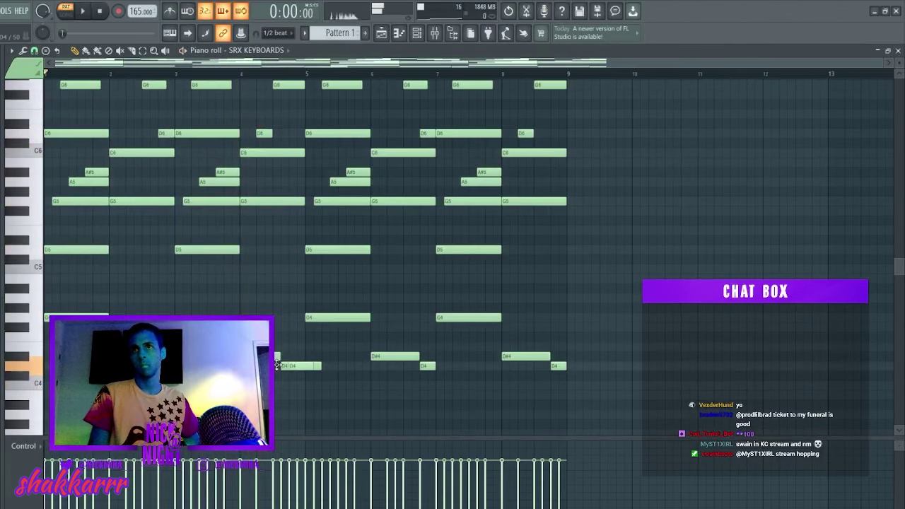
{"action": "key", "text": "space"}
{"action": "key", "text": "c"}
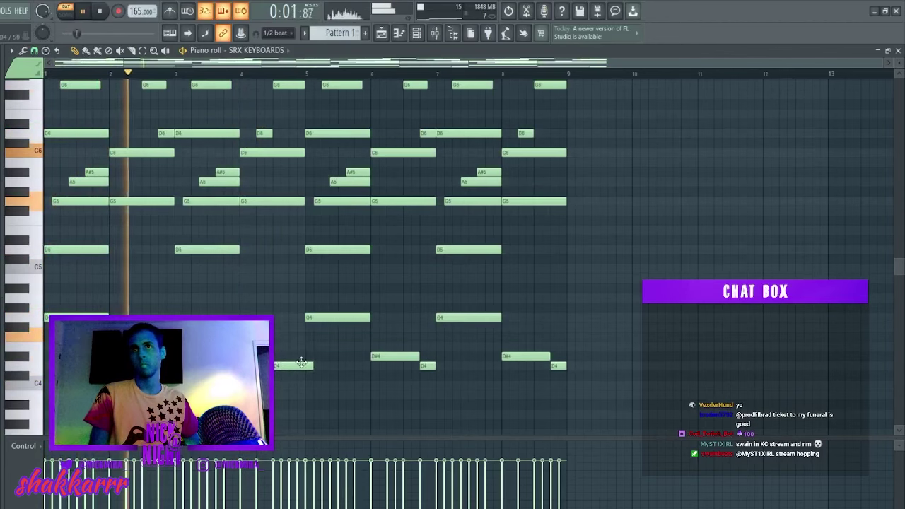
{"action": "left_click_drag", "start_coordinate": [302, 362], "coordinate": [310, 375]}
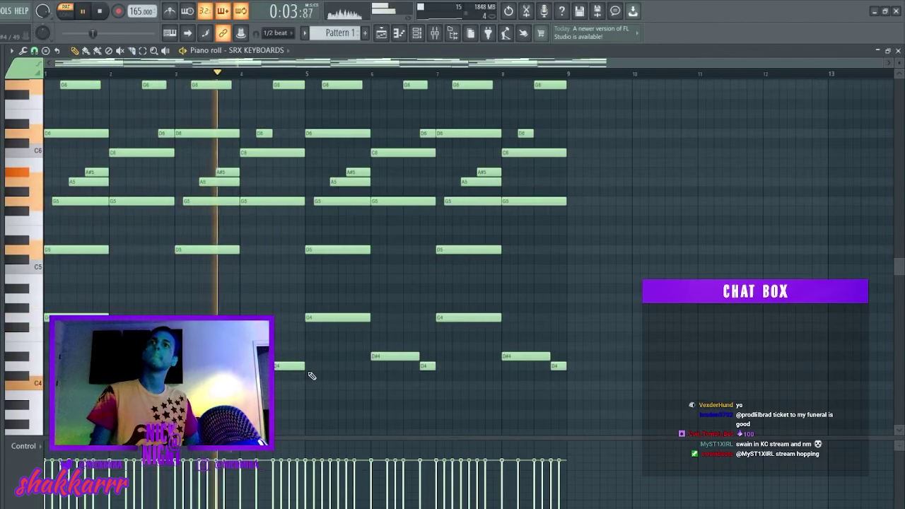
Replace the notes in bars 5 to 8 of the SRX KEYBOARDS piano roll with a copy of bars 1 to 4.
{"action": "left_click_drag", "start_coordinate": [333, 392], "coordinate": [582, 85]}
{"action": "key", "text": "Delete"}
{"action": "key", "text": "ctrl+b"}
{"action": "left_click_drag", "start_coordinate": [582, 200], "coordinate": [578, 241]}
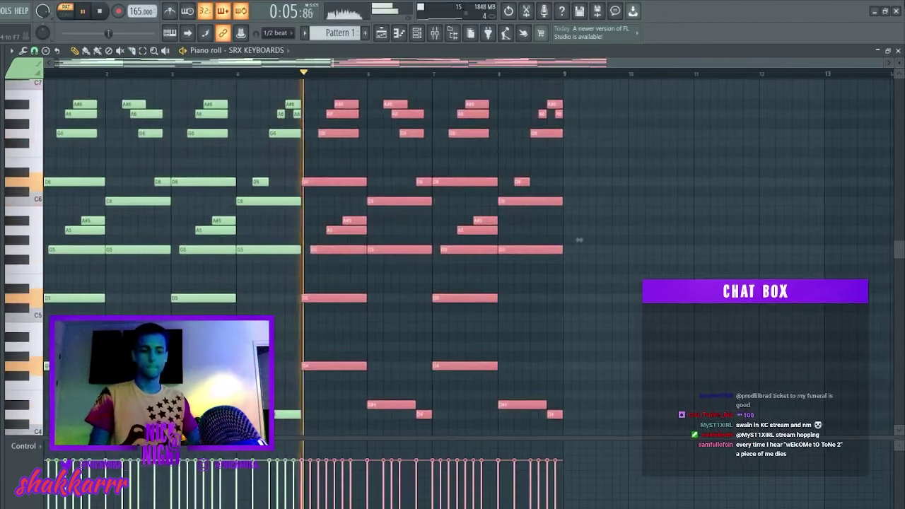
{"action": "key", "text": "ctrl+d"}
{"action": "key", "text": "F7"}
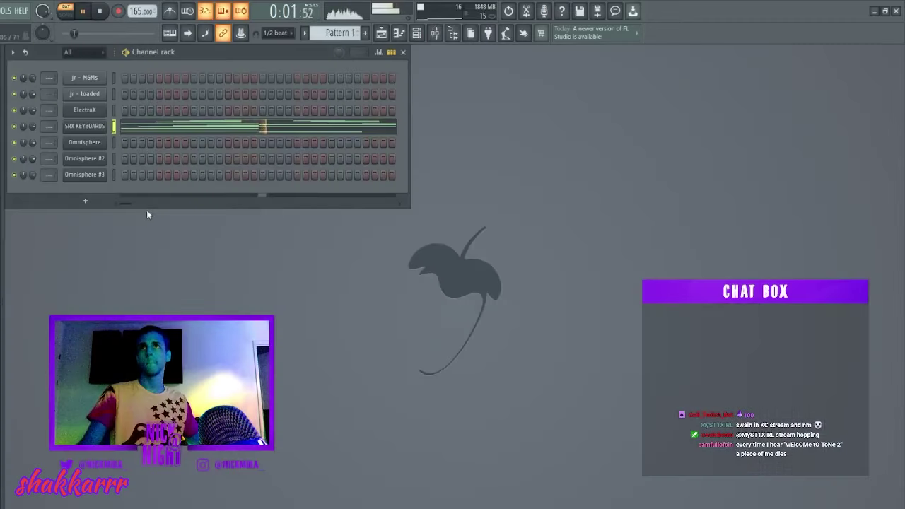
Move the notes from the SRX KEYBOARDS channel to the ElectraX channel and open the ElectraX synth.
{"action": "key", "text": "ctrl+x"}
{"action": "left_click", "coordinate": [115, 112]}
{"action": "key", "text": "ctrl+v"}
{"action": "left_click", "coordinate": [84, 111]}
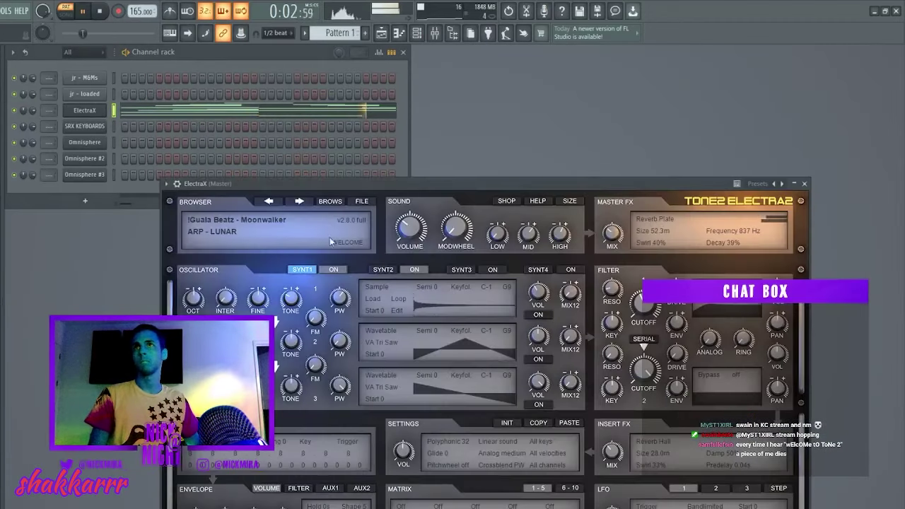
Step forward through the Guala Beatz - Moonwalker presets from ARP - MOON ROCK to ARP - TRANSMISSIONS, restarting playback to audition each one.
{"action": "left_click", "coordinate": [299, 201]}
{"action": "key", "text": "space"}
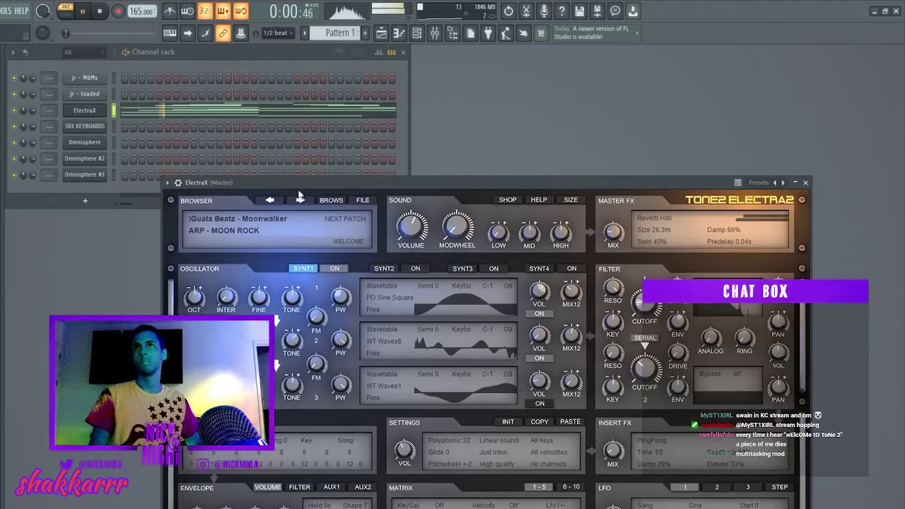
{"action": "left_click", "coordinate": [299, 201]}
{"action": "key", "text": "space"}
{"action": "key", "text": "space"}
{"action": "left_click", "coordinate": [293, 201]}
{"action": "key", "text": "space"}
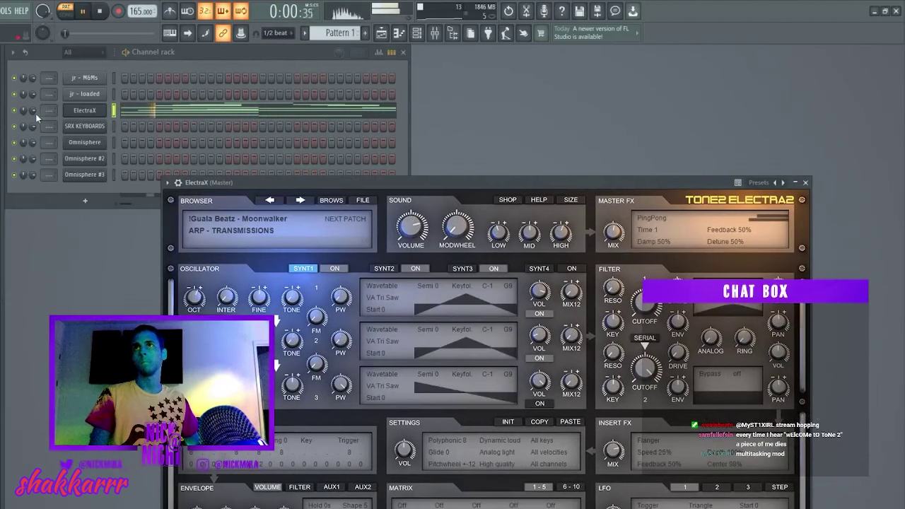
Adjust the ElectraX channel volume and continue through the presets past BASS - REGULAR SHOW to KEY - TESLA COUPE.
{"action": "left_click", "coordinate": [32, 110]}
{"action": "left_click", "coordinate": [496, 182]}
{"action": "left_click", "coordinate": [302, 202]}
{"action": "key", "text": "space"}
{"action": "key", "text": "space"}
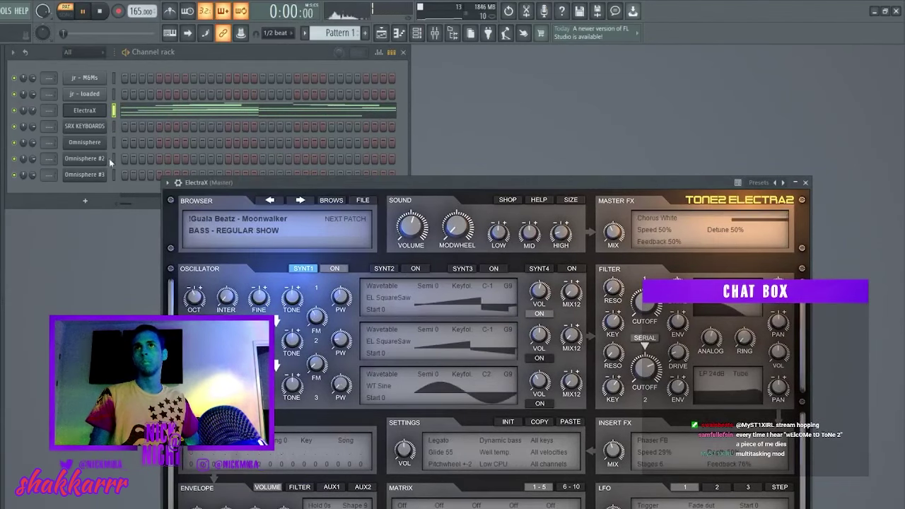
{"action": "left_click", "coordinate": [297, 200]}
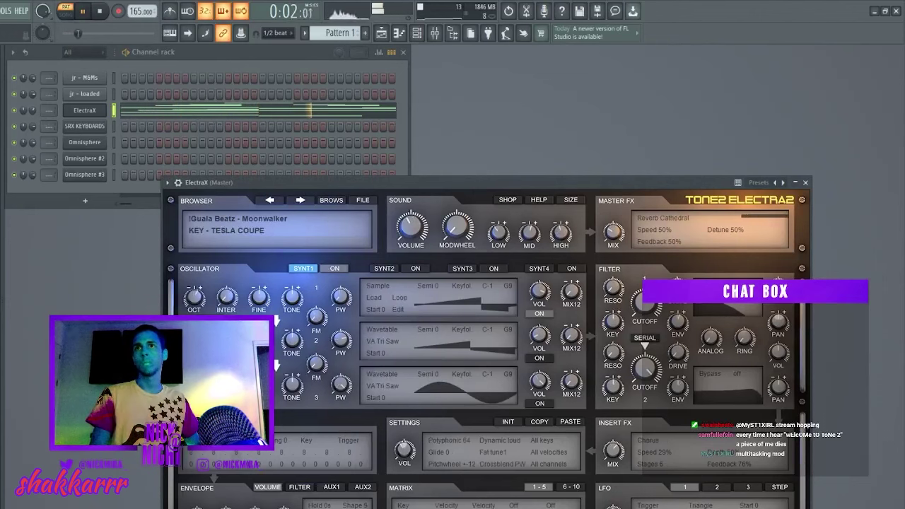
Step back through the ElectraX presets to KEY - SAUCE and audition it with the pattern playing.
{"action": "left_click", "coordinate": [271, 200]}
{"action": "key", "text": "space"}
{"action": "key", "text": "space"}
{"action": "left_click", "coordinate": [264, 200]}
{"action": "key", "text": "space"}
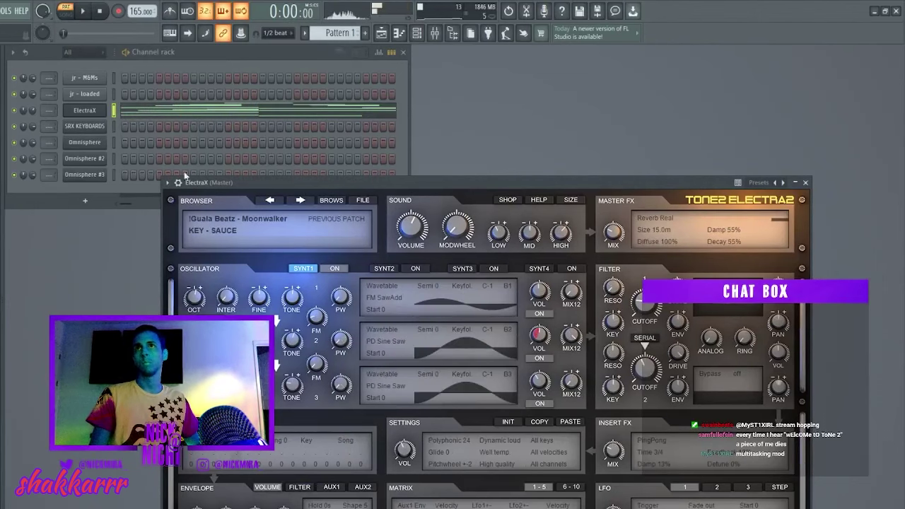
{"action": "key", "text": "space"}
{"action": "left_click", "coordinate": [40, 117]}
{"action": "left_click", "coordinate": [345, 212]}
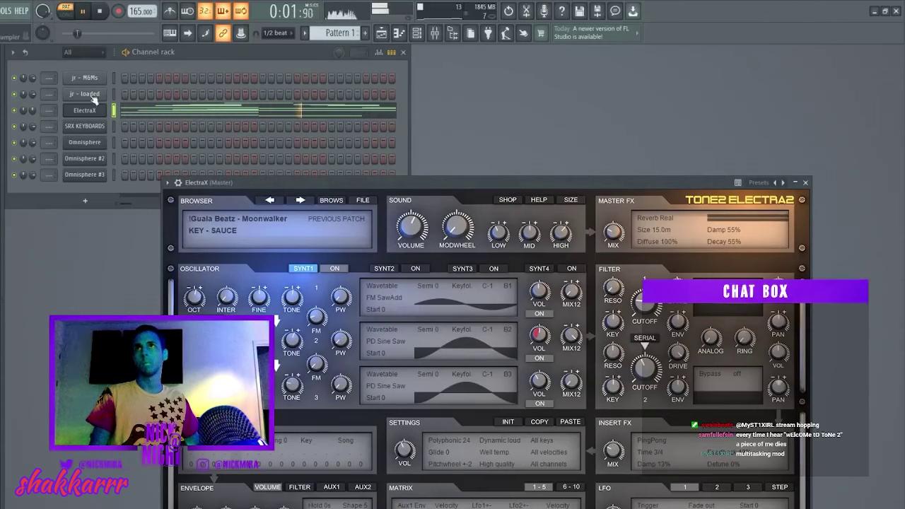
{"action": "left_click", "coordinate": [95, 72]}
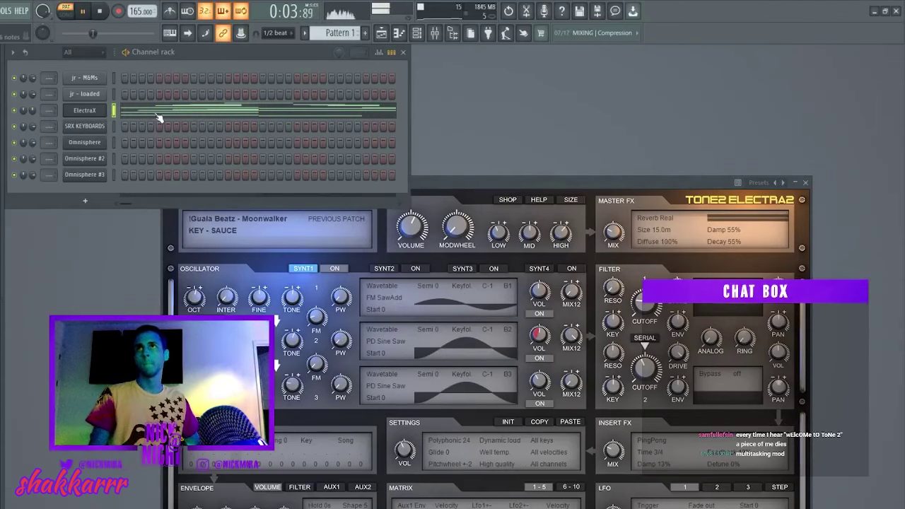
Delete all notes on the D6 and G6 rows in the ElectraX piano roll.
{"action": "left_click", "coordinate": [154, 111]}
{"action": "scroll", "coordinate": [155, 113], "scroll_direction": "down", "scroll_amount": 3}
{"action": "key", "text": "space"}
{"action": "key", "text": "space"}
{"action": "scroll", "coordinate": [138, 221], "scroll_direction": "up", "scroll_amount": 7}
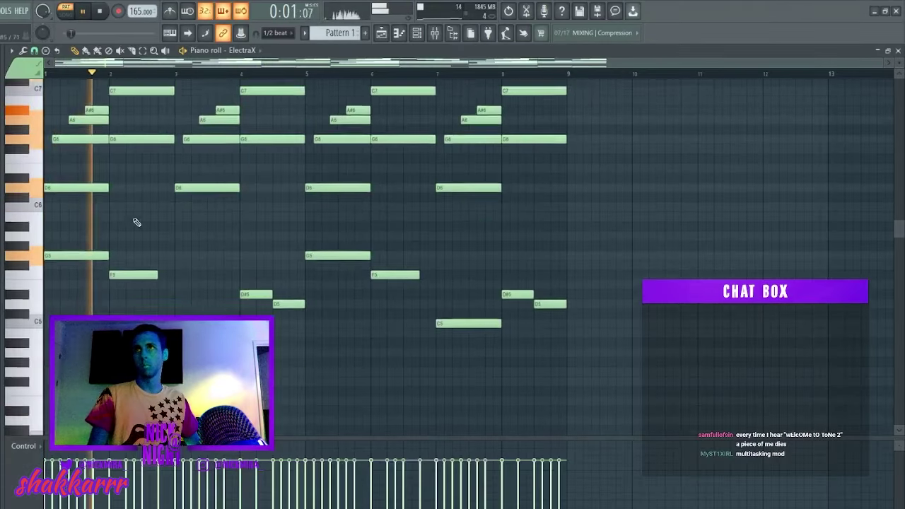
{"action": "left_click", "coordinate": [18, 354], "text": "ctrl"}
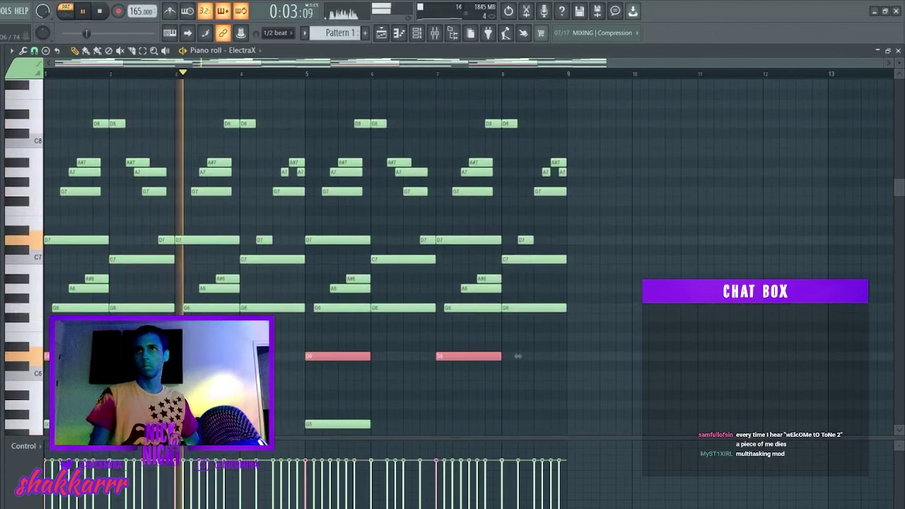
{"action": "scroll", "coordinate": [267, 299], "scroll_direction": "down", "scroll_amount": 5}
{"action": "key", "text": "Delete"}
{"action": "scroll", "coordinate": [106, 223], "scroll_direction": "up", "scroll_amount": 1}
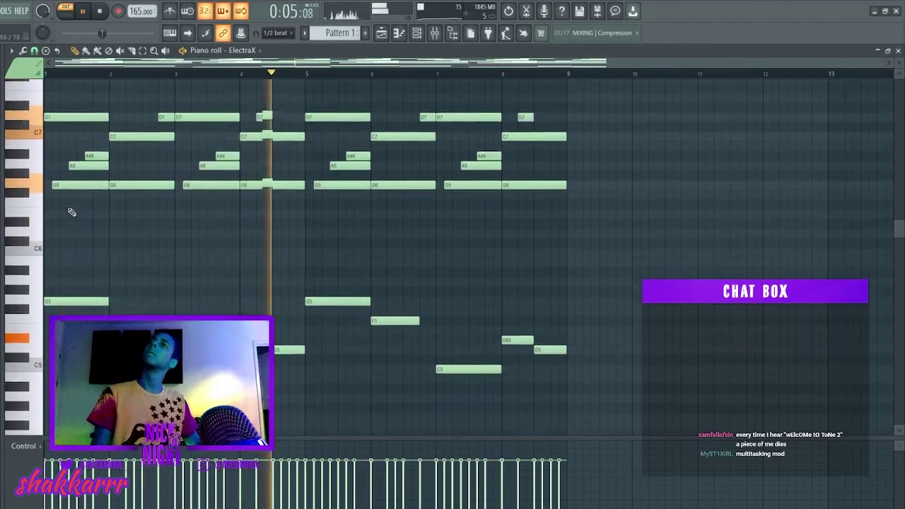
{"action": "left_click", "coordinate": [25, 196], "text": "ctrl"}
{"action": "key", "text": "Delete"}
Transpose all ElectraX notes above the bass line down one octave and replay the pattern.
{"action": "left_click_drag", "start_coordinate": [28, 201], "coordinate": [29, 6]}
{"action": "key", "text": "ctrl+Down"}
{"action": "key", "text": "space"}
{"action": "key", "text": "space"}
{"action": "key", "text": "ctrl+d"}
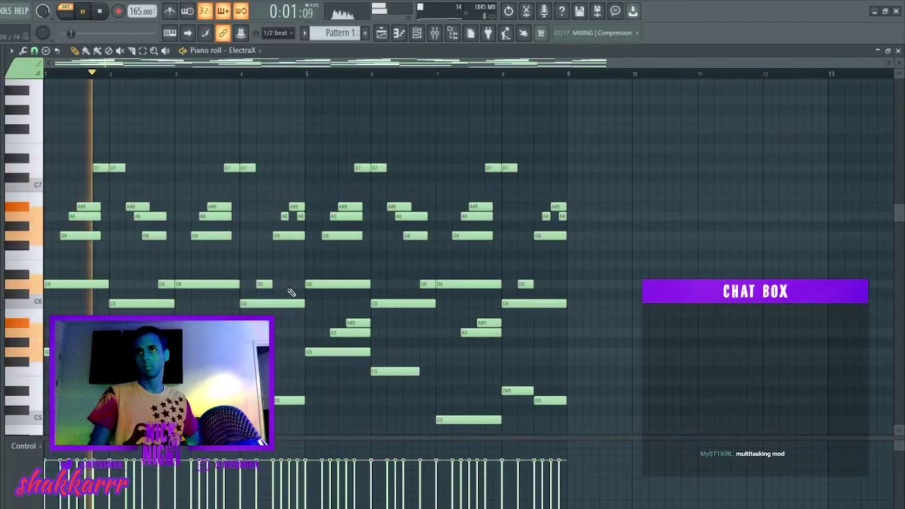
Copy the ElectraX notes, try them on SRX KEYBOARDS, and paste them into the first Omnisphere channel instead.
{"action": "key", "text": "Escape"}
{"action": "key", "text": "ctrl+c"}
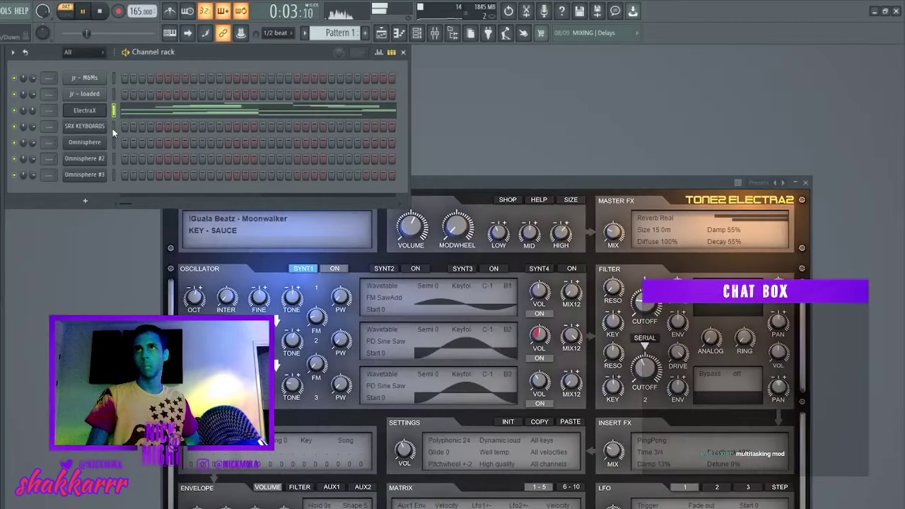
{"action": "left_click", "coordinate": [113, 127]}
{"action": "key", "text": "ctrl+v"}
{"action": "key", "text": "ctrl+z"}
{"action": "left_click", "coordinate": [113, 142]}
{"action": "key", "text": "ctrl+v"}
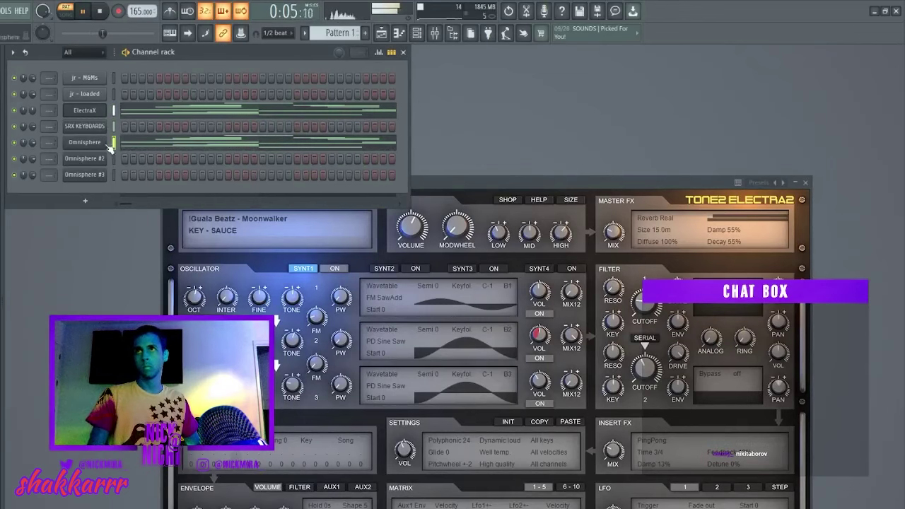
Open the first Omnisphere and load the Otherworldly Toy Piano patch from the Bells and Vibes category.
{"action": "left_click", "coordinate": [88, 143]}
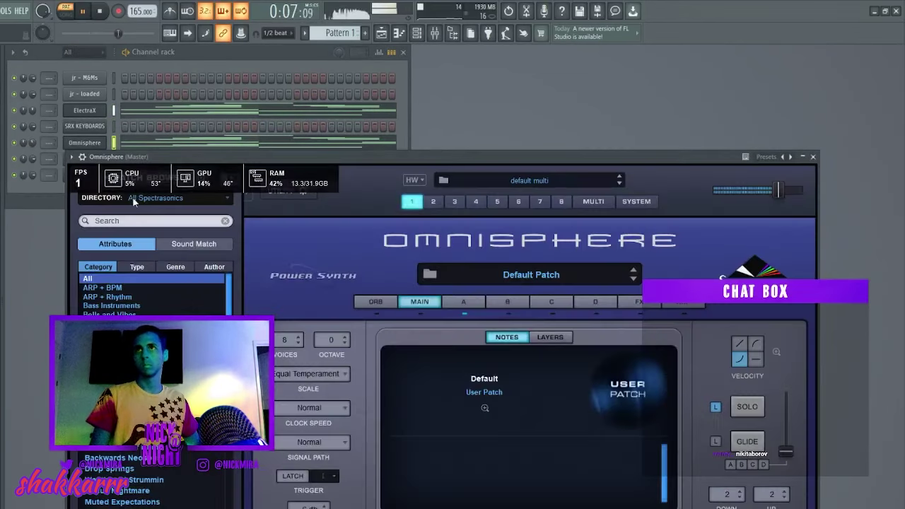
{"action": "left_click", "coordinate": [112, 314]}
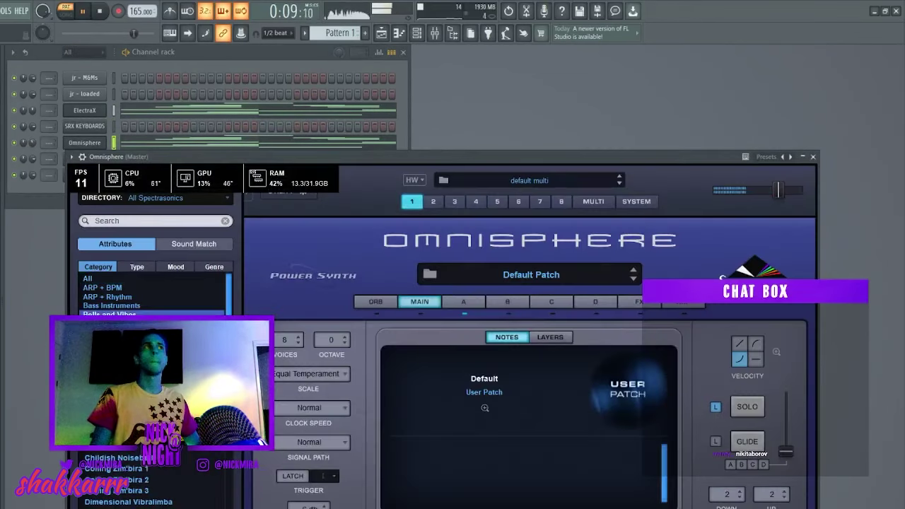
{"action": "scroll", "coordinate": [157, 470], "scroll_direction": "down", "scroll_amount": 10}
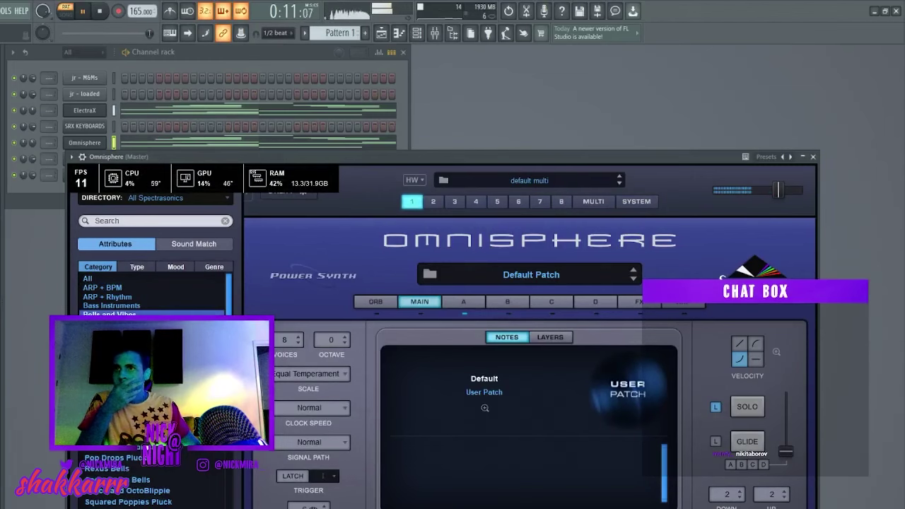
{"action": "left_click", "coordinate": [145, 446]}
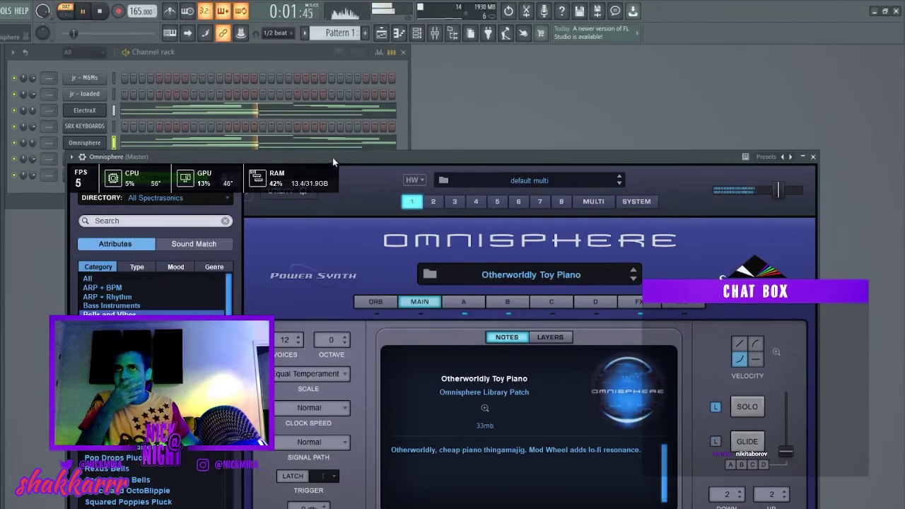
{"action": "left_click_drag", "start_coordinate": [333, 158], "coordinate": [397, 94]}
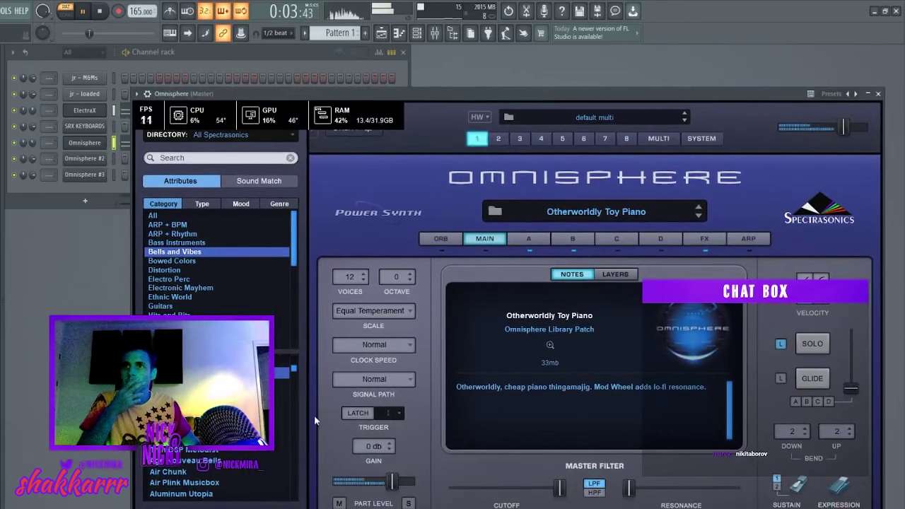
Open Omnisphere's full patch browser and audition bell patches such as Celes Bells, Chaotic Vibes and Chimus Filter.
{"action": "scroll", "coordinate": [219, 481], "scroll_direction": "down", "scroll_amount": 3}
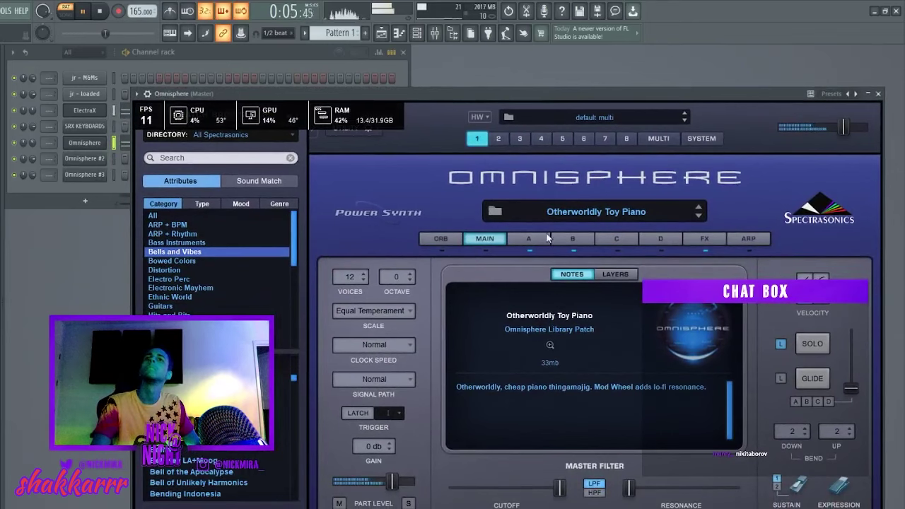
{"action": "left_click", "coordinate": [581, 211]}
{"action": "scroll", "coordinate": [704, 364], "scroll_direction": "down", "scroll_amount": 5}
{"action": "scroll", "coordinate": [700, 346], "scroll_direction": "down", "scroll_amount": 1}
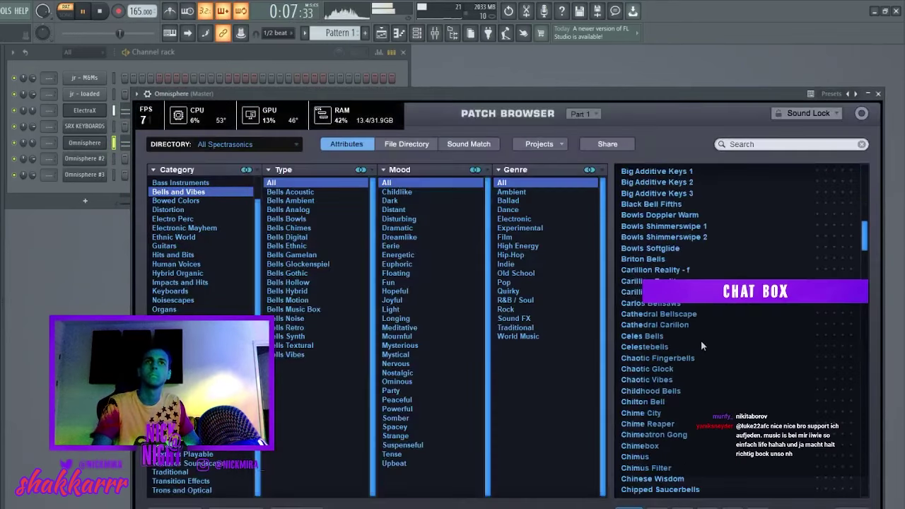
{"action": "left_click", "coordinate": [682, 346]}
{"action": "left_click", "coordinate": [672, 337]}
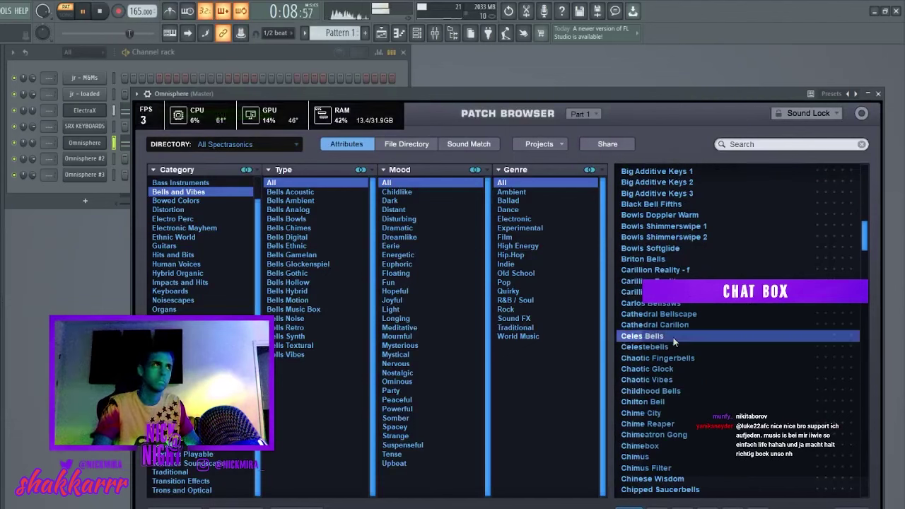
{"action": "left_click", "coordinate": [672, 380]}
{"action": "scroll", "coordinate": [681, 360], "scroll_direction": "down", "scroll_amount": 4}
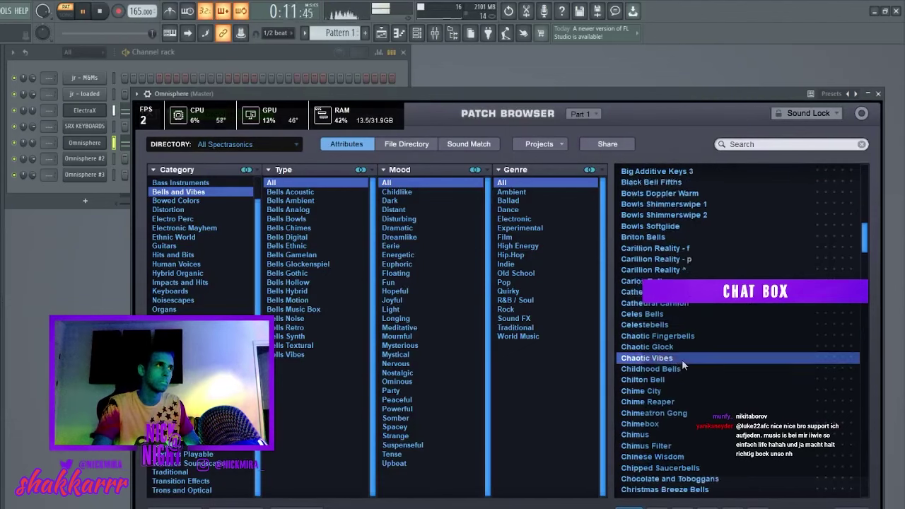
{"action": "left_click", "coordinate": [682, 358]}
{"action": "left_click", "coordinate": [684, 380]}
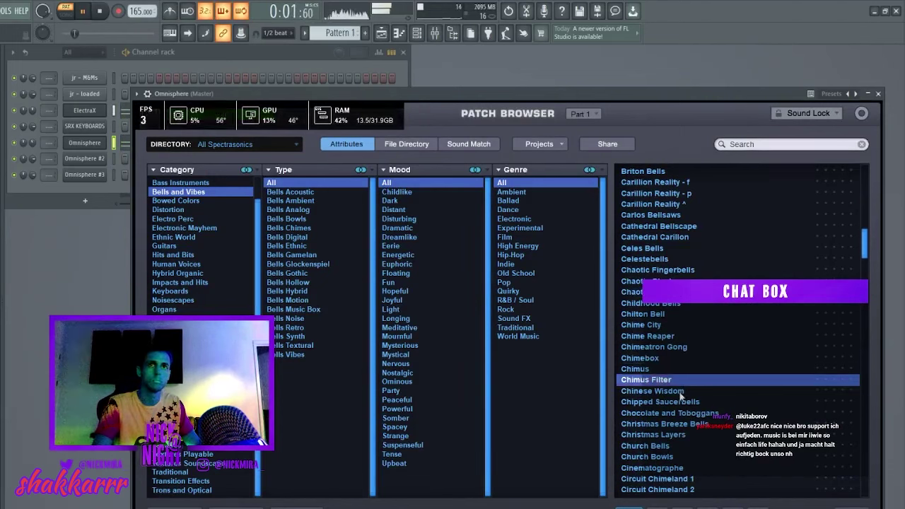
Filter the Bells and Vibes patches by the Childlike mood and Pop genre, and audition patches from the narrowed list.
{"action": "left_click", "coordinate": [420, 192]}
{"action": "left_click", "coordinate": [748, 270]}
{"action": "scroll", "coordinate": [738, 325], "scroll_direction": "down", "scroll_amount": 3}
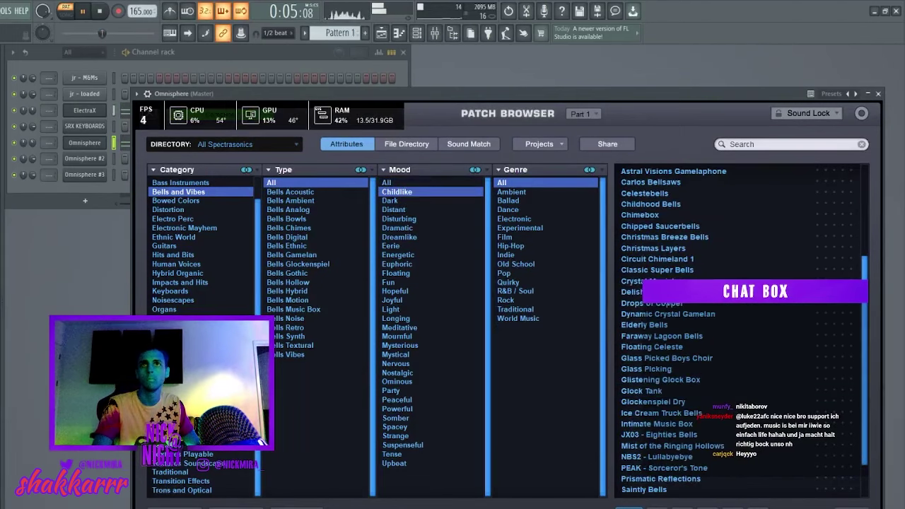
{"action": "left_click", "coordinate": [521, 272]}
{"action": "left_click", "coordinate": [694, 258]}
{"action": "left_click", "coordinate": [678, 280]}
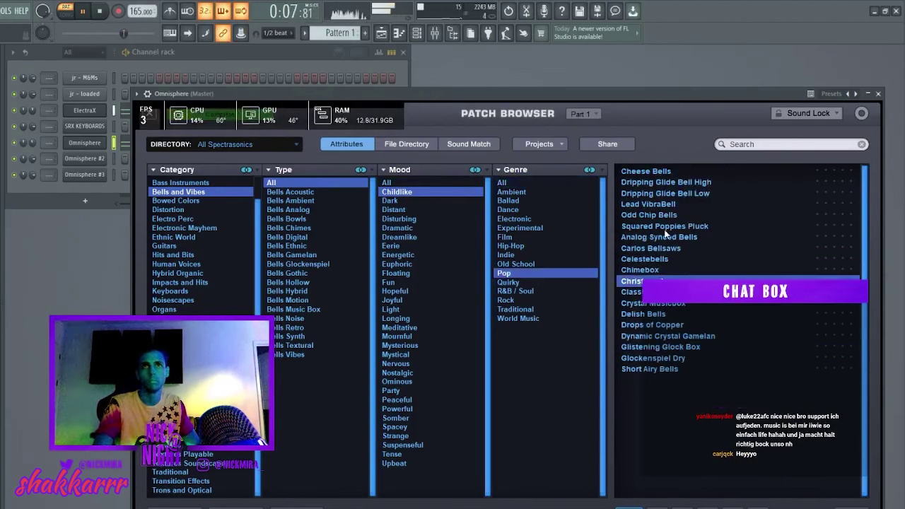
Audition Squared Poppies Pluck, Delish Bells, Crystal Musicbox and Dynamic Crystal Gamelan, and load Glistening Glock Box.
{"action": "left_click", "coordinate": [666, 228]}
{"action": "left_click", "coordinate": [666, 312]}
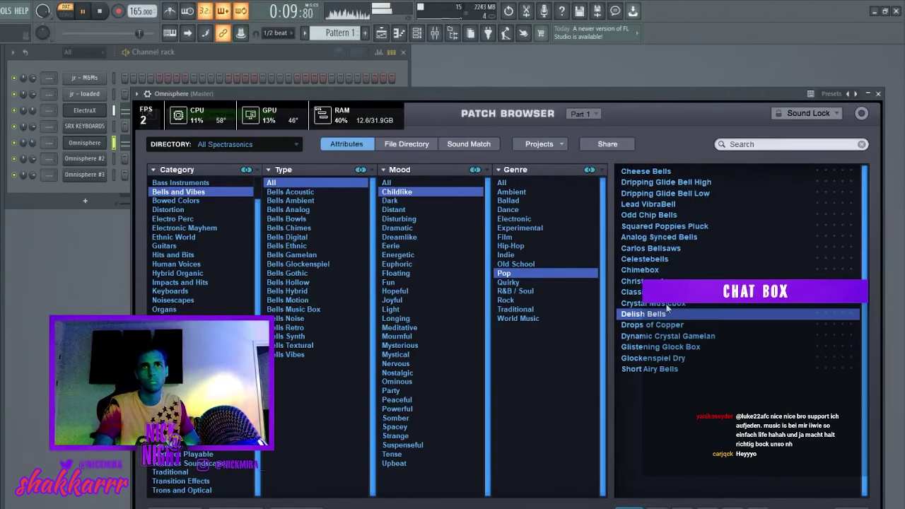
{"action": "left_click", "coordinate": [667, 304]}
{"action": "left_click", "coordinate": [670, 336]}
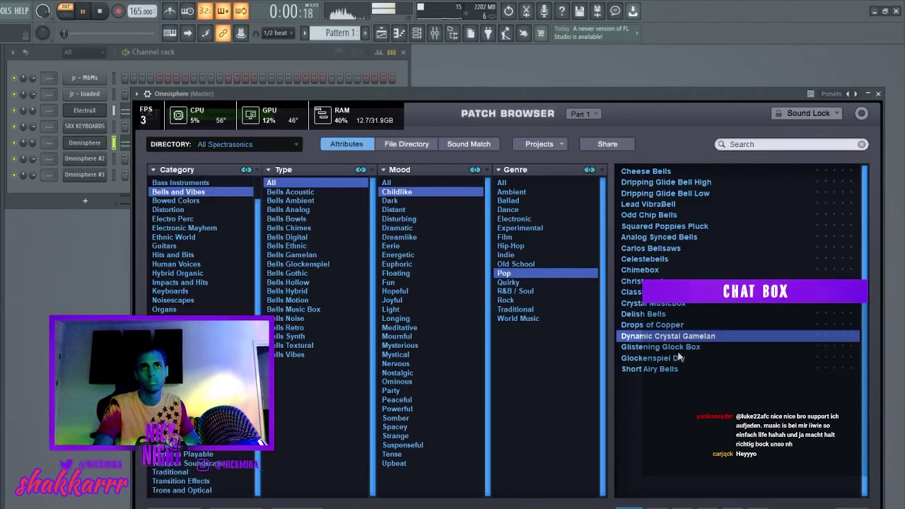
{"action": "left_click", "coordinate": [679, 344]}
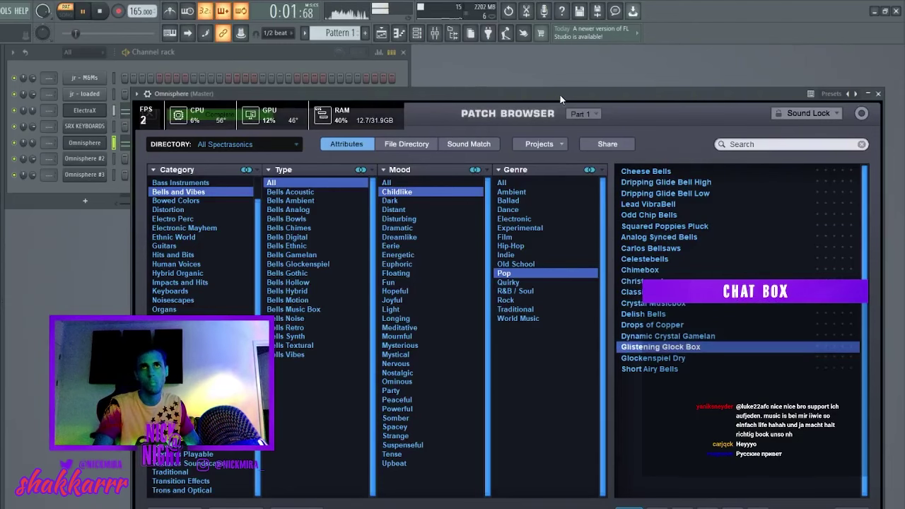
Route the first Omnisphere channel to mixer insert 1 and add HalfTime to the insert's effects.
{"action": "left_click", "coordinate": [81, 110]}
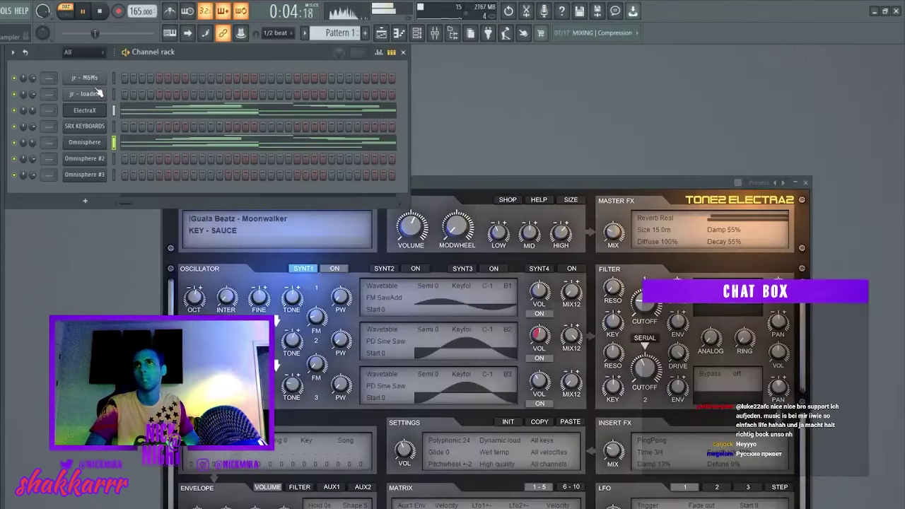
{"action": "key", "text": "F9"}
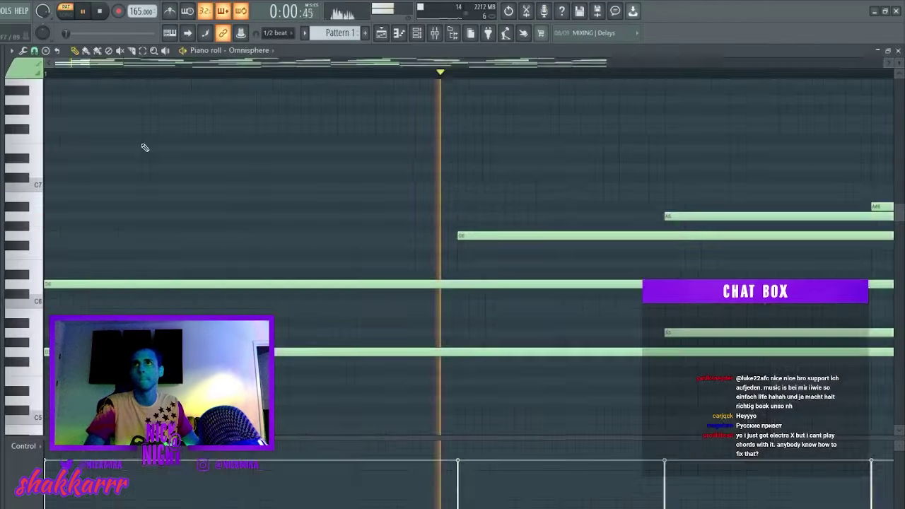
Transpose the Omnisphere notes up one octave in the piano roll, replay the pattern and adjust the channel's volume.
{"action": "scroll", "coordinate": [145, 147], "scroll_direction": "down", "scroll_amount": 6}
{"action": "key", "text": "ctrl+Up"}
{"action": "key", "text": "space"}
{"action": "key", "text": "space"}
{"action": "key", "text": "F7"}
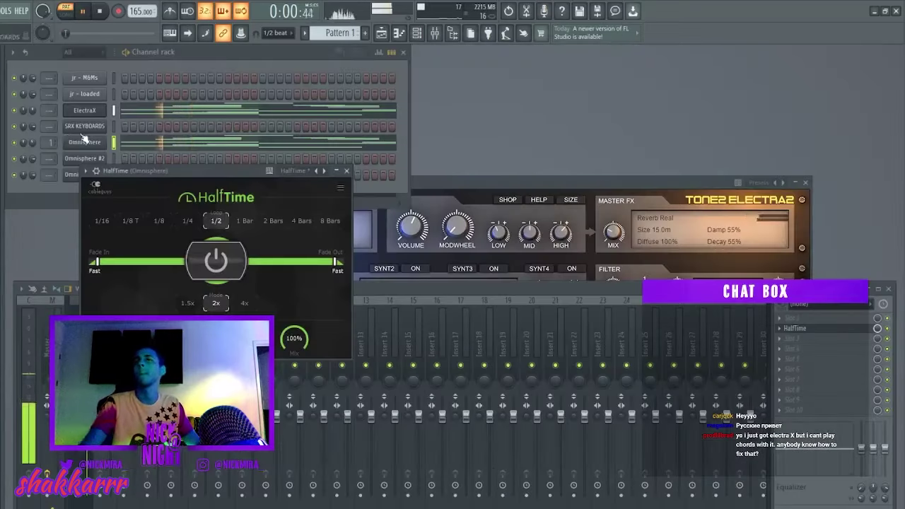
{"action": "left_click", "coordinate": [33, 144]}
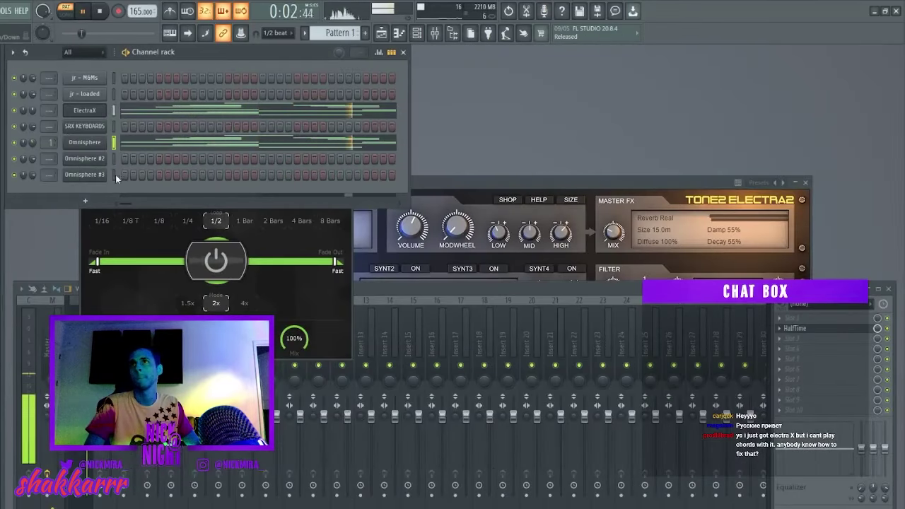
Record a melody onto the SRX KEYBOARDS channel with the metronome on and the blending of recorded notes off.
{"action": "left_click", "coordinate": [113, 126]}
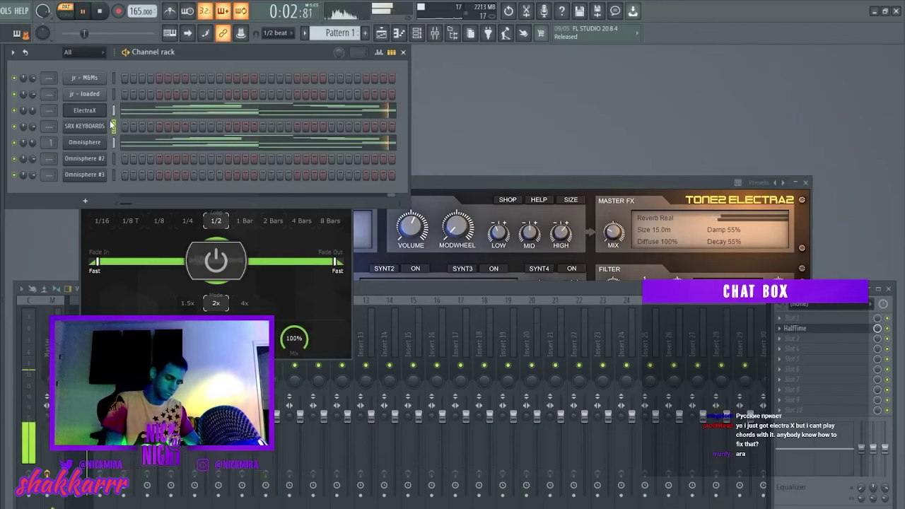
{"action": "left_click", "coordinate": [170, 11]}
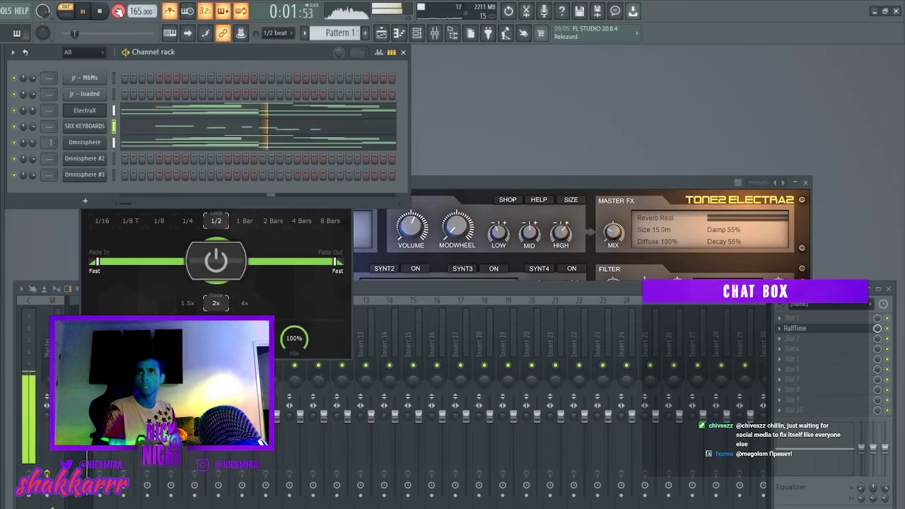
{"action": "key", "text": "space"}
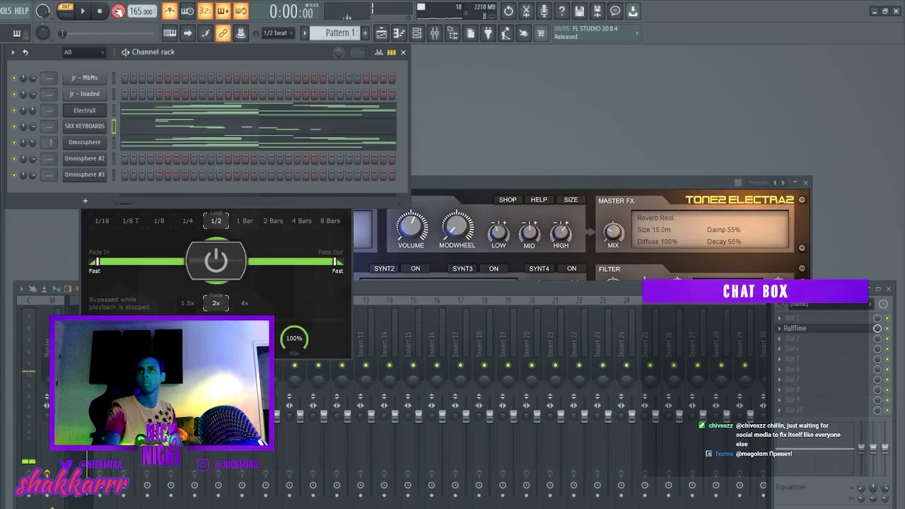
{"action": "left_click", "coordinate": [118, 10]}
{"action": "left_click", "coordinate": [224, 12]}
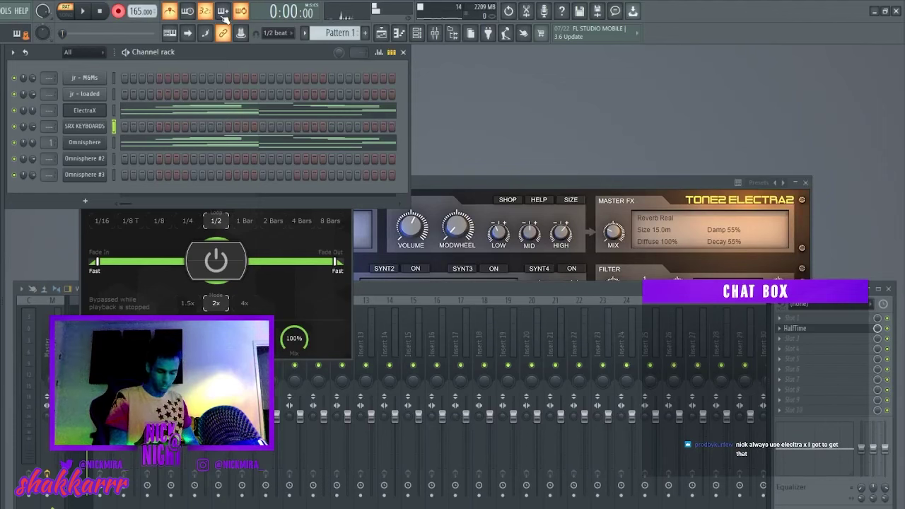
{"action": "key", "text": "space"}
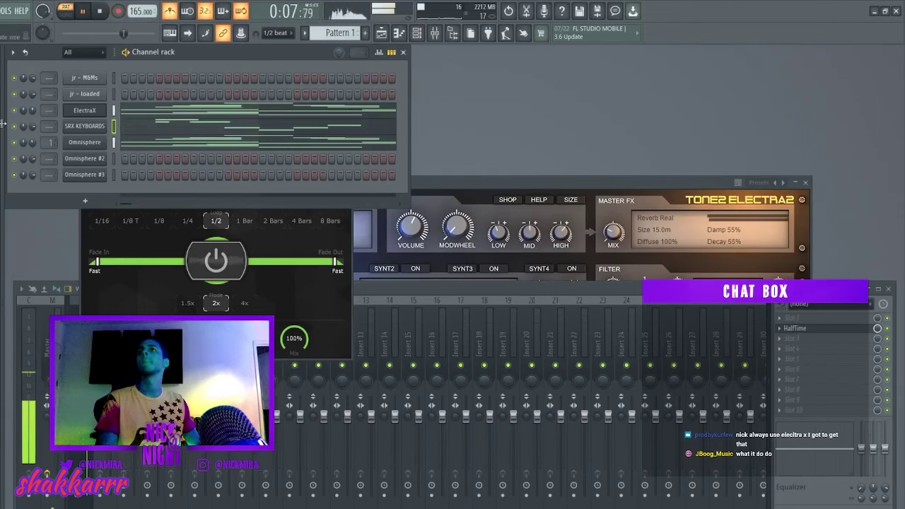
Duplicate the four-bar SRX KEYBOARDS melody into bars 5 to 8 in the piano roll.
{"action": "left_click", "coordinate": [149, 125]}
{"action": "key", "text": "space"}
{"action": "key", "text": "space"}
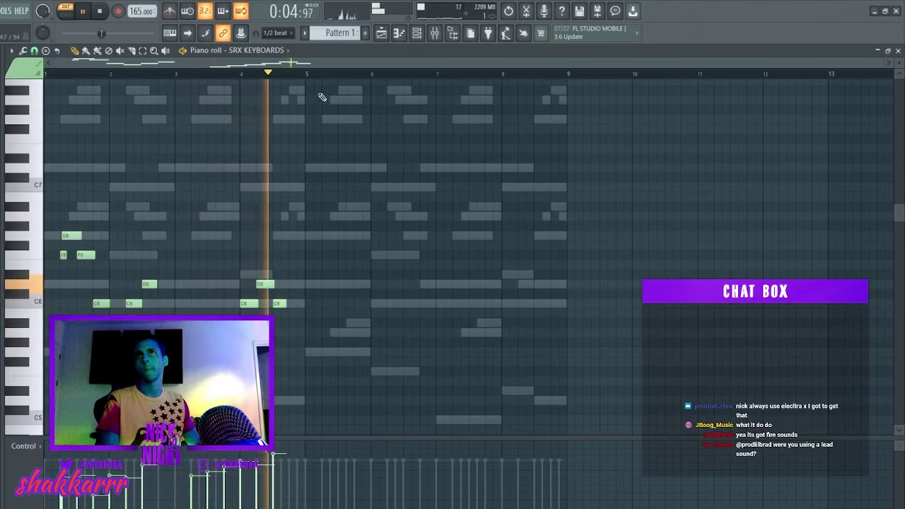
{"action": "left_click_drag", "start_coordinate": [305, 75], "coordinate": [51, 106]}
{"action": "key", "text": "ctrl+b"}
{"action": "key", "text": "ctrl+d"}
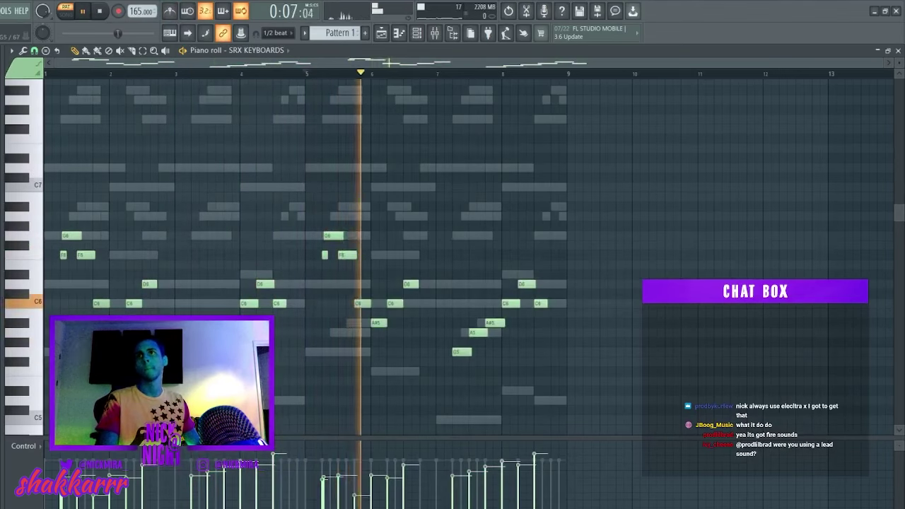
Transpose the SRX KEYBOARDS notes up one octave and play them with only that channel and Omnisphere unmuted.
{"action": "key", "text": "Up"}
{"action": "key", "text": "F7"}
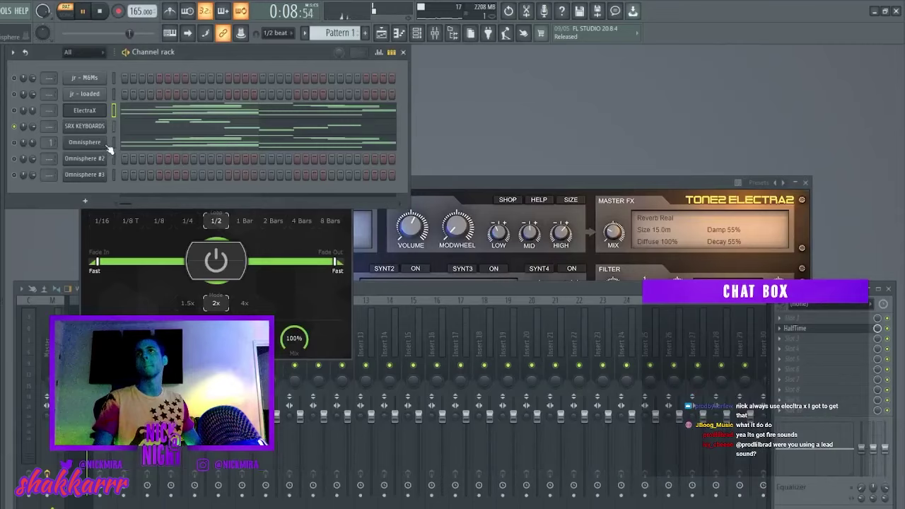
{"action": "left_click", "coordinate": [144, 132]}
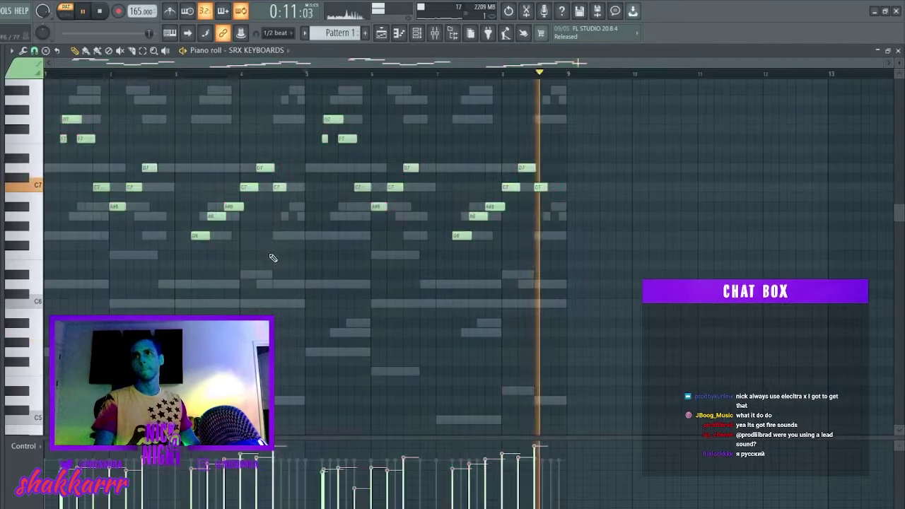
{"action": "key", "text": "F7"}
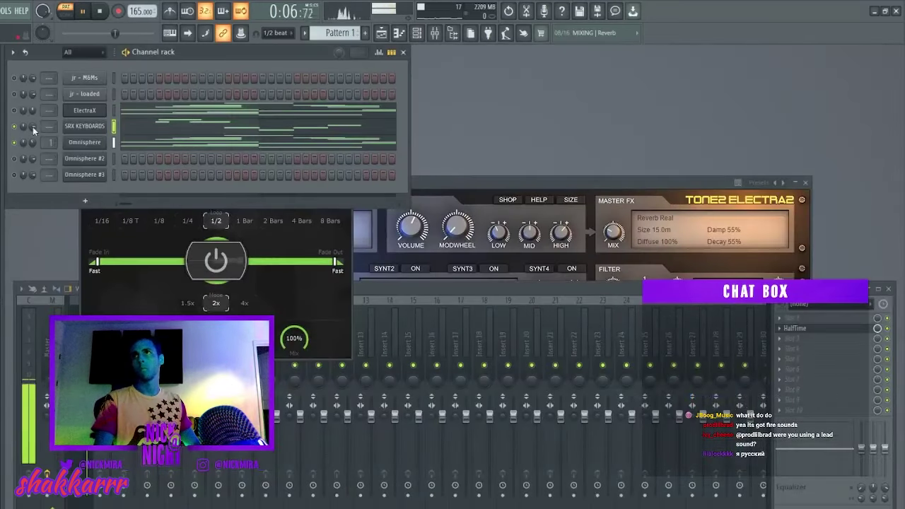
{"action": "left_click", "coordinate": [120, 142]}
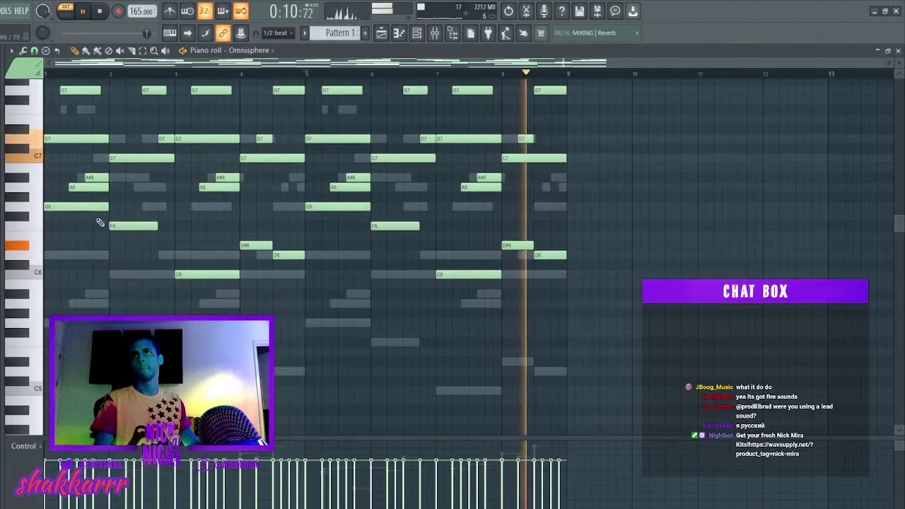
{"action": "left_click_drag", "start_coordinate": [73, 284], "coordinate": [583, 206]}
{"action": "scroll", "coordinate": [99, 180], "scroll_direction": "up", "scroll_amount": 1}
{"action": "left_click", "coordinate": [37, 167], "text": "ctrl+shift"}
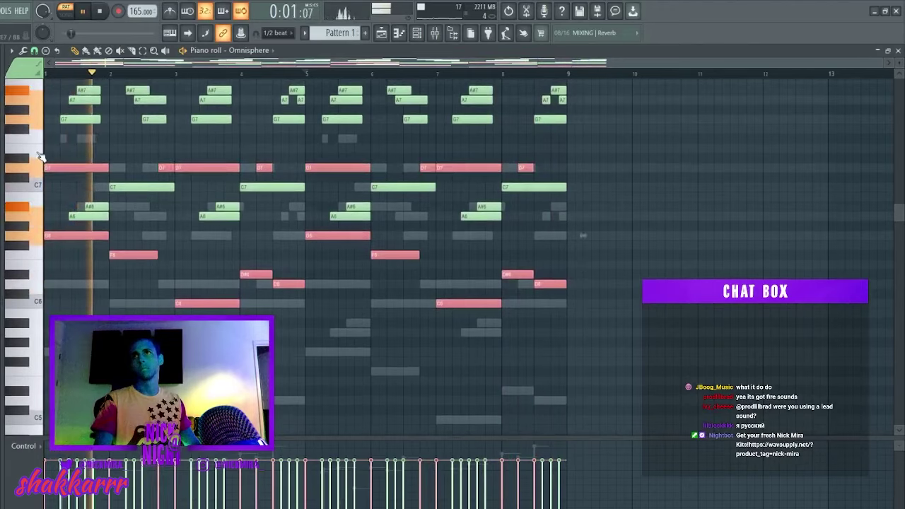
{"action": "key", "text": "Escape"}
Set the Omnisphere #2 patch directory to All and load the Holy of Holys Pad patch.
{"action": "left_click", "coordinate": [93, 159]}
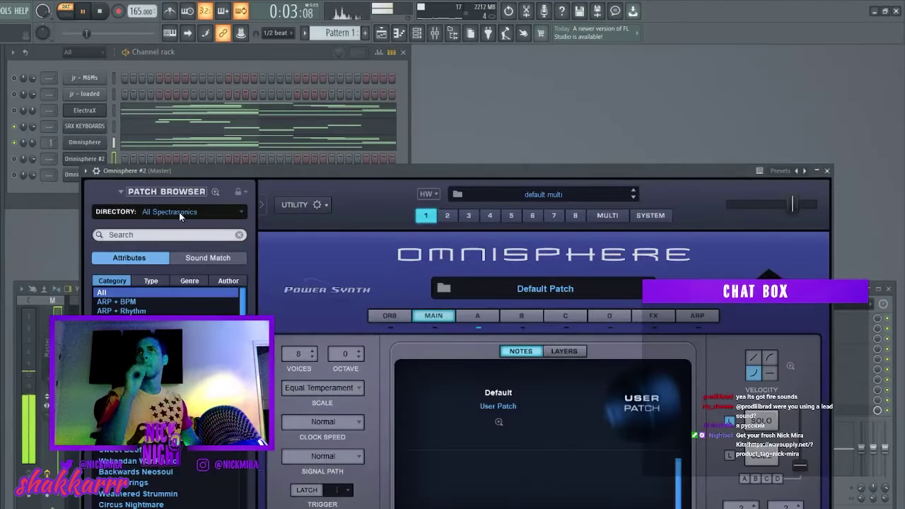
{"action": "left_click", "coordinate": [179, 216]}
{"action": "left_click", "coordinate": [169, 226]}
{"action": "scroll", "coordinate": [169, 368], "scroll_direction": "down", "scroll_amount": 10}
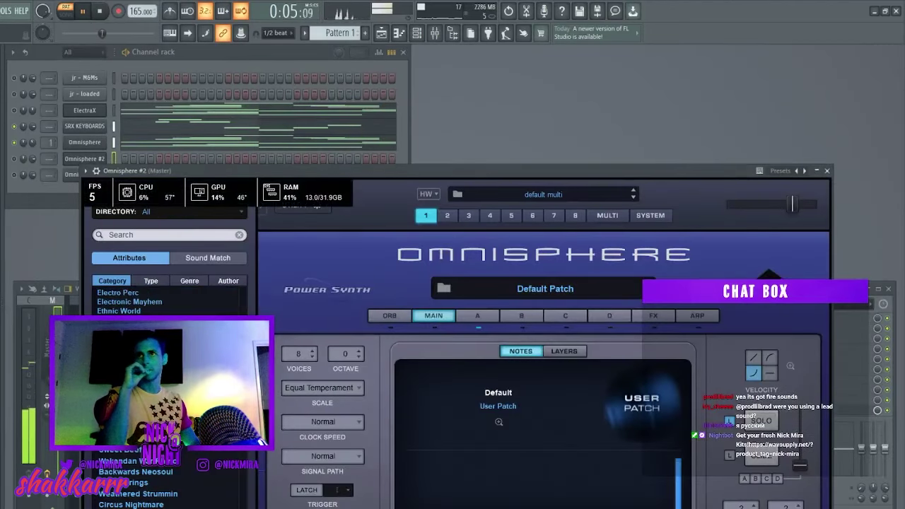
{"action": "scroll", "coordinate": [184, 485], "scroll_direction": "down", "scroll_amount": 6}
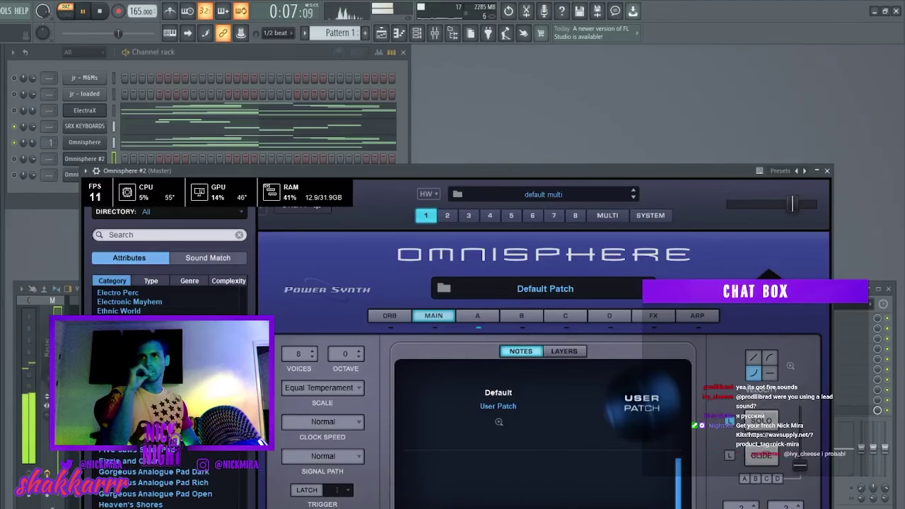
{"action": "left_click", "coordinate": [131, 508]}
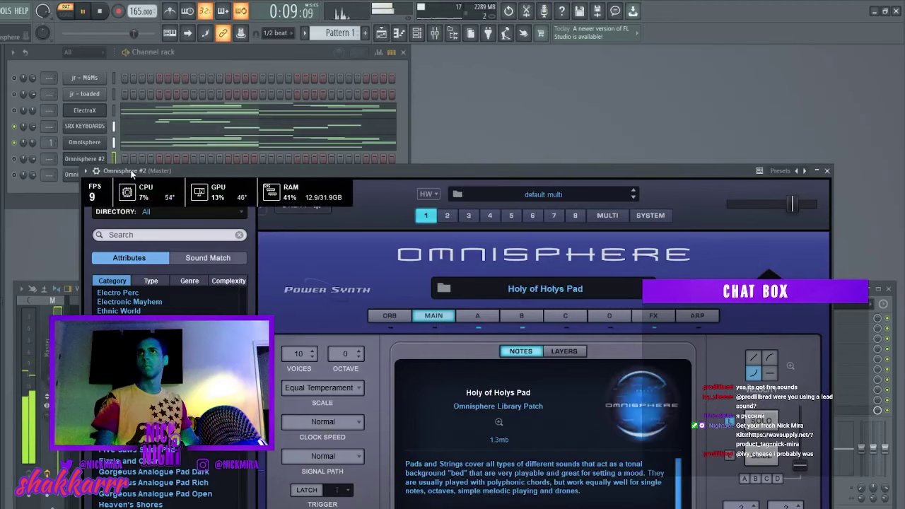
{"action": "left_click", "coordinate": [85, 158]}
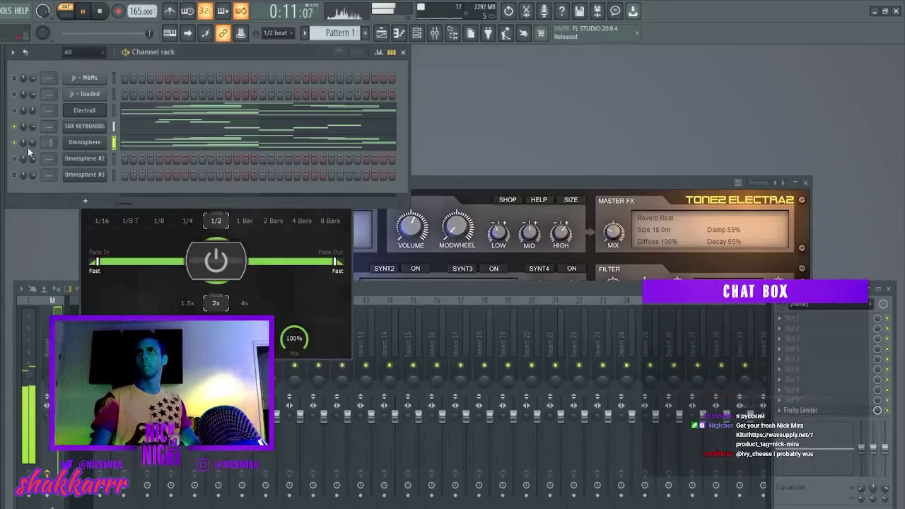
Unmute Omnisphere #2 and draw a G5, A#5 and D6 chord at the start of bar 1 in its piano roll.
{"action": "left_click", "coordinate": [14, 158]}
{"action": "key", "text": "space"}
{"action": "key", "text": "F7"}
{"action": "left_click_drag", "start_coordinate": [64, 236], "coordinate": [49, 234]}
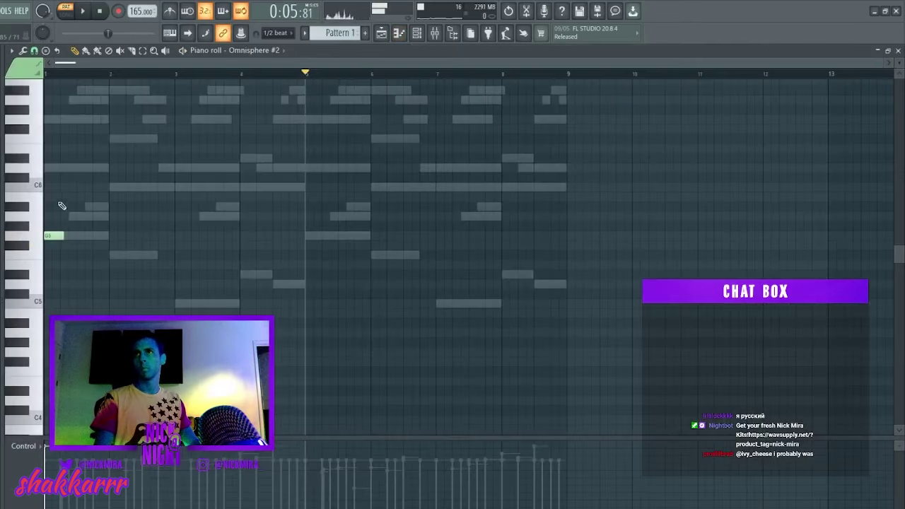
{"action": "left_click", "coordinate": [61, 207]}
{"action": "left_click", "coordinate": [57, 167]}
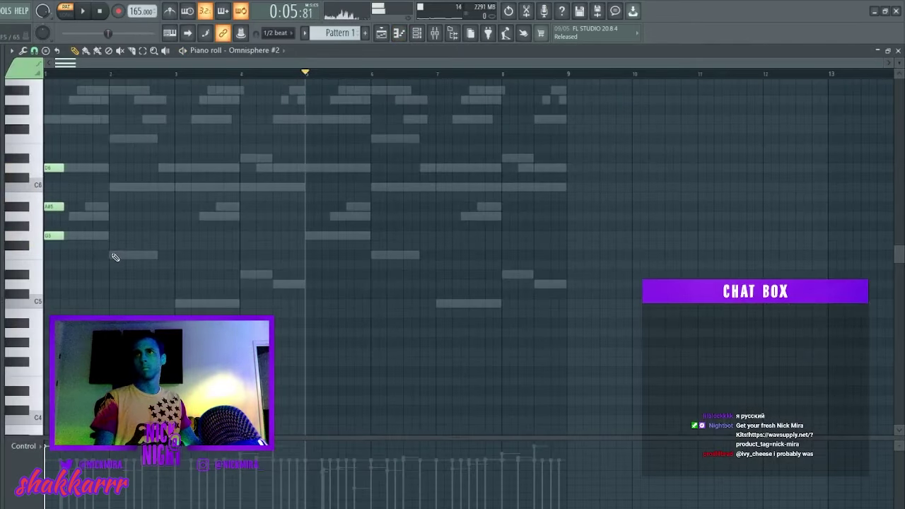
Draw an F5, A5 and C6 chord at bar 2 and a C5, D#5 and G5 chord at bar 3.
{"action": "left_click", "coordinate": [114, 254]}
{"action": "left_click", "coordinate": [115, 215]}
{"action": "left_click", "coordinate": [115, 186]}
{"action": "left_click", "coordinate": [179, 303]}
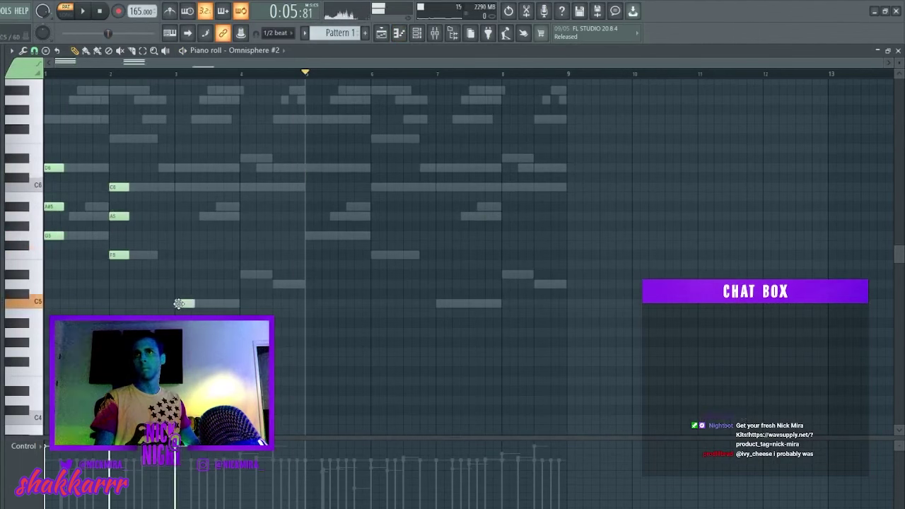
{"action": "left_click", "coordinate": [179, 274]}
{"action": "left_click", "coordinate": [179, 236]}
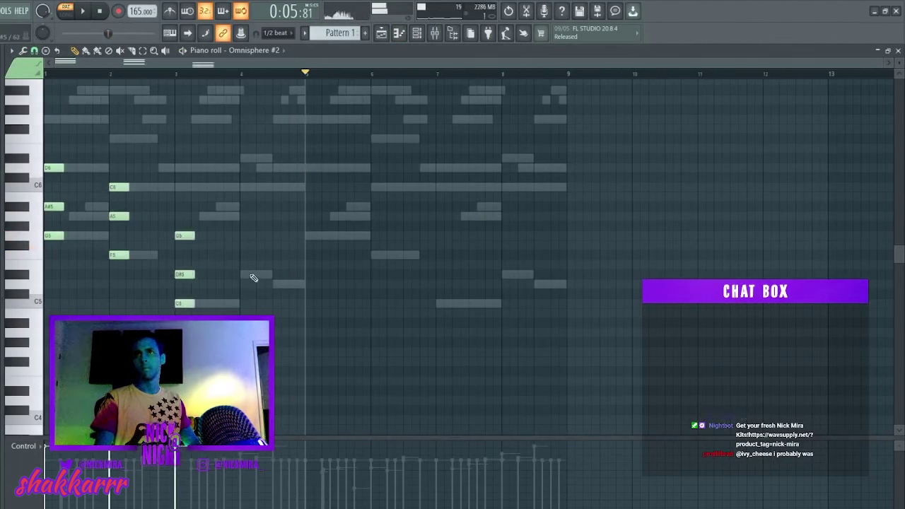
Draw a D#5, G5 and A#5 chord at bar 4 and a D5, F#5 and A5 chord halfway through it.
{"action": "left_click", "coordinate": [245, 275]}
{"action": "left_click", "coordinate": [245, 235]}
{"action": "left_click", "coordinate": [245, 207]}
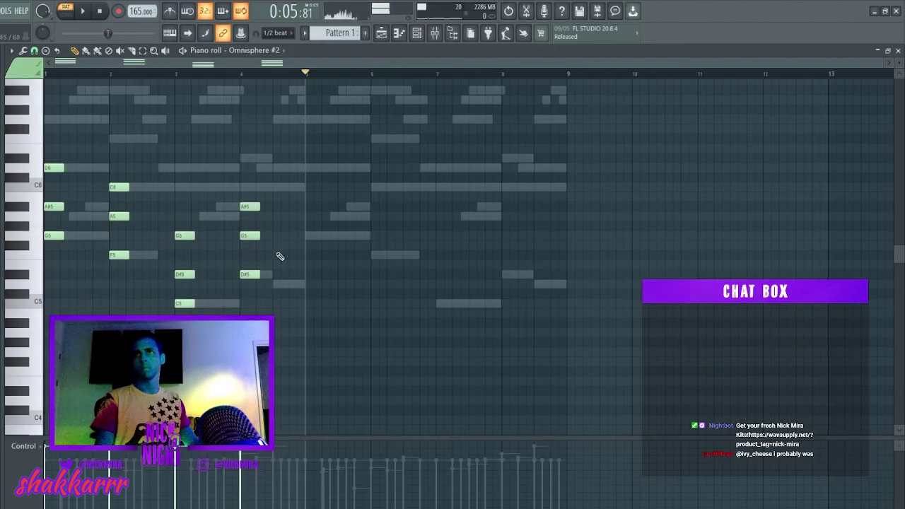
{"action": "left_click", "coordinate": [277, 283]}
{"action": "left_click", "coordinate": [279, 245]}
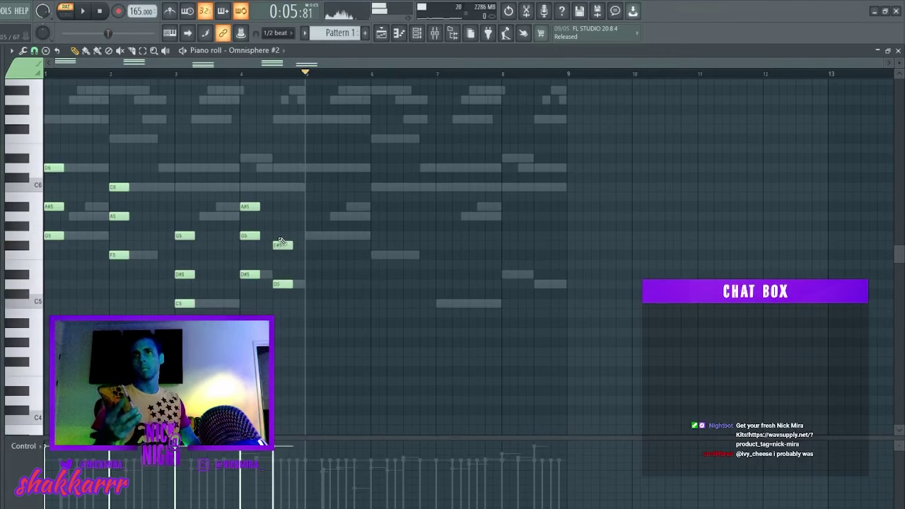
{"action": "left_click", "coordinate": [278, 216]}
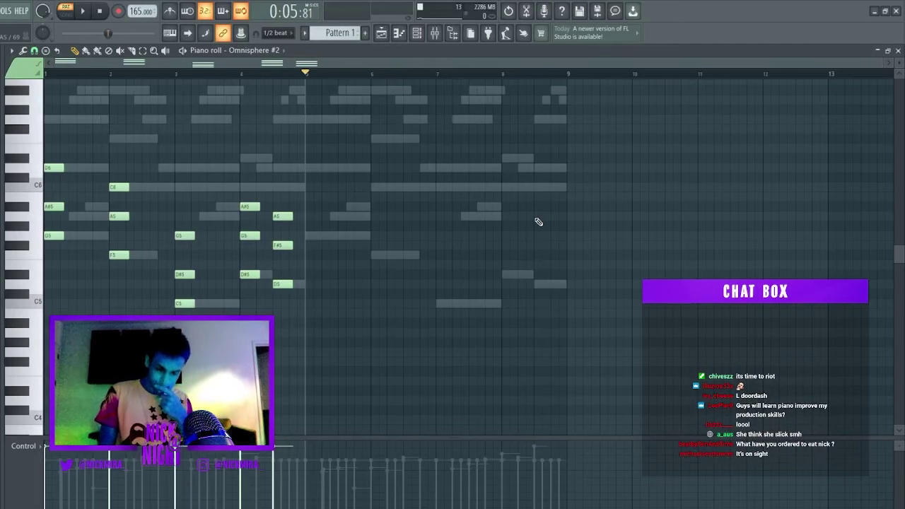
Transpose the middle note of each of the five Omnisphere #2 chords up one octave during playback.
{"action": "left_click", "coordinate": [50, 207], "text": "ctrl"}
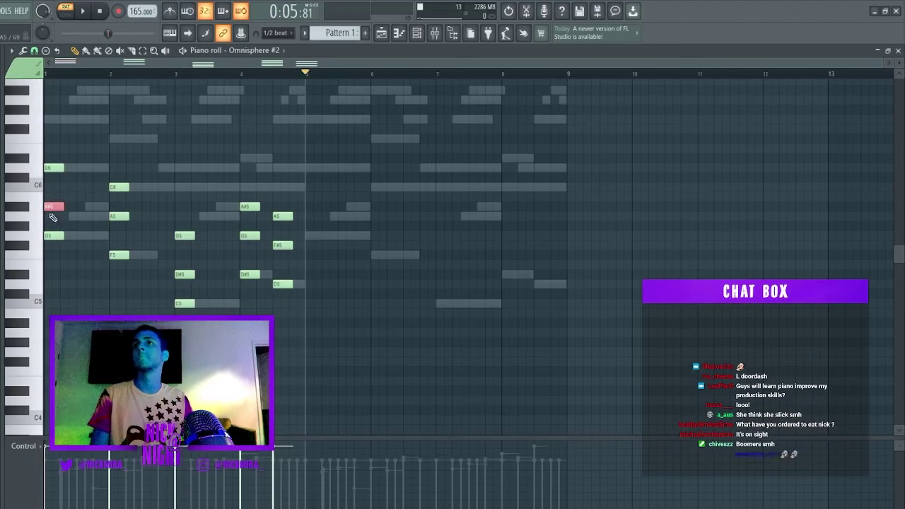
{"action": "left_click", "coordinate": [119, 215], "text": "ctrl"}
{"action": "left_click", "coordinate": [184, 274], "text": "ctrl"}
{"action": "left_click", "coordinate": [282, 244], "text": "ctrl"}
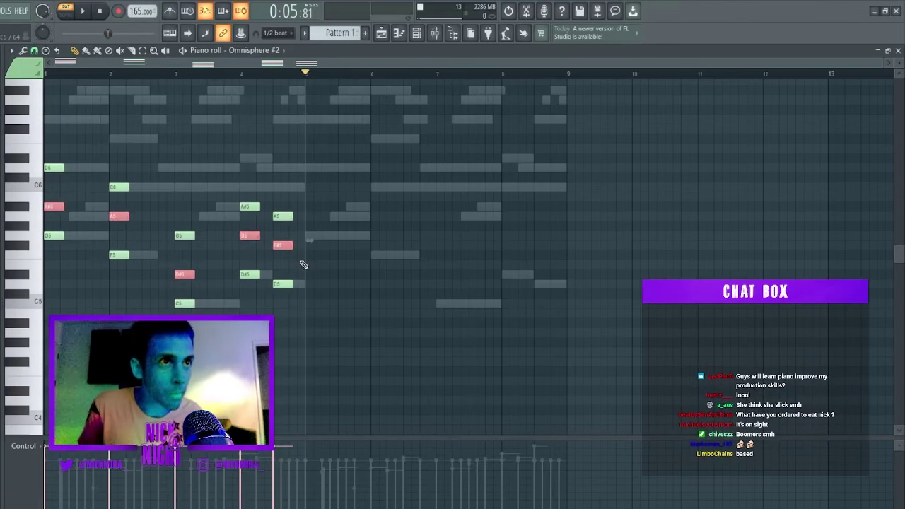
{"action": "key", "text": "space"}
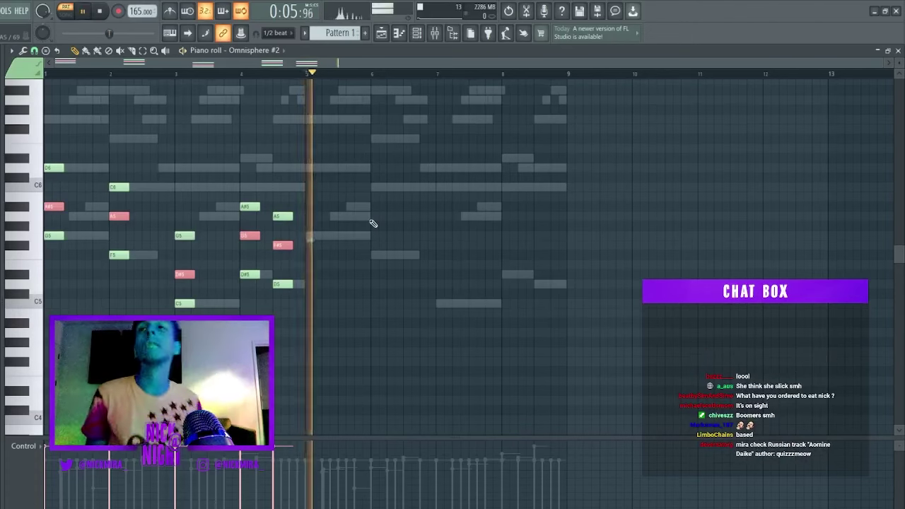
{"action": "key", "text": "ctrl+Up"}
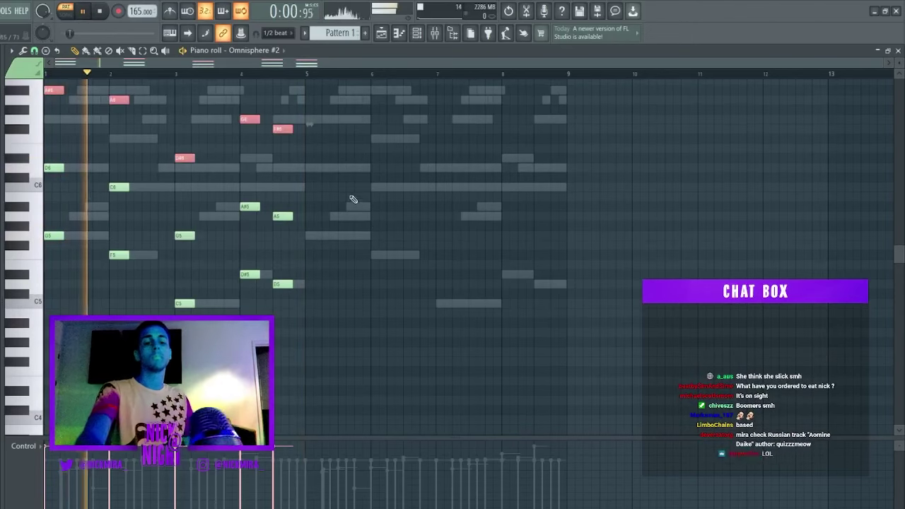
{"action": "left_click", "coordinate": [323, 211], "text": "ctrl"}
Lower the F#6 note of the last chord in bar 4 to F6.
{"action": "scroll", "coordinate": [304, 241], "scroll_direction": "up", "scroll_amount": 2}
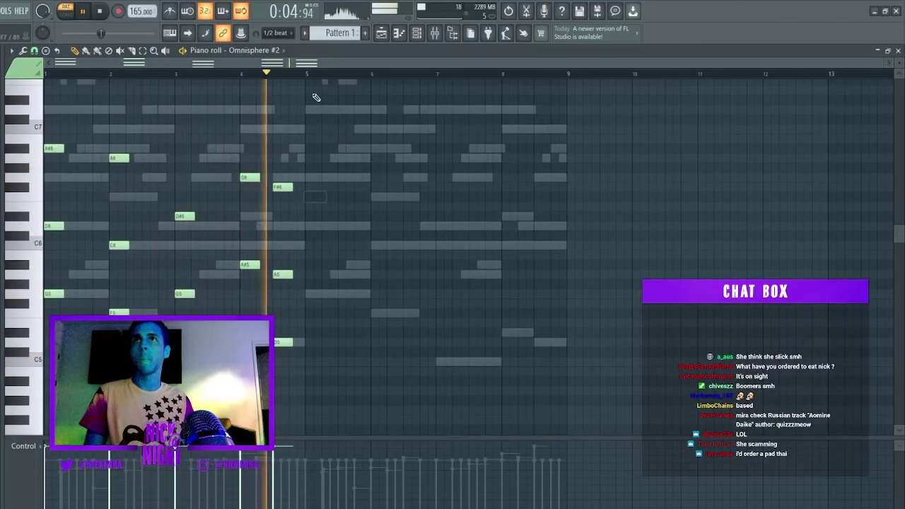
{"action": "key", "text": "space"}
{"action": "left_click", "coordinate": [282, 273]}
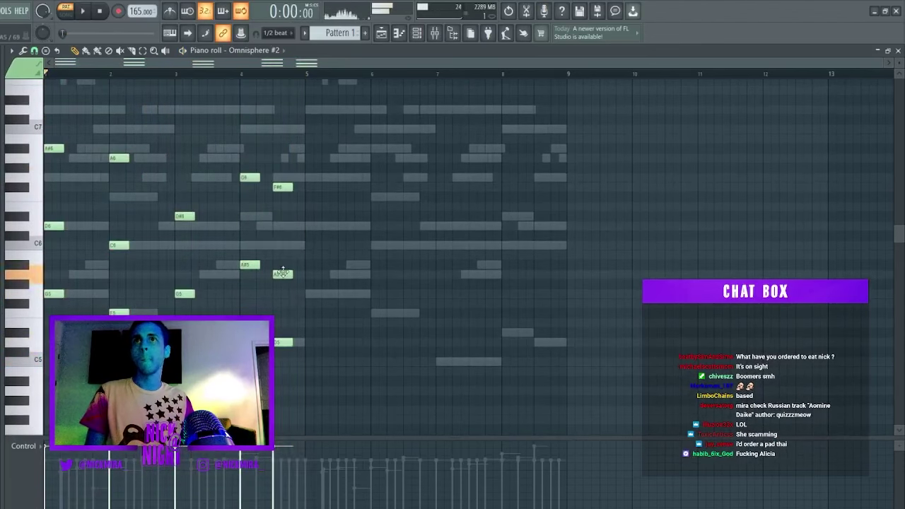
{"action": "left_click_drag", "start_coordinate": [282, 188], "coordinate": [274, 194]}
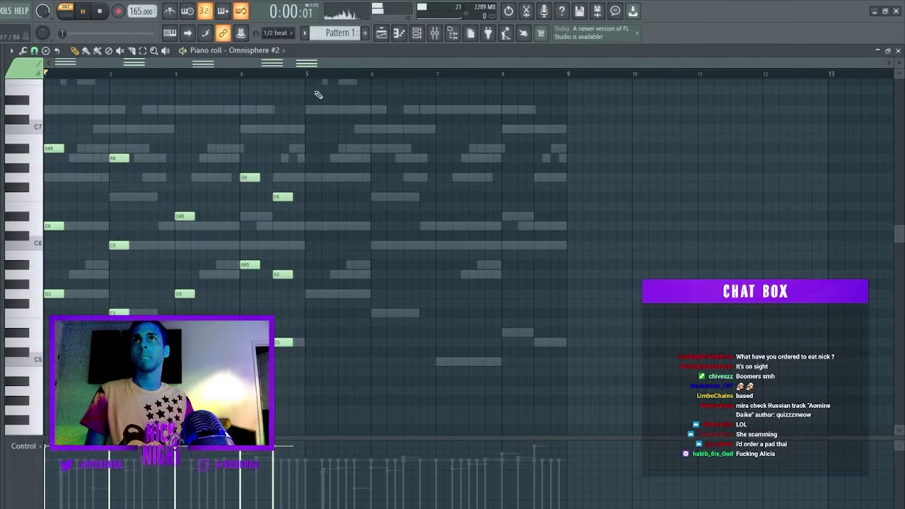
Duplicate the four-bar Omnisphere #2 chord progression into bars 5 to 8 and play it back.
{"action": "left_click_drag", "start_coordinate": [310, 75], "coordinate": [46, 75]}
{"action": "key", "text": "ctrl+b"}
{"action": "key", "text": "ctrl+z"}
{"action": "left_click_drag", "start_coordinate": [313, 75], "coordinate": [46, 75]}
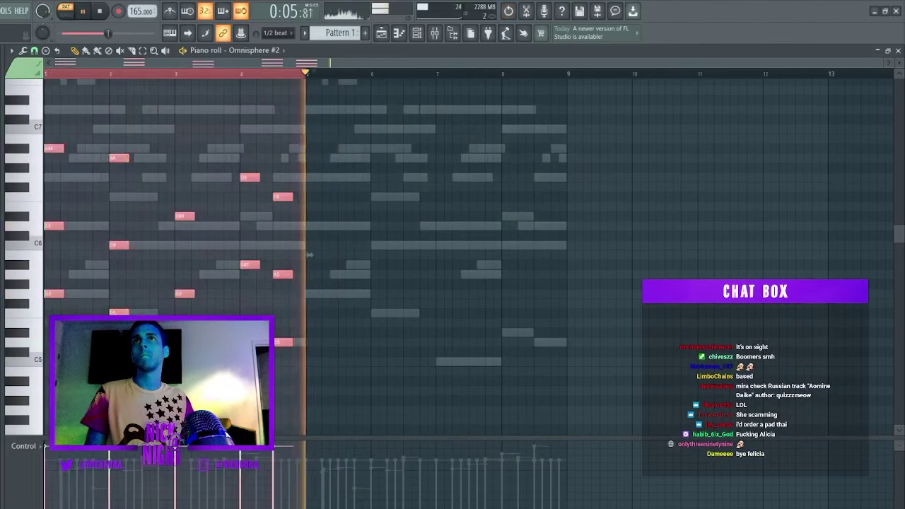
{"action": "key", "text": "ctrl+b"}
{"action": "key", "text": "Escape"}
{"action": "key", "text": "space"}
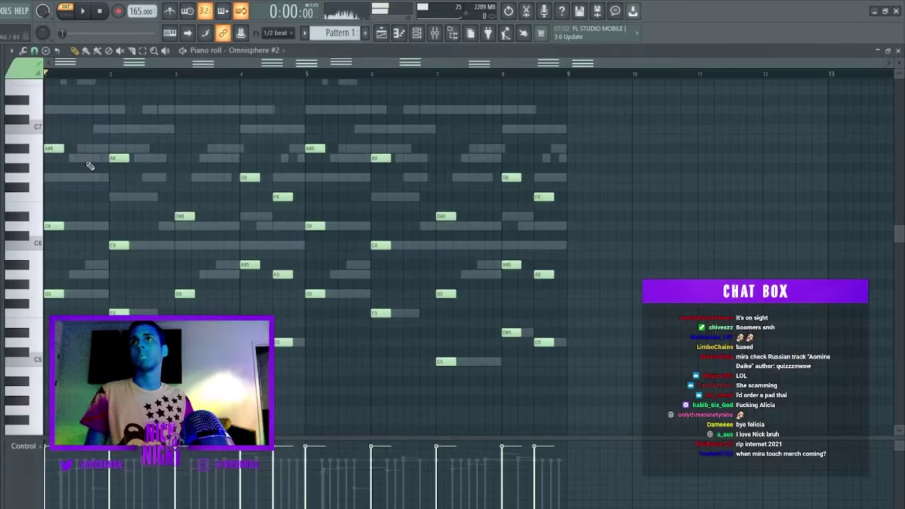
Shorten all Omnisphere #2 notes together to about one beat each, play the pattern and clear the selection.
{"action": "left_click", "coordinate": [157, 160]}
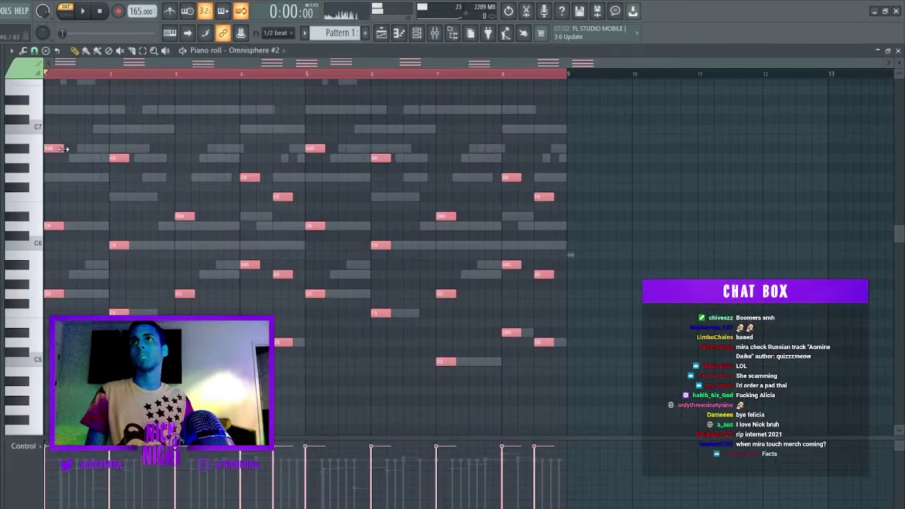
{"action": "left_click_drag", "start_coordinate": [61, 149], "coordinate": [56, 147]}
{"action": "key", "text": "space"}
{"action": "key", "text": "ctrl+d"}
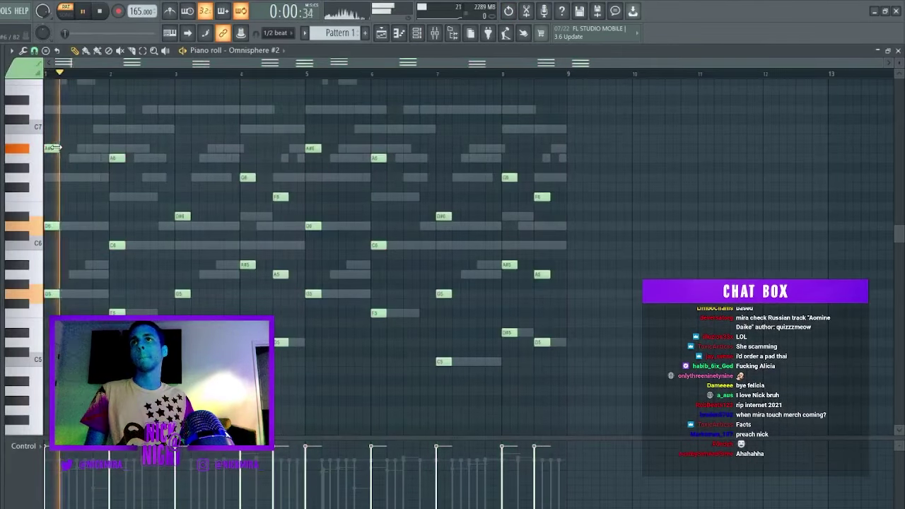
Solo the Omnisphere #2 channel, stop playback and render Pattern 1 to an audio clip.
{"action": "key", "text": "Escape"}
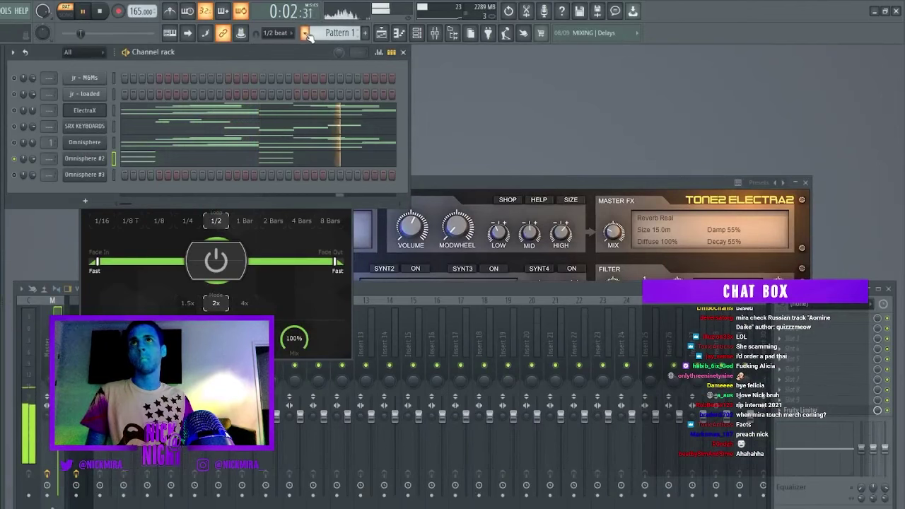
{"action": "key", "text": "space"}
{"action": "key", "text": "alt+F12"}
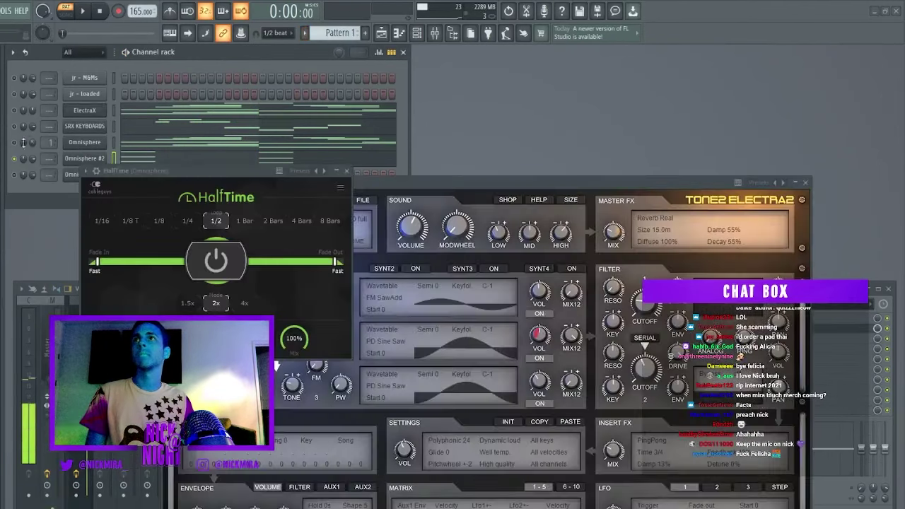
{"action": "left_click", "coordinate": [75, 61]}
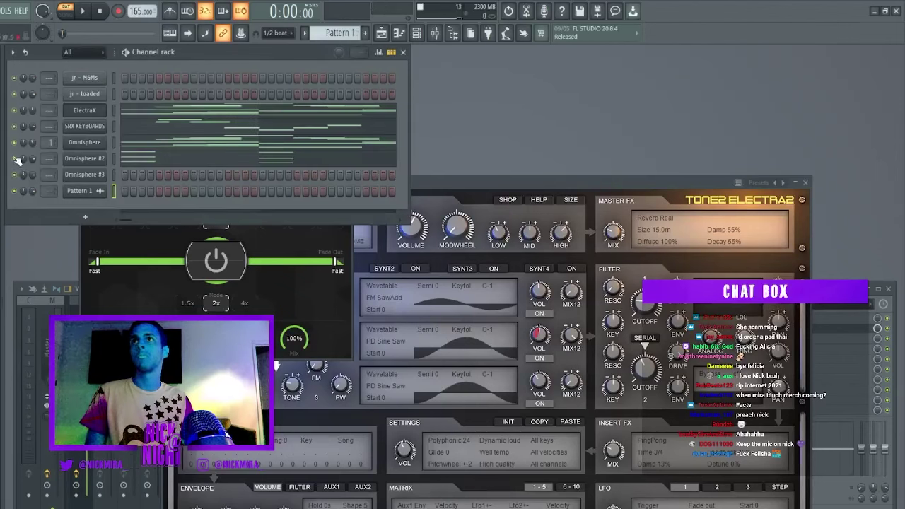
Place the rendered Pattern 1 audio clip at the start of Track 1, set its time-stretching mode to Stretch and adjust its pitch.
{"action": "left_click", "coordinate": [382, 33]}
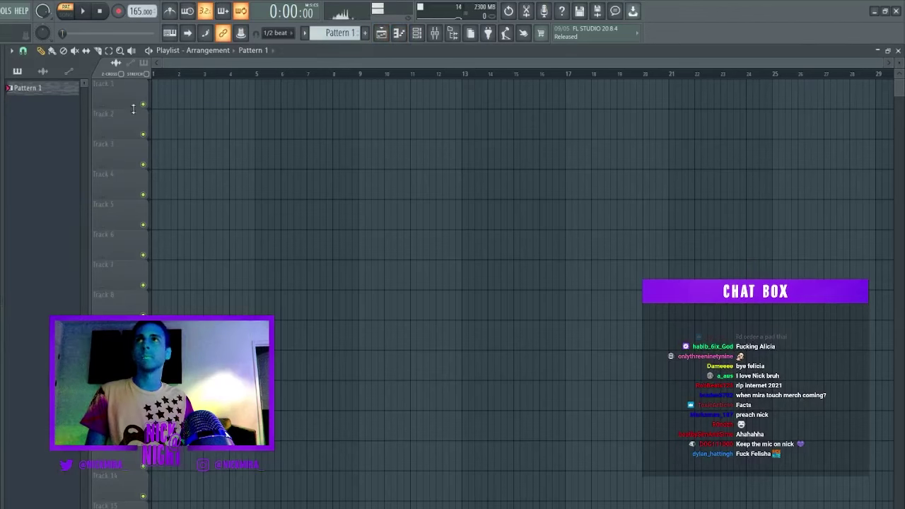
{"action": "left_click", "coordinate": [212, 99]}
{"action": "left_click_drag", "start_coordinate": [282, 99], "coordinate": [223, 98]}
{"action": "double_click", "coordinate": [219, 98]}
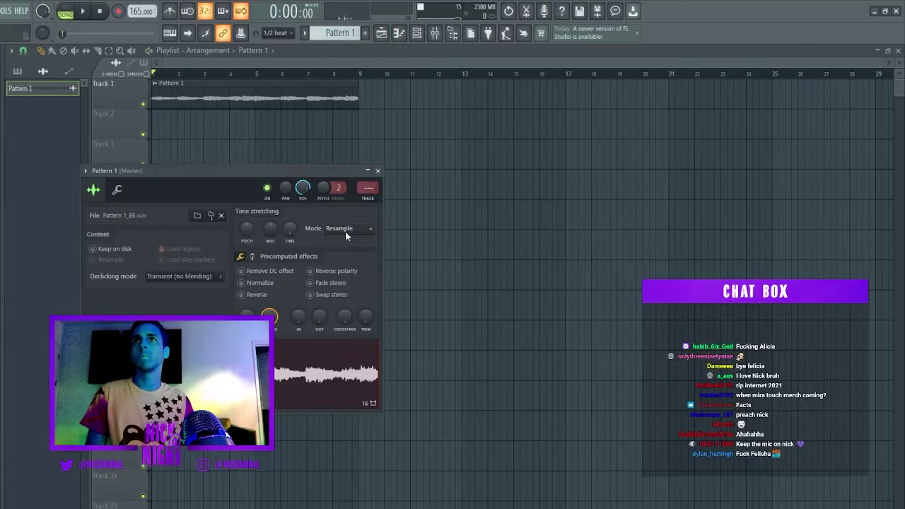
{"action": "key", "text": "space"}
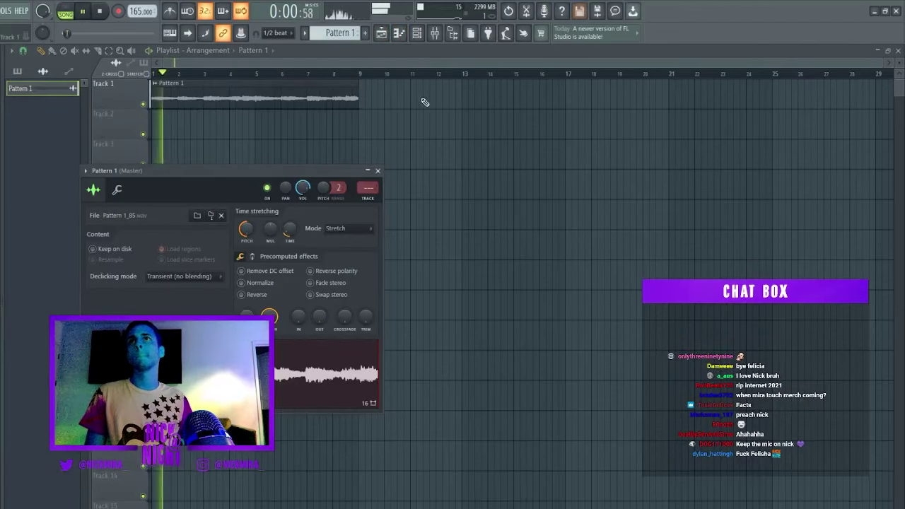
{"action": "left_click", "coordinate": [377, 171]}
Set the Pattern 1 audio clip's declicking mode to Generic (bleeding) and route it to mixer track 2.
{"action": "double_click", "coordinate": [183, 92]}
{"action": "key", "text": "space"}
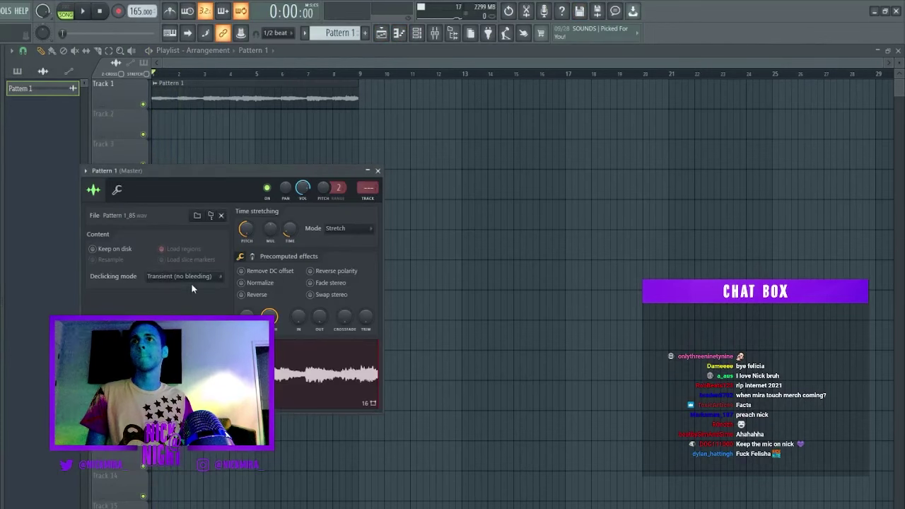
{"action": "left_click", "coordinate": [178, 321]}
{"action": "right_click", "coordinate": [368, 189]}
{"action": "left_click", "coordinate": [371, 197]}
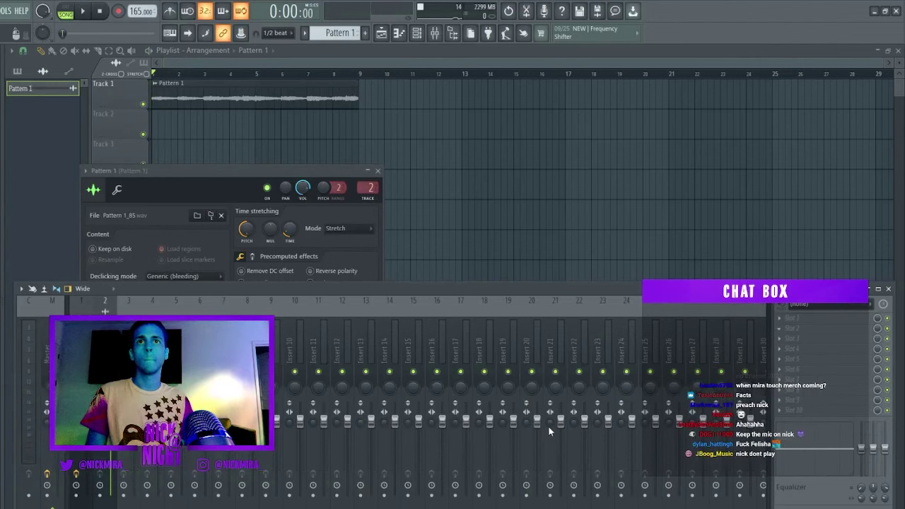
Load Gross Beat on mixer track 2, draw a ramp over the first part of its Empty envelope and play the clip.
{"action": "left_click", "coordinate": [261, 480]}
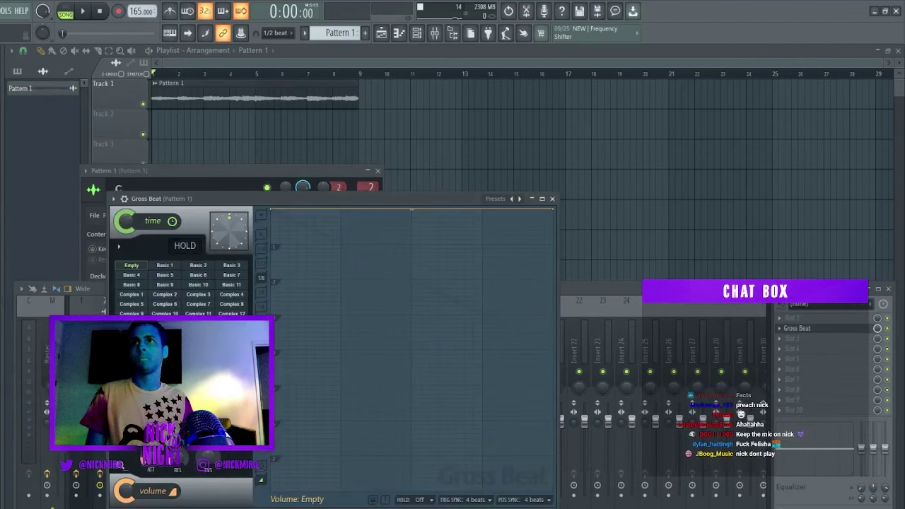
{"action": "right_click", "coordinate": [339, 430]}
{"action": "left_click_drag", "start_coordinate": [339, 431], "coordinate": [271, 490]}
{"action": "right_click", "coordinate": [327, 260]}
{"action": "left_click_drag", "start_coordinate": [327, 260], "coordinate": [305, 210]}
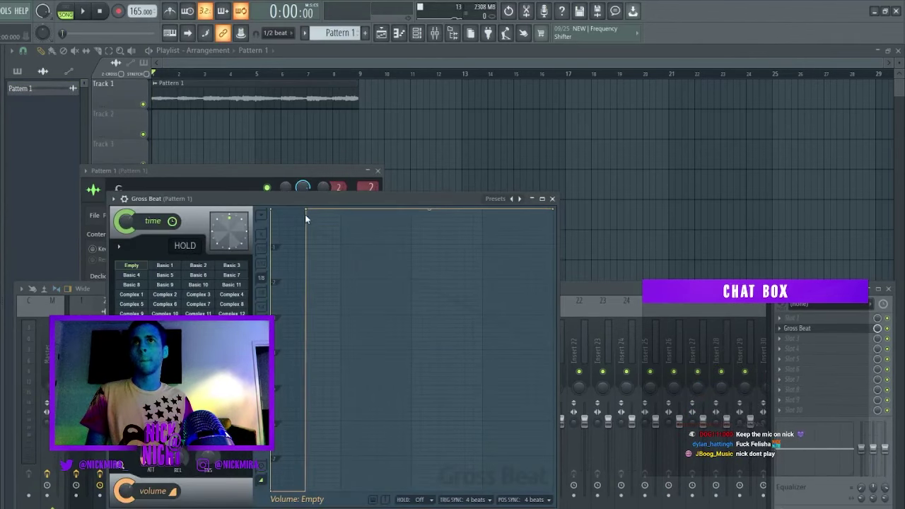
{"action": "key", "text": "space"}
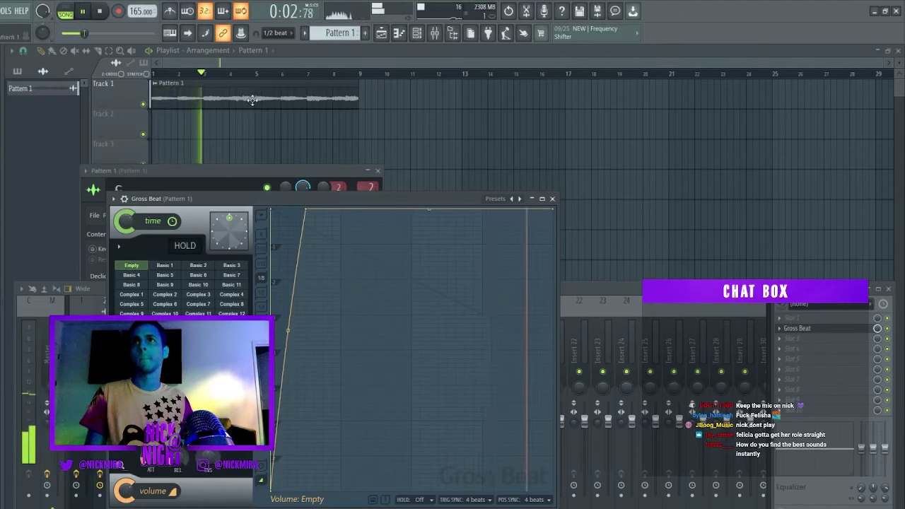
Place the Pattern 1 note pattern at the start of Track 2 in the playlist and delete the Omnisphere #2 channel.
{"action": "key", "text": "F12"}
{"action": "left_click_drag", "start_coordinate": [28, 88], "coordinate": [156, 125]}
{"action": "key", "text": "F6"}
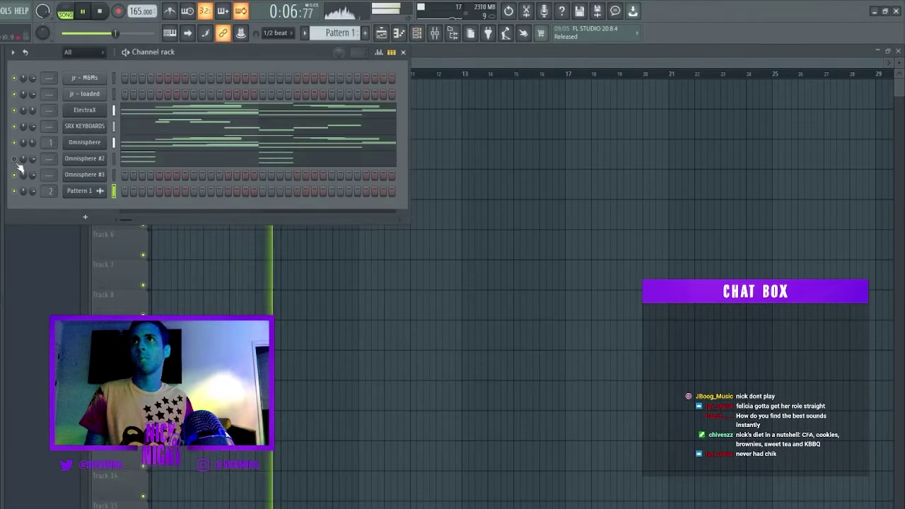
{"action": "right_click", "coordinate": [81, 159]}
{"action": "key", "text": "alt+Delete"}
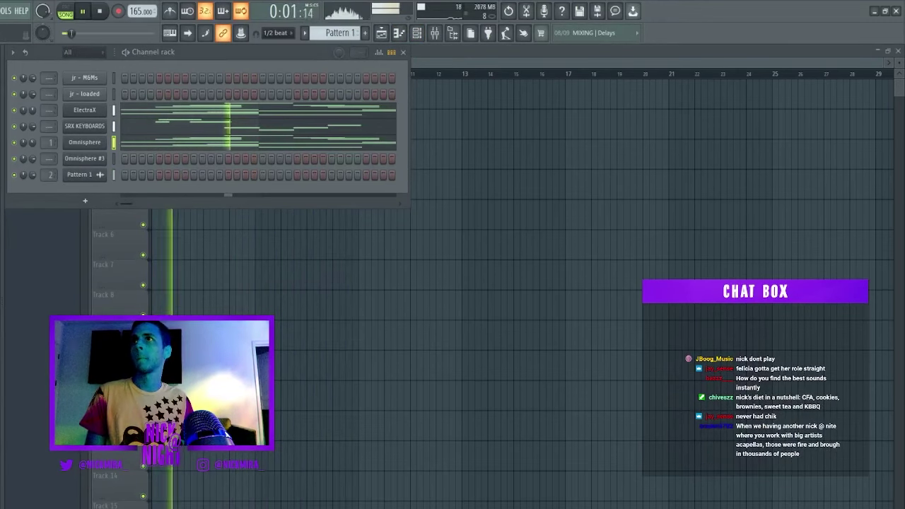
Add an 808 (Metro)_4 channel and copy the bass line from the Omnisphere channel into its piano roll.
{"action": "left_click", "coordinate": [153, 142]}
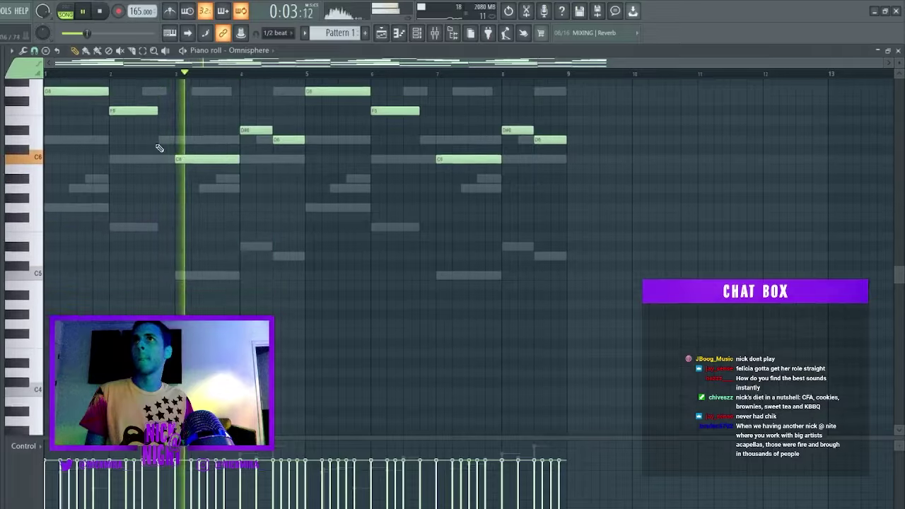
{"action": "scroll", "coordinate": [111, 173], "scroll_direction": "up", "scroll_amount": 2}
{"action": "left_click_drag", "start_coordinate": [583, 111], "coordinate": [99, 283]}
{"action": "key", "text": "F7"}
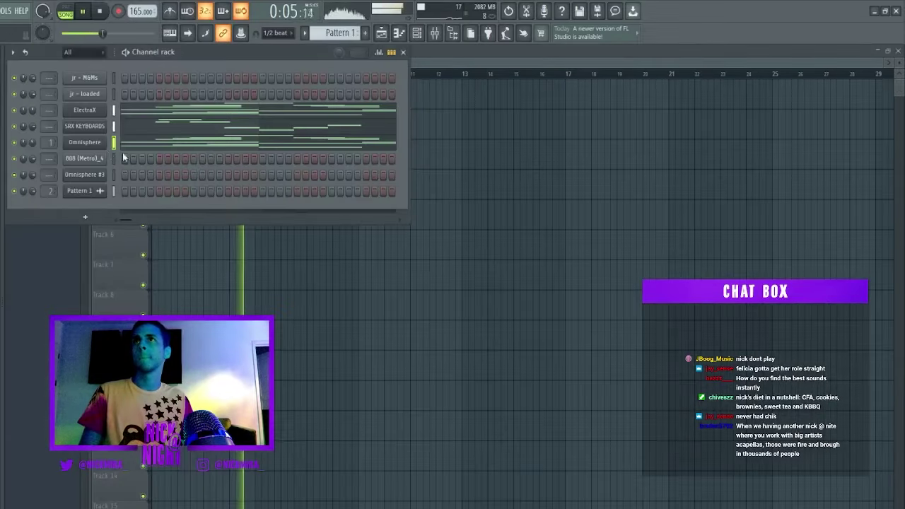
{"action": "left_click", "coordinate": [115, 159]}
{"action": "key", "text": "F7"}
{"action": "key", "text": "ctrl+v"}
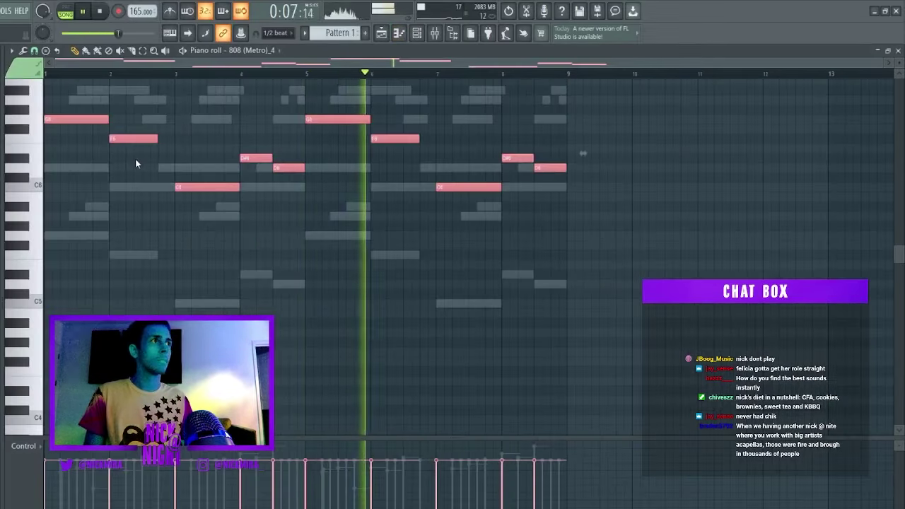
Transpose the pasted 808 notes down one octave, clear the selection and replay the beat from the start.
{"action": "key", "text": "ctrl+Down"}
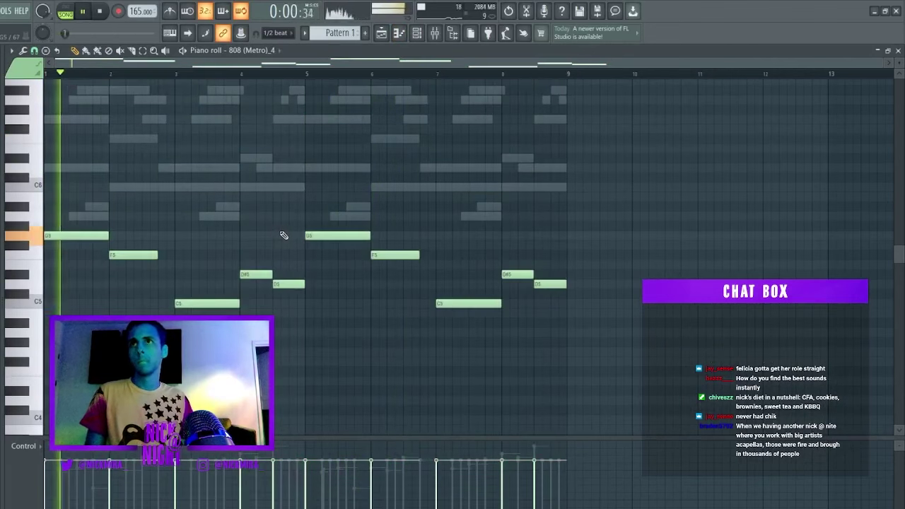
{"action": "key", "text": "ctrl+d"}
{"action": "key", "text": "space"}
{"action": "key", "text": "space"}
{"action": "key", "text": "space"}
{"action": "key", "text": "space"}
Slice the bar 1 G5 note of the 808 into two notes and replay it.
{"action": "key", "text": "c"}
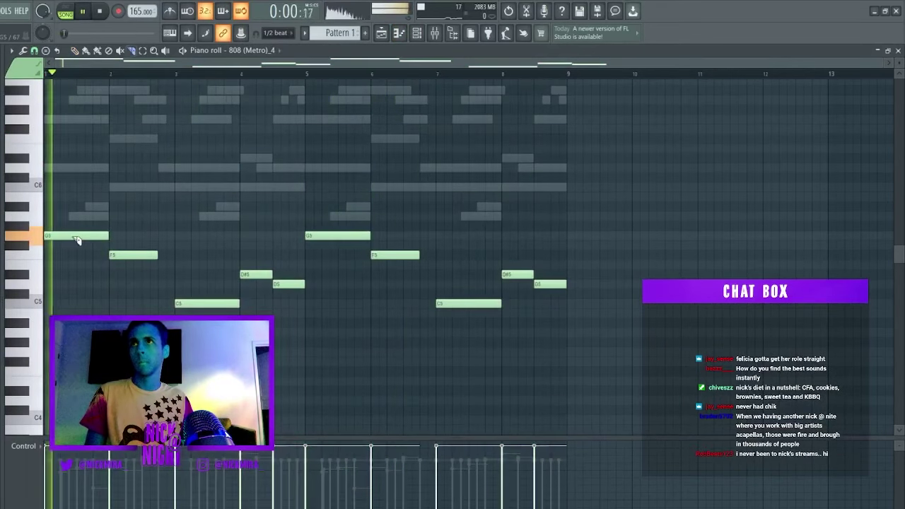
{"action": "left_click", "coordinate": [76, 237]}
{"action": "key", "text": "space"}
{"action": "key", "text": "space"}
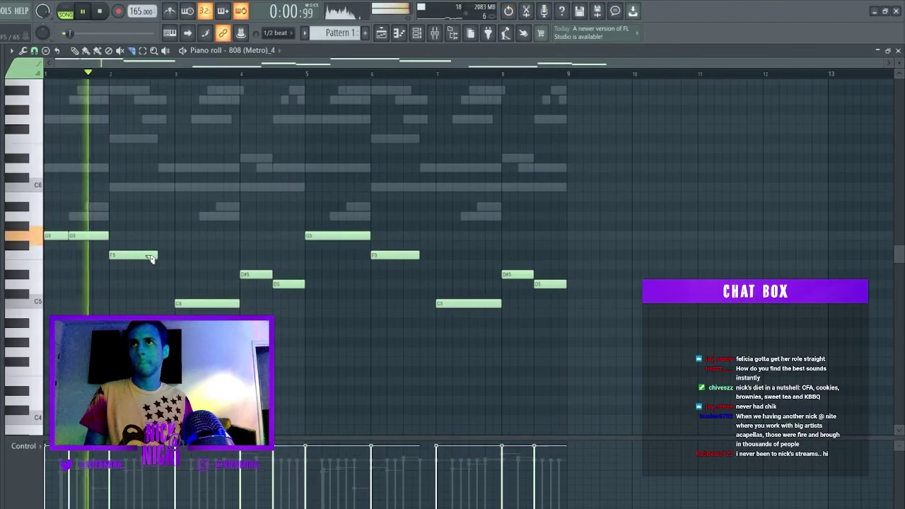
{"action": "key", "text": "space"}
{"action": "key", "text": "space"}
Slice the 808 notes F5, C5, D#5 and D5 in bars 2 to 4, removing the front parts of F5 and D#5.
{"action": "left_click", "coordinate": [127, 256]}
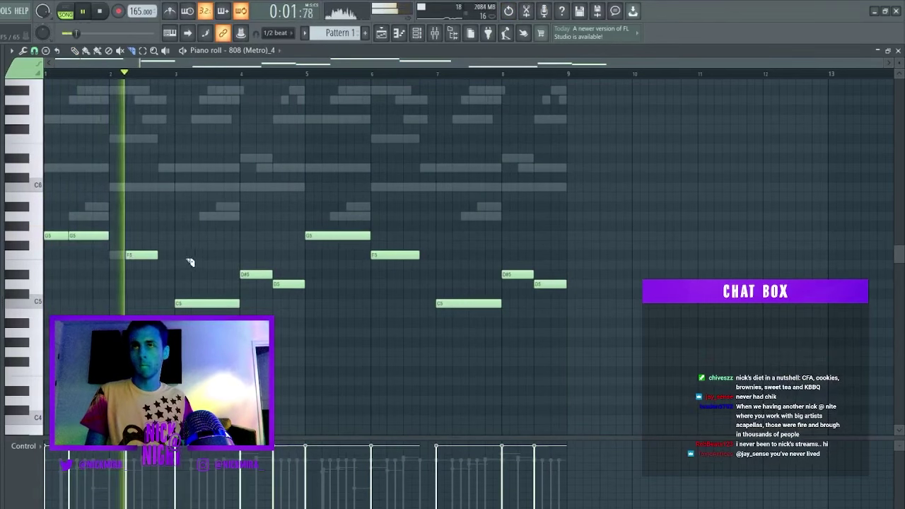
{"action": "left_click", "coordinate": [200, 304]}
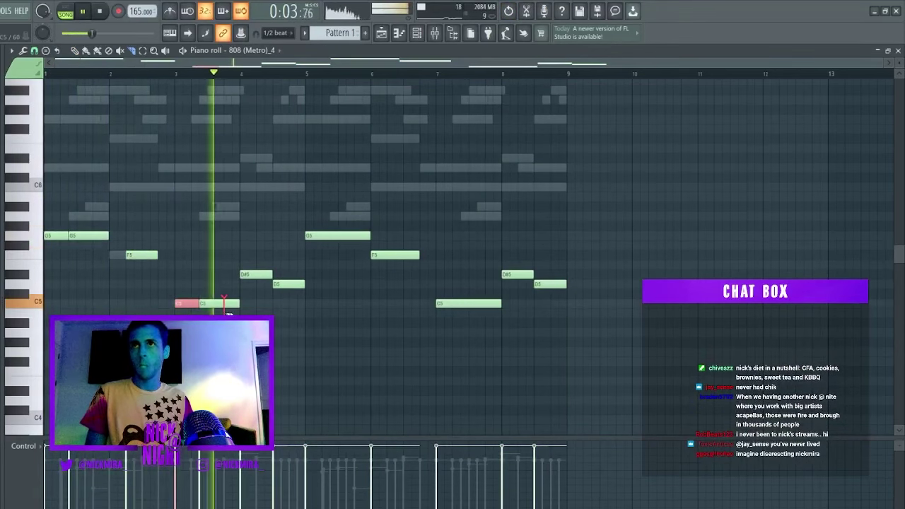
{"action": "right_click", "coordinate": [257, 277]}
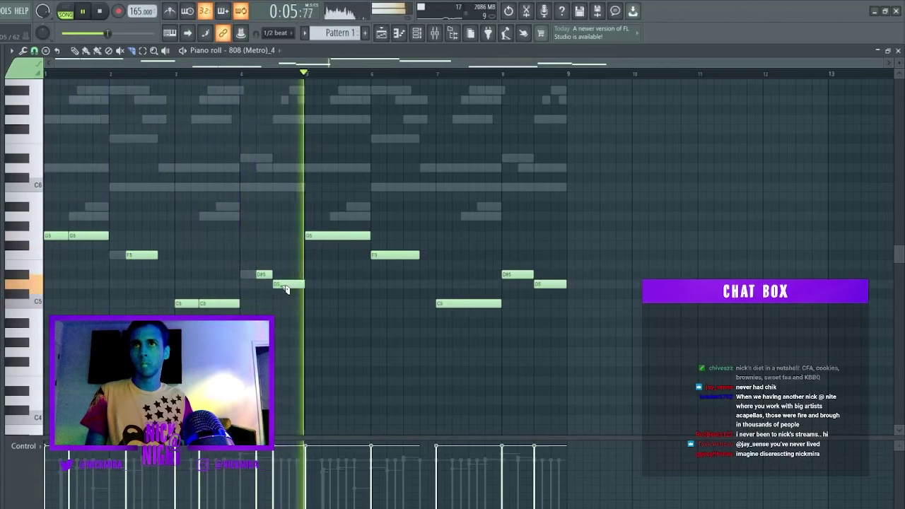
{"action": "right_click", "coordinate": [288, 286]}
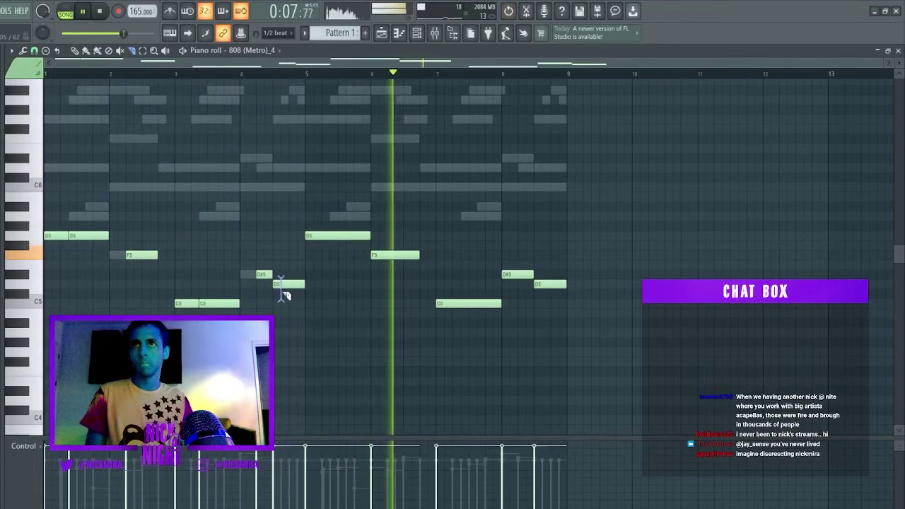
Replace the 808 notes in bars 5 to 8 with a duplicate of the sliced four-bar pattern and play it back.
{"action": "left_click_drag", "start_coordinate": [335, 212], "coordinate": [584, 318]}
{"action": "key", "text": "Delete"}
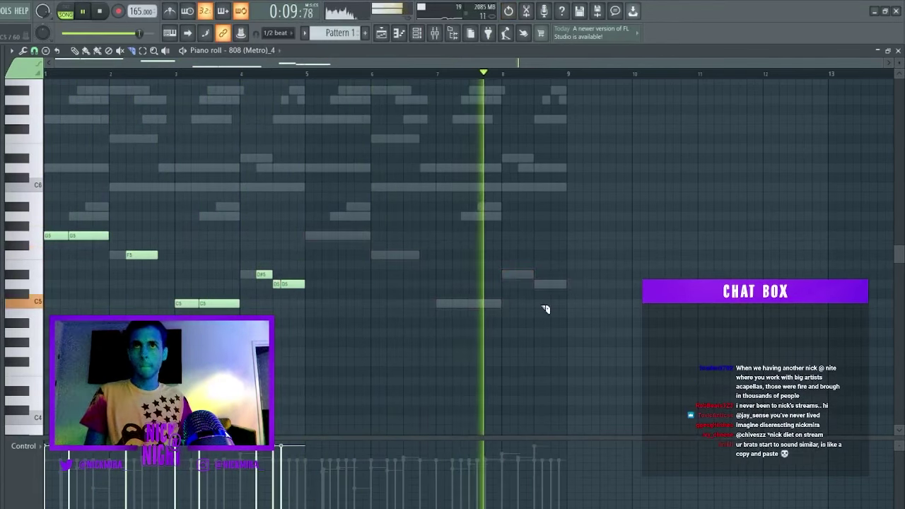
{"action": "key", "text": "ctrl+b"}
{"action": "key", "text": "space"}
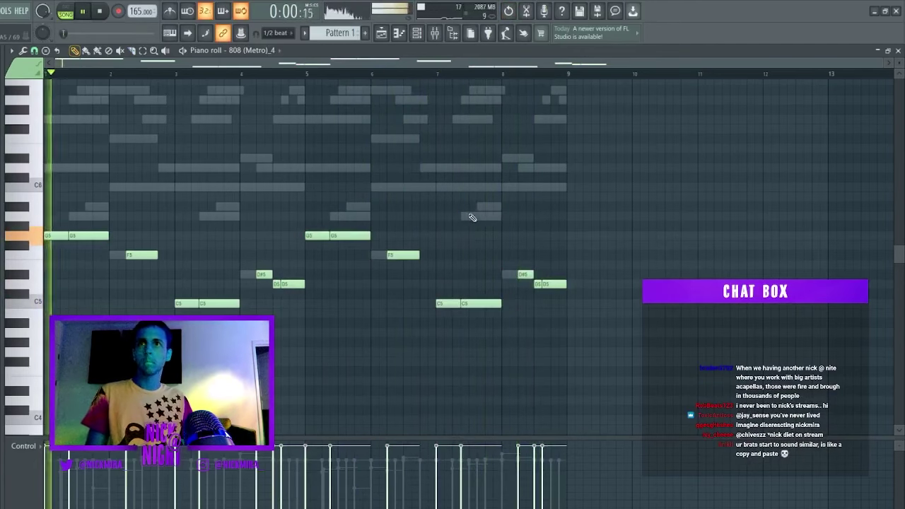
{"action": "key", "text": "ctrl+a"}
{"action": "key", "text": "space"}
{"action": "key", "text": "ctrl+d"}
{"action": "key", "text": "F7"}
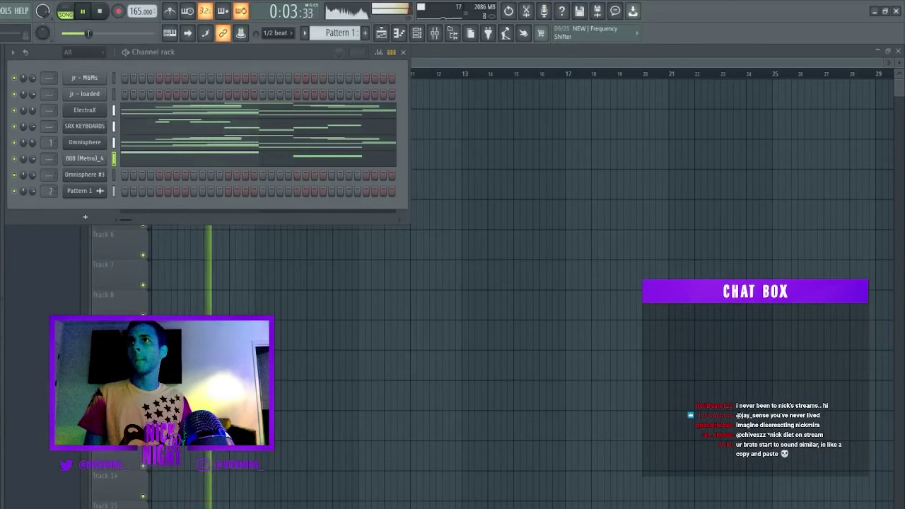
Add a Hihat (Pyrex-2) channel below the 808, fill every second step and check its notes in the piano roll.
{"action": "left_click_drag", "start_coordinate": [128, 158], "coordinate": [88, 172]}
{"action": "right_click", "coordinate": [88, 173]}
{"action": "left_click", "coordinate": [209, 210]}
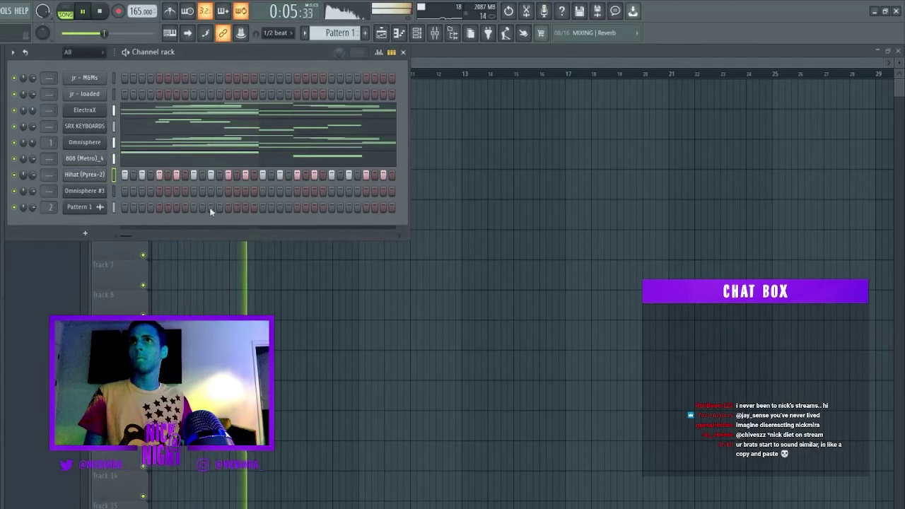
{"action": "key", "text": "F7"}
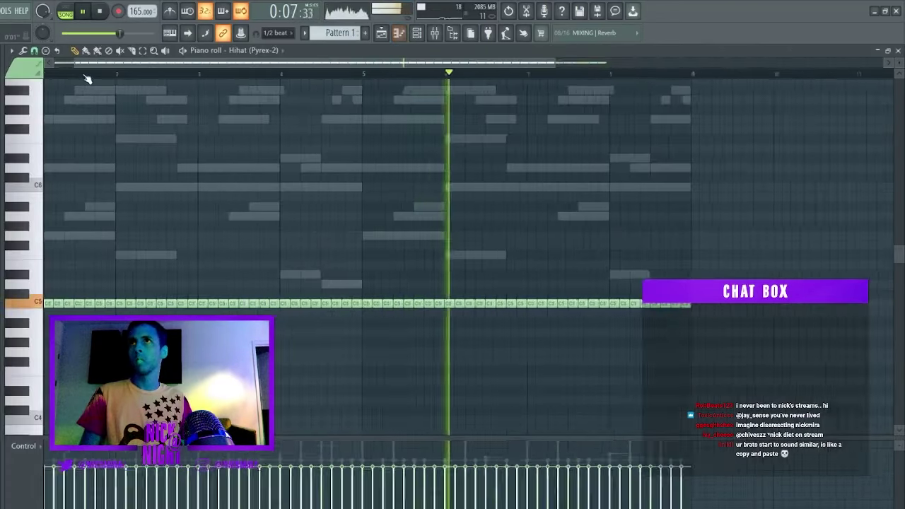
{"action": "key", "text": "F7"}
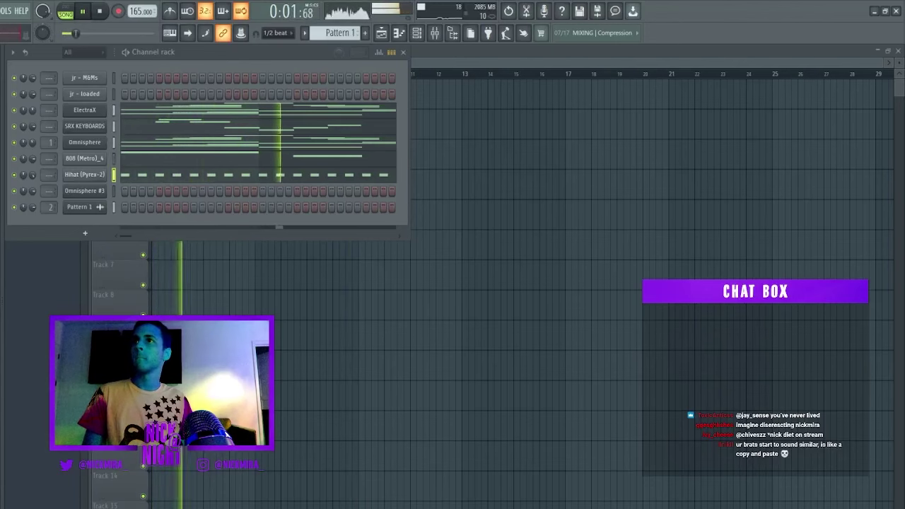
Add an MJ - Glitch Open Hat_2 channel, place a hit on step 5 and open its piano roll during playback.
{"action": "left_click_drag", "start_coordinate": [2, 191], "coordinate": [85, 189]}
{"action": "key", "text": "space"}
{"action": "key", "text": "space"}
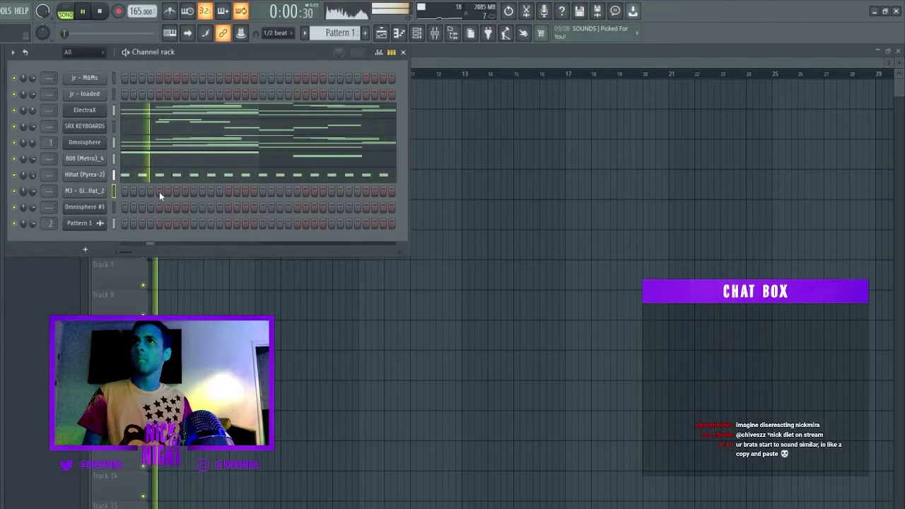
{"action": "left_click", "coordinate": [159, 192]}
{"action": "key", "text": "space"}
{"action": "key", "text": "space"}
{"action": "key", "text": "space"}
{"action": "key", "text": "space"}
{"action": "key", "text": "F7"}
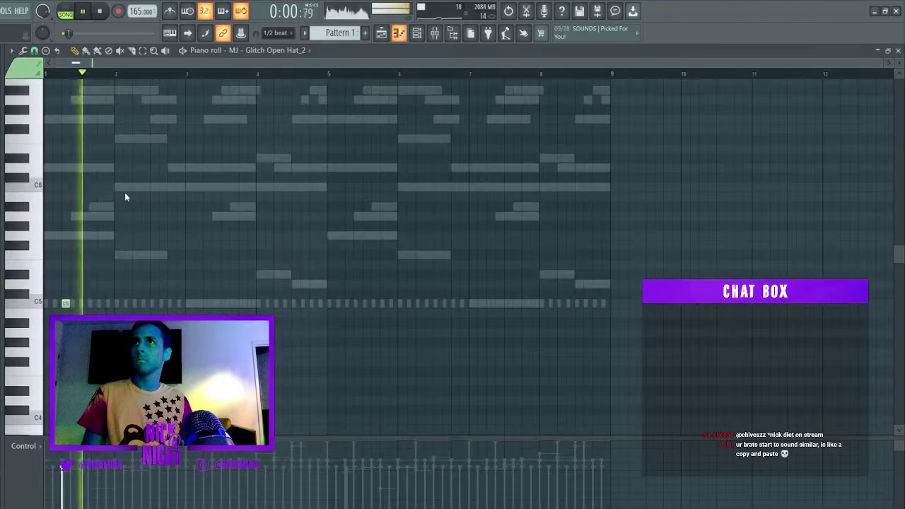
Move the open hat note to the fourth beat of bar 1, replaying the beat to test its timing.
{"action": "key", "text": "space"}
{"action": "key", "text": "space"}
{"action": "key", "text": "space"}
{"action": "key", "text": "space"}
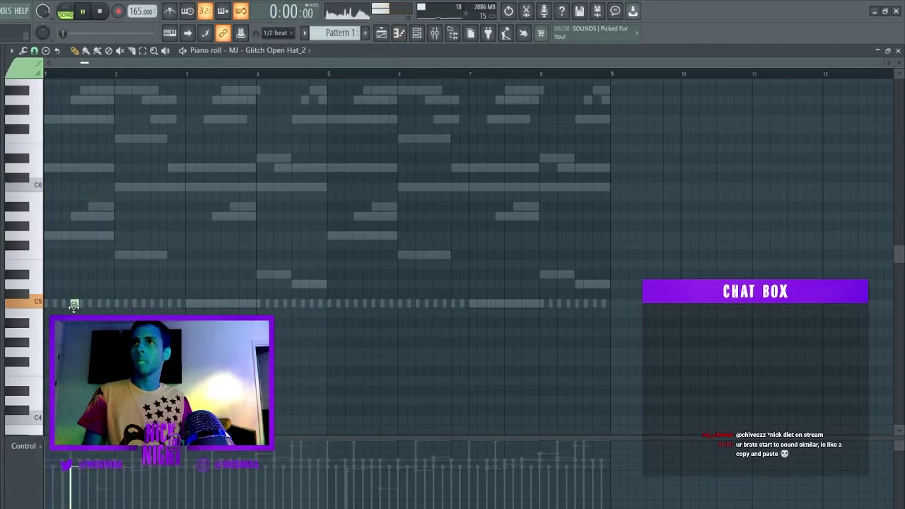
{"action": "key", "text": "space"}
{"action": "key", "text": "space"}
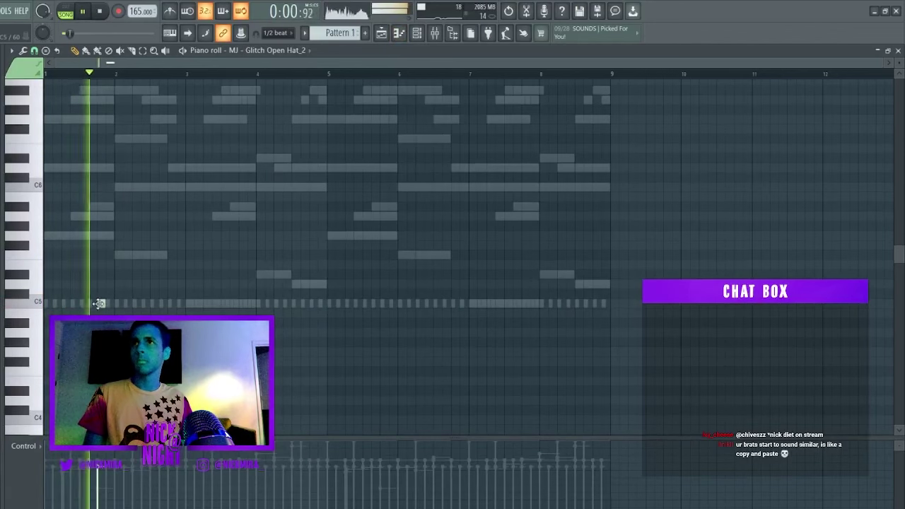
{"action": "key", "text": "space"}
{"action": "key", "text": "space"}
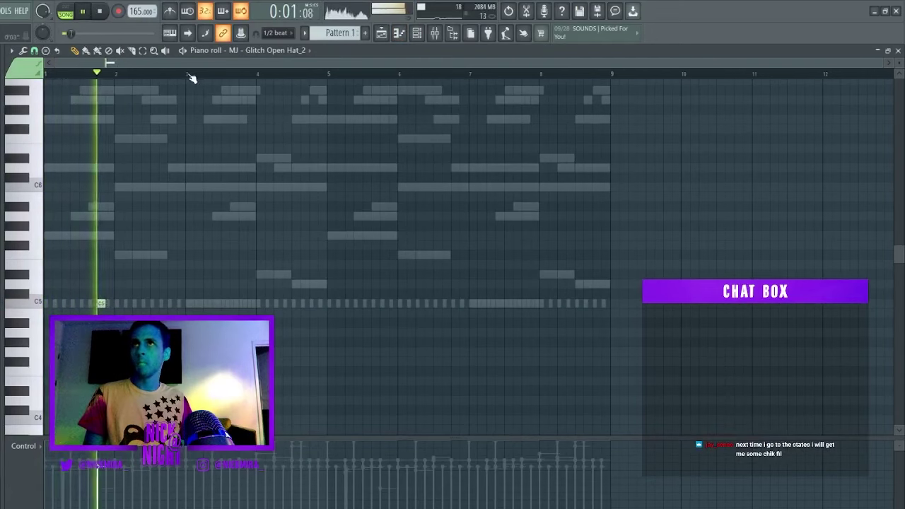
Select bars 1 to 4 of the open hat part and duplicate them into bars 5 to 8.
{"action": "left_click_drag", "start_coordinate": [188, 75], "coordinate": [58, 75]}
{"action": "right_click", "coordinate": [351, 74]}
{"action": "left_click_drag", "start_coordinate": [45, 75], "coordinate": [332, 75]}
{"action": "key", "text": "ctrl+b"}
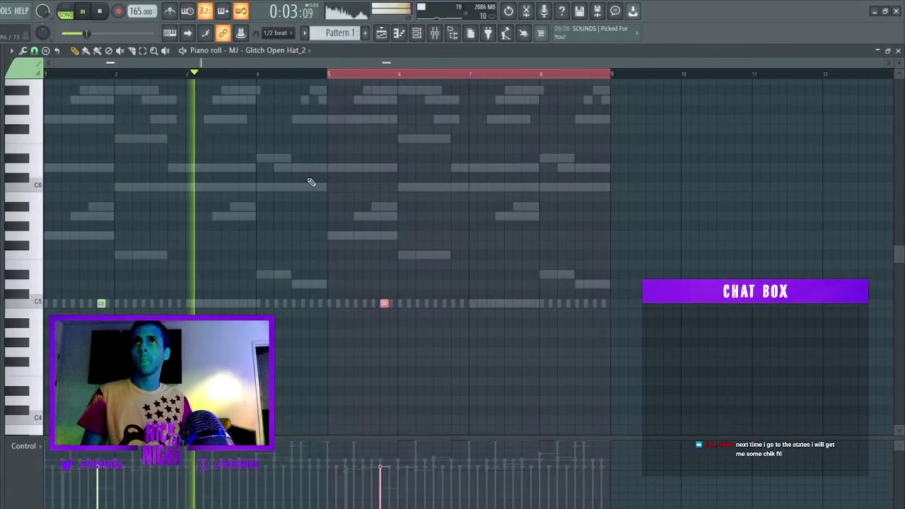
Add a [PBS] Official Trap Clp_2 channel below the open hat and place a clap on the third beat of bars 1 to 8.
{"action": "key", "text": "ctrl+d"}
{"action": "key", "text": "F7"}
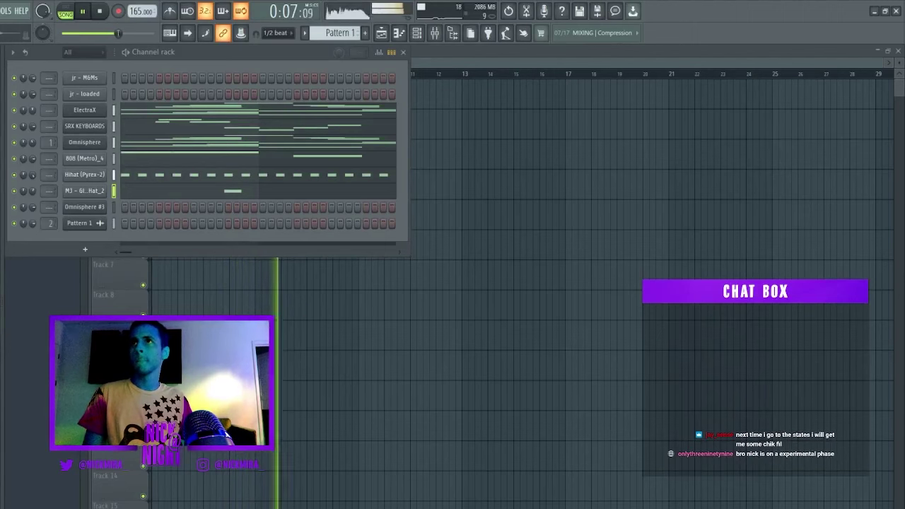
{"action": "left_click_drag", "start_coordinate": [1, 194], "coordinate": [100, 199]}
{"action": "left_click", "coordinate": [194, 207]}
{"action": "key", "text": "F7"}
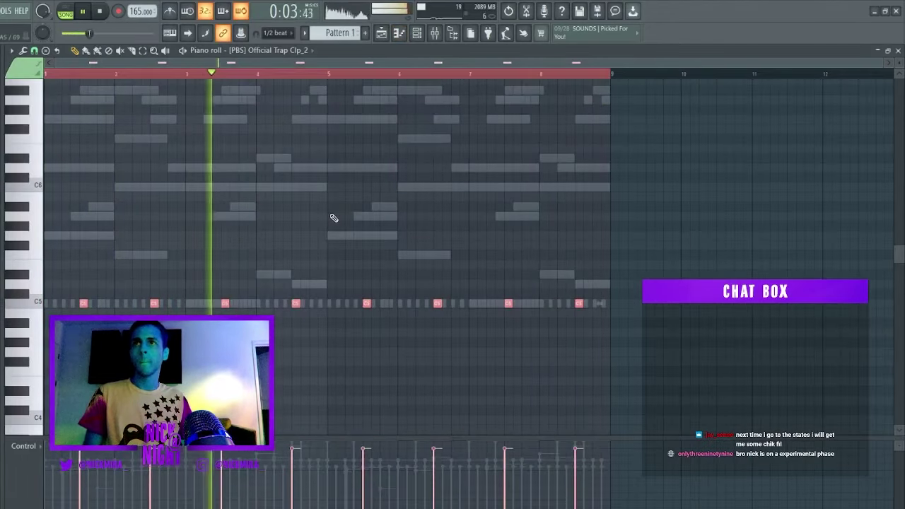
{"action": "key", "text": "F7"}
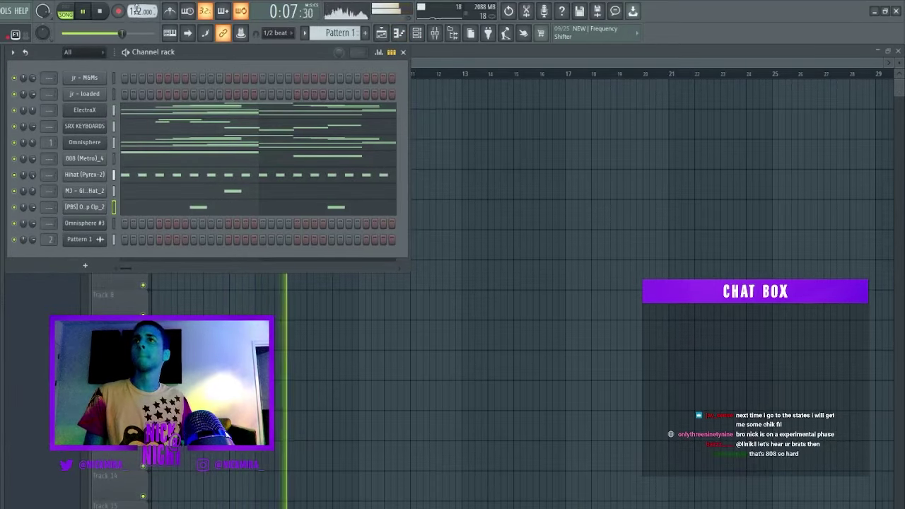
Set the tempo to 169 BPM and route the 808, hi-hat, open hat and clap channels to mixer tracks 3 to 6.
{"action": "scroll", "coordinate": [137, 9], "scroll_direction": "down", "scroll_amount": 5}
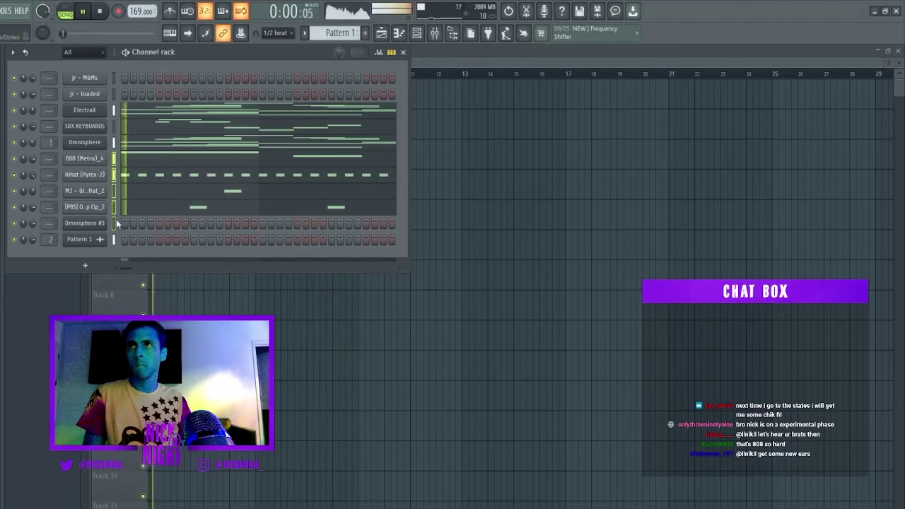
{"action": "key", "text": "F9"}
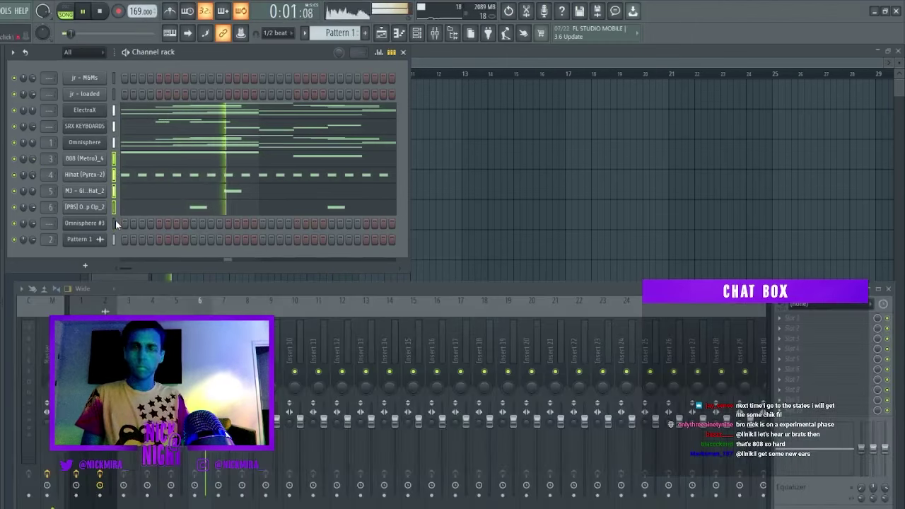
Try a four-hit hi-hat roll at the start of bar 1 with the following hats in bars 1 and 2 lowered two semitones.
{"action": "left_click", "coordinate": [130, 181]}
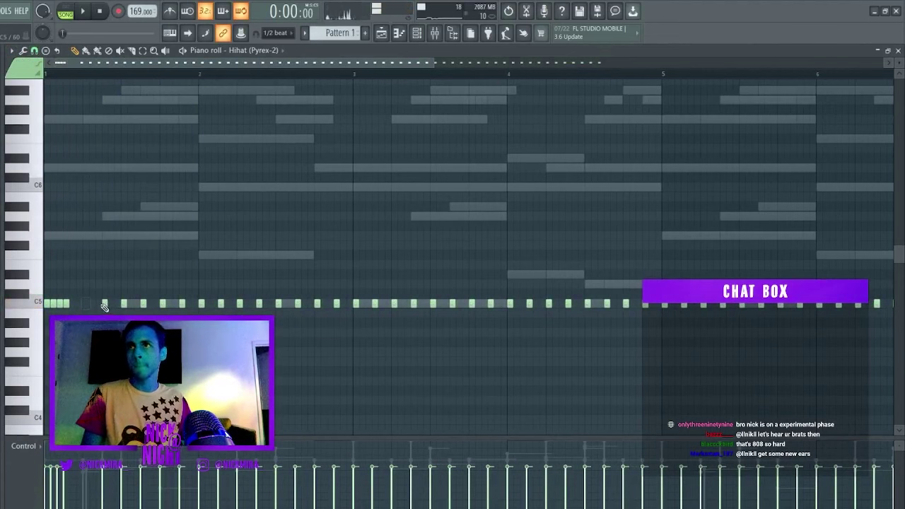
{"action": "key", "text": "space"}
{"action": "left_click_drag", "start_coordinate": [104, 306], "coordinate": [327, 409]}
{"action": "key", "text": "shift+Down"}
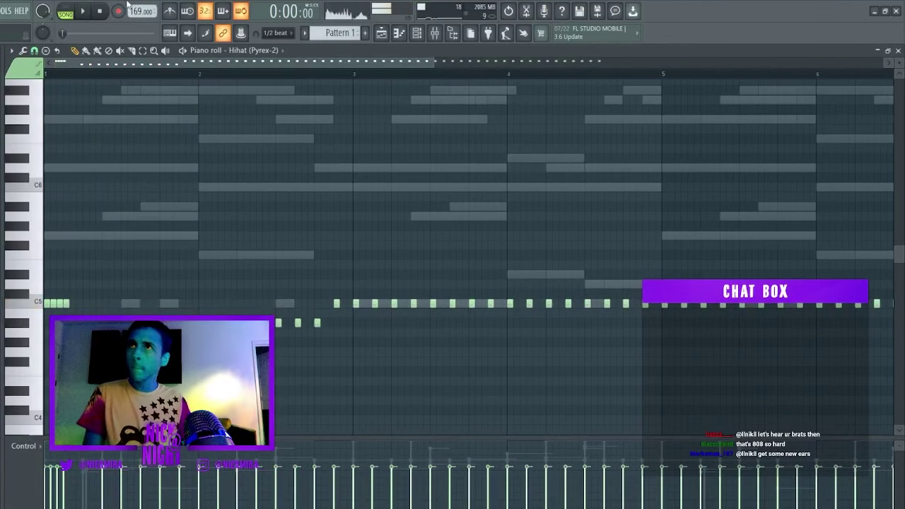
Set the tempo to 171 BPM and replay the start of the beat.
{"action": "left_click_drag", "start_coordinate": [127, 3], "coordinate": [127, 1]}
{"action": "key", "text": "space"}
{"action": "key", "text": "space"}
{"action": "key", "text": "space"}
{"action": "key", "text": "space"}
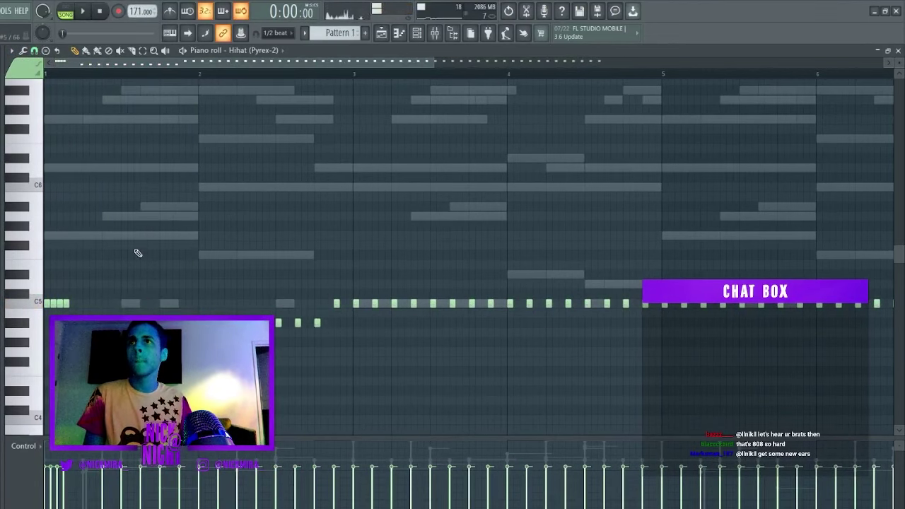
{"action": "key", "text": "space"}
{"action": "key", "text": "space"}
Try all hi-hat notes one semitone higher with a tighter opening roll, and replay the start.
{"action": "key", "text": "shift+Up"}
{"action": "key", "text": "space"}
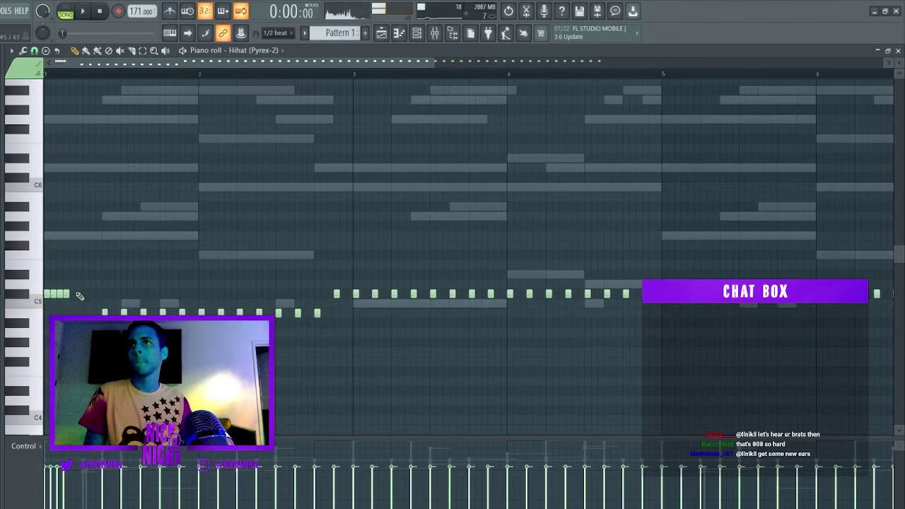
{"action": "key", "text": "space"}
{"action": "key", "text": "space"}
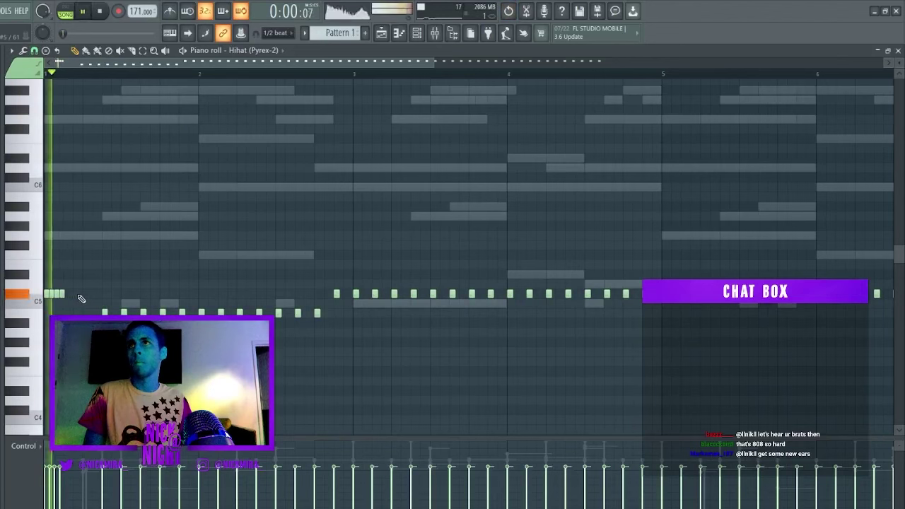
Try moving all hi-hat notes one semitone down and adding a hit after the opening roll, replaying the start.
{"action": "mouse_move", "coordinate": [104, 312]}
{"action": "left_mouse_down"}
{"action": "mouse_move", "coordinate": [105, 294]}
{"action": "mouse_move", "coordinate": [105, 303]}
{"action": "left_mouse_up"}
{"action": "key", "text": "ctrl+a"}
{"action": "key", "text": "shift+Down"}
{"action": "key", "text": "space"}
{"action": "key", "text": "space"}
{"action": "key", "text": "ctrl+d"}
{"action": "key", "text": "space"}
{"action": "key", "text": "space"}
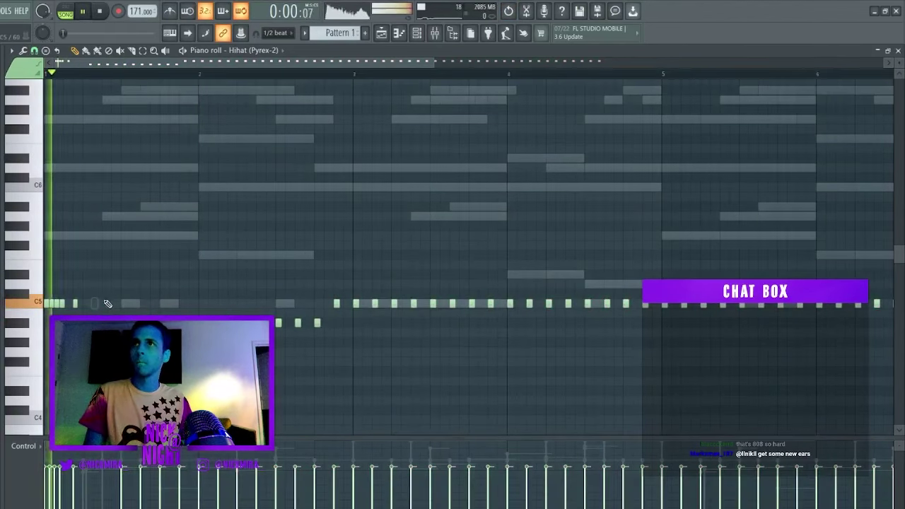
Raise the lowered hats in bars 1 and 2 by two semitones to C5 and replay the pattern.
{"action": "key", "text": "space"}
{"action": "key", "text": "space"}
{"action": "key", "text": "shift+Up"}
{"action": "key", "text": "shift+Up"}
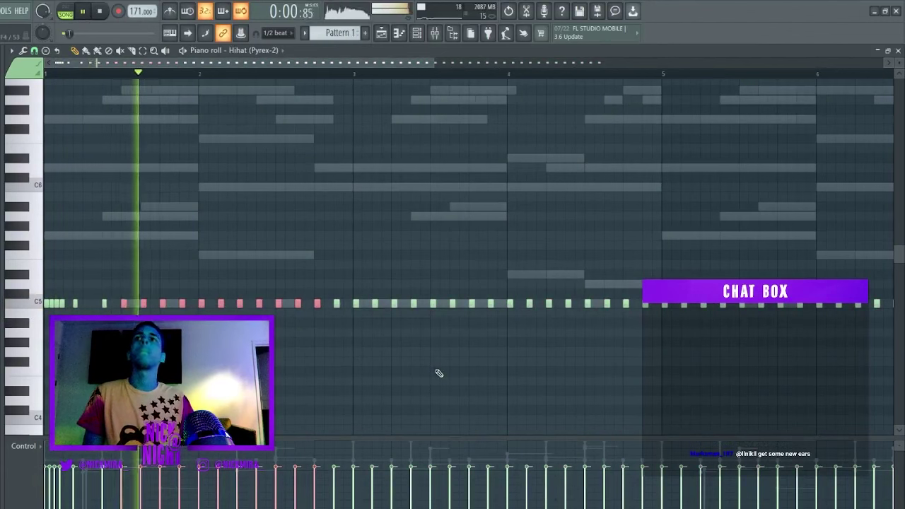
{"action": "key", "text": "space"}
{"action": "key", "text": "ctrl+d"}
{"action": "key", "text": "space"}
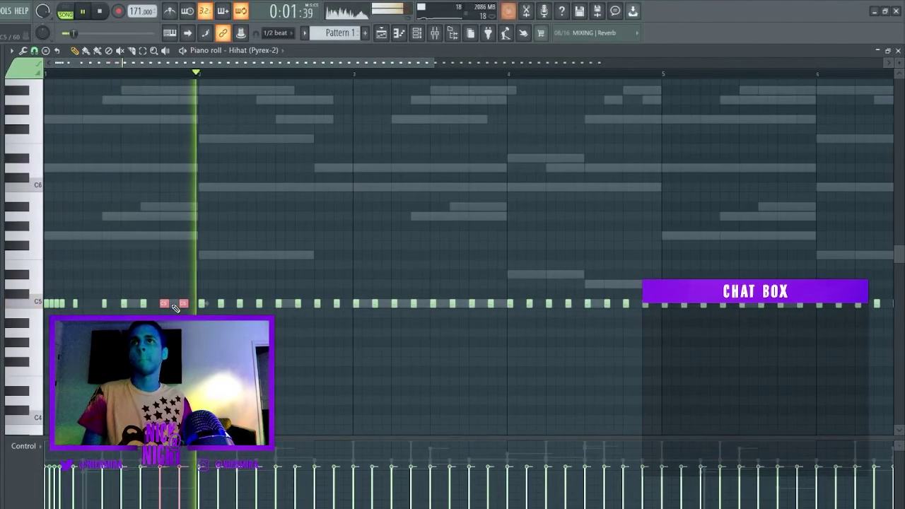
Add a hi-hat between the last two hats of bar 1 and test the groove without the hit following the opening roll.
{"action": "left_click", "coordinate": [173, 304]}
{"action": "right_click", "coordinate": [75, 304]}
{"action": "key", "text": "space"}
{"action": "key", "text": "space"}
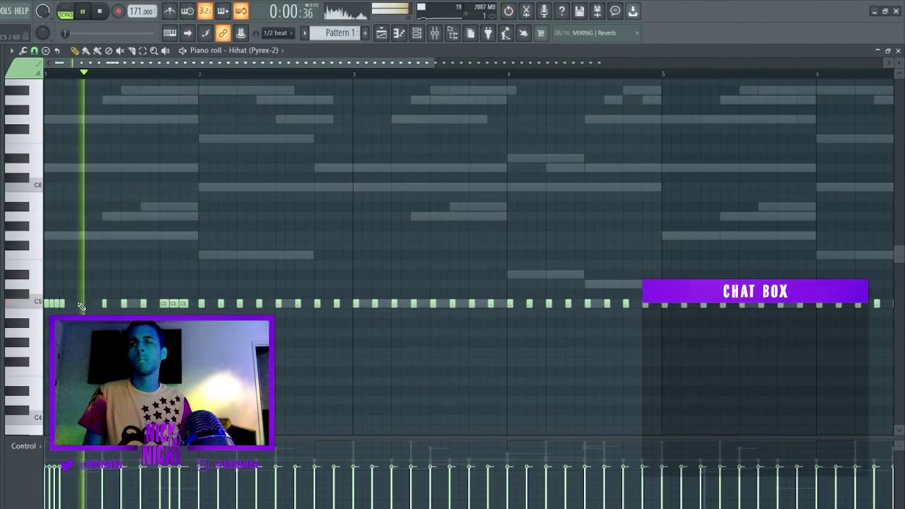
{"action": "key", "text": "space"}
{"action": "key", "text": "space"}
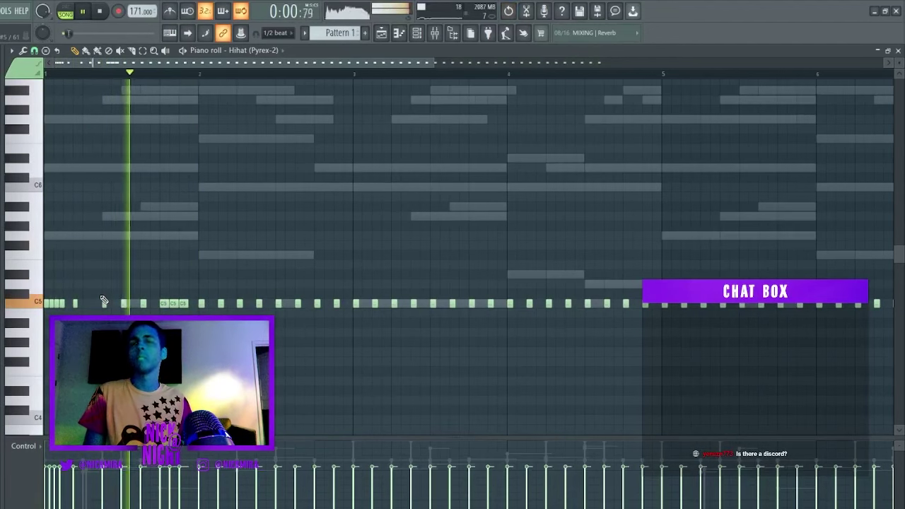
Try extending the hi-hat notes to close all gaps, select those in bars 5 to 8, and undo the recent changes.
{"action": "key", "text": "ctrl+l"}
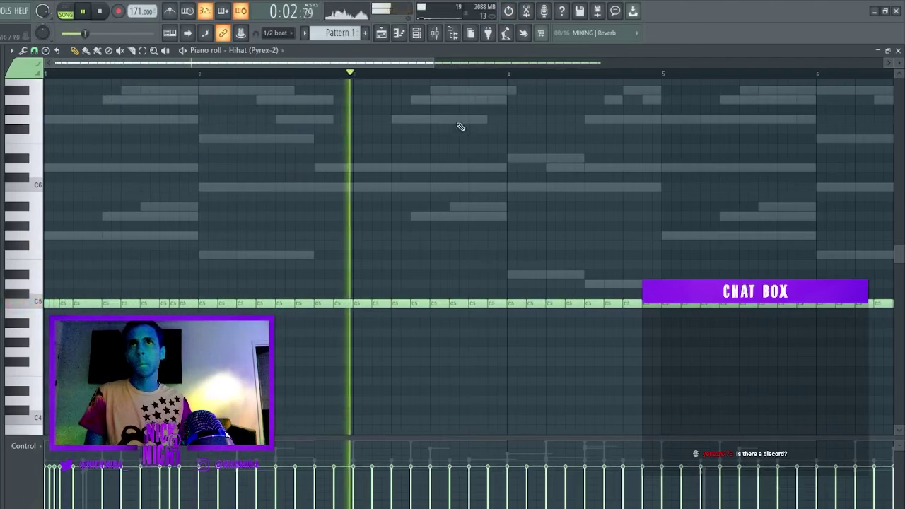
{"action": "scroll", "coordinate": [473, 73], "scroll_direction": "right", "scroll_amount": 3}
{"action": "left_click_drag", "start_coordinate": [249, 302], "coordinate": [813, 433]}
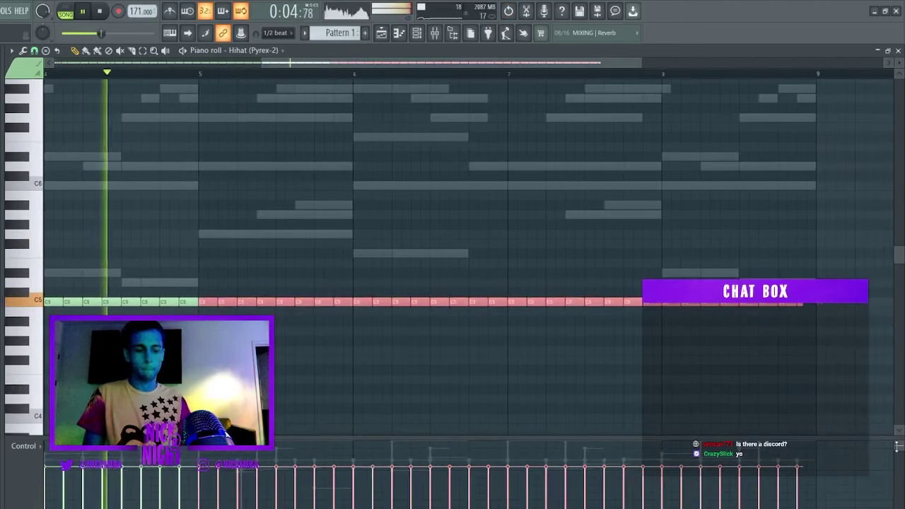
{"action": "key", "text": "ctrl+alt+z"}
{"action": "key", "text": "ctrl+alt+z"}
{"action": "key", "text": "ctrl+alt+z"}
Replace the Hihat (Pyrex-2) notes in the channel rack with a plain pattern on every second step.
{"action": "key", "text": "F7"}
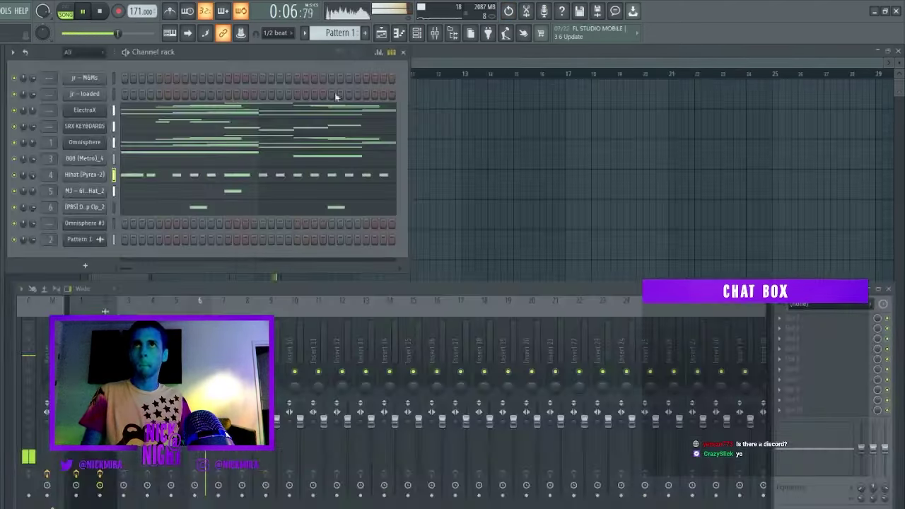
{"action": "key", "text": "ctrl+x"}
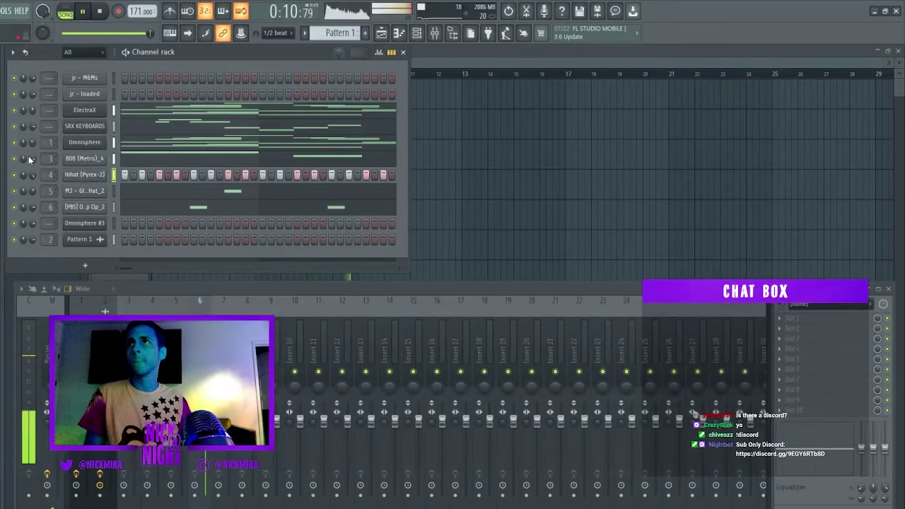
Split Pattern 1 by channel and lay out the seven resulting patterns on playlist tracks 2 to 8 across bars 1 to 8.
{"action": "key", "text": "F5"}
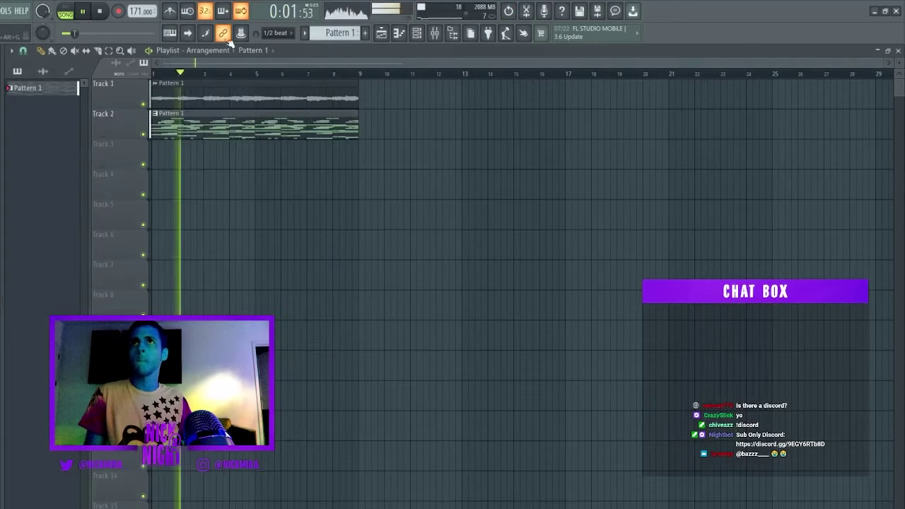
{"action": "left_click", "coordinate": [373, 208]}
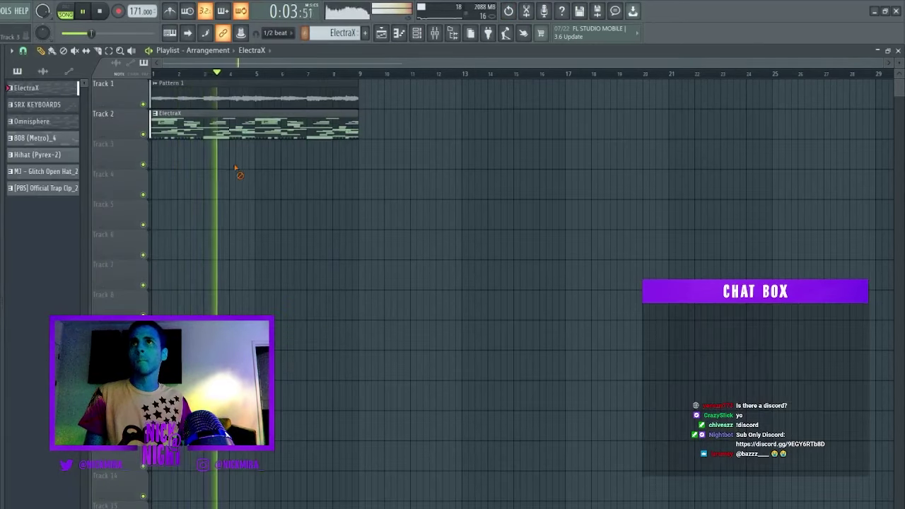
{"action": "right_click", "coordinate": [164, 130]}
{"action": "left_click", "coordinate": [49, 188], "text": "shift"}
{"action": "left_click_drag", "start_coordinate": [41, 151], "coordinate": [167, 132]}
{"action": "left_click_drag", "start_coordinate": [278, 276], "coordinate": [353, 276]}
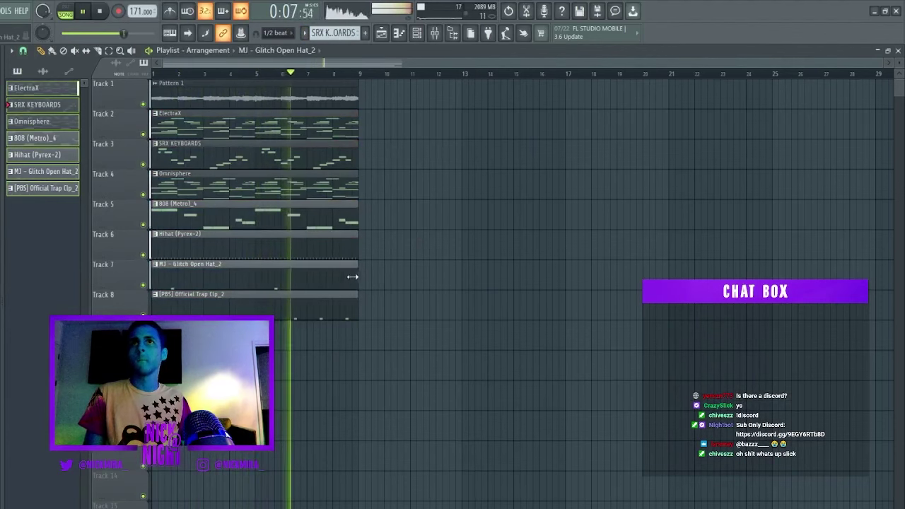
Duplicate the Pattern 1 audio clip on track 1 into bars 9 to 16 and make the copy unique.
{"action": "left_click_drag", "start_coordinate": [438, 92], "coordinate": [357, 98]}
{"action": "key", "text": "ctrl+b"}
{"action": "left_click", "coordinate": [363, 84]}
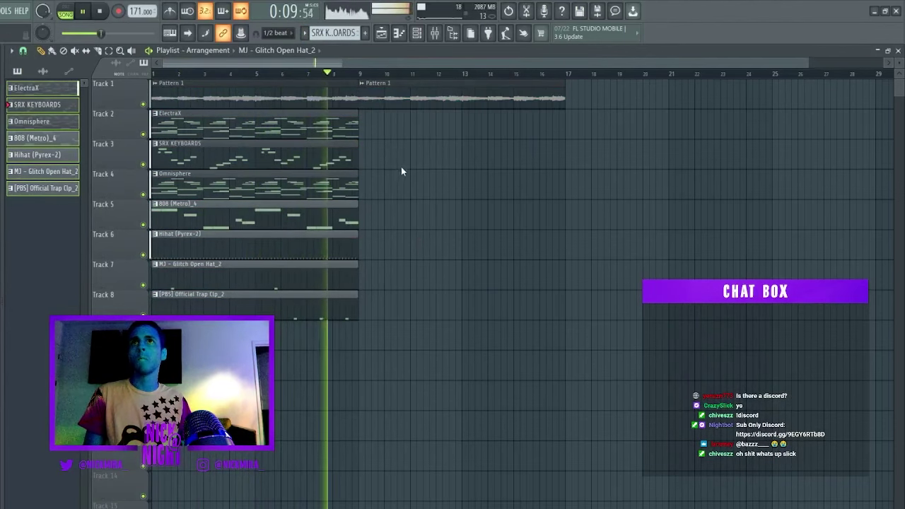
{"action": "left_click", "coordinate": [400, 166]}
{"action": "double_click", "coordinate": [418, 92]}
{"action": "left_click", "coordinate": [336, 128]}
Duplicate the pattern clips on tracks 2 to 8 into bars 9 to 16.
{"action": "left_click_drag", "start_coordinate": [386, 110], "coordinate": [307, 300]}
{"action": "key", "text": "ctrl+b"}
{"action": "key", "text": "ctrl+d"}
{"action": "left_click_drag", "start_coordinate": [153, 74], "coordinate": [565, 74]}
{"action": "left_click_drag", "start_coordinate": [535, 366], "coordinate": [535, 95]}
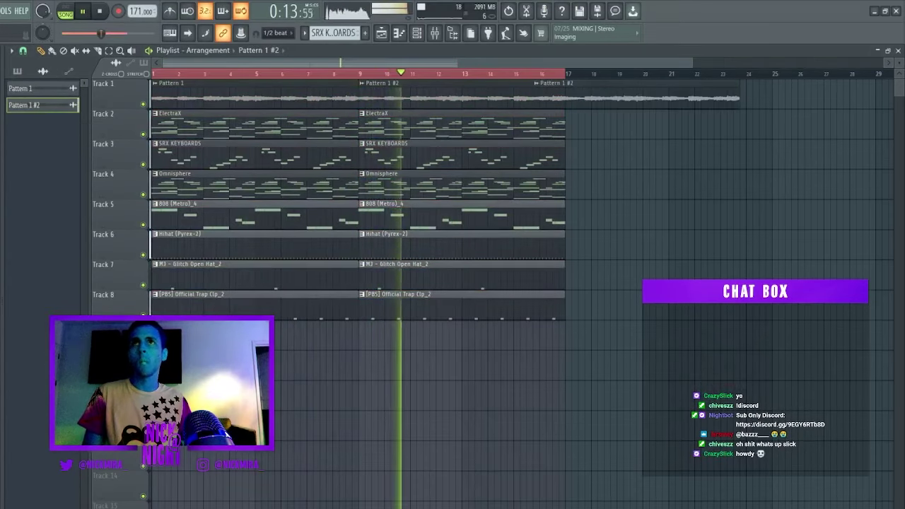
{"action": "key", "text": "ctrl+z"}
{"action": "key", "text": "ctrl+d"}
{"action": "left_click_drag", "start_coordinate": [152, 74], "coordinate": [467, 74]}
{"action": "key", "text": "ctrl+d"}
Select all clips in the playlist and duplicate them into bars 17 to 32.
{"action": "key", "text": "ctrl+a"}
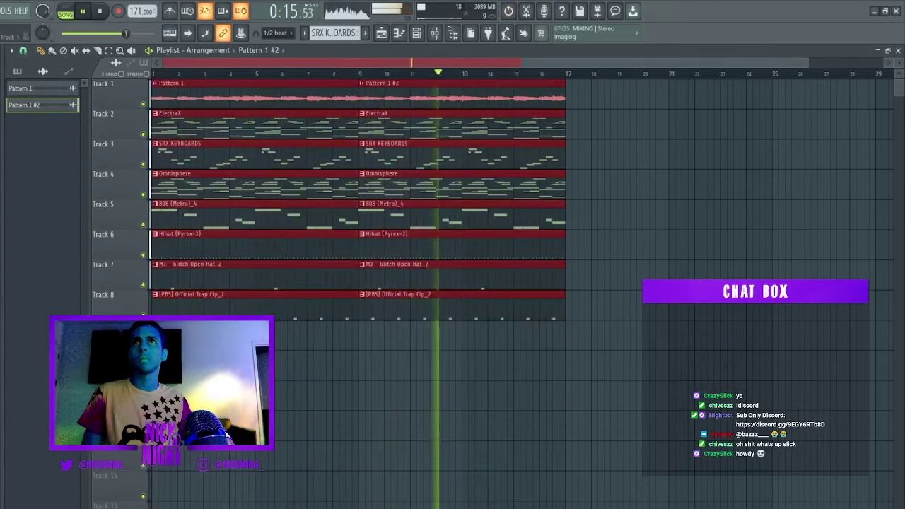
{"action": "key", "text": "ctrl+b"}
{"action": "key", "text": "ctrl+d"}
{"action": "scroll", "coordinate": [458, 77], "scroll_direction": "down", "scroll_amount": 2}
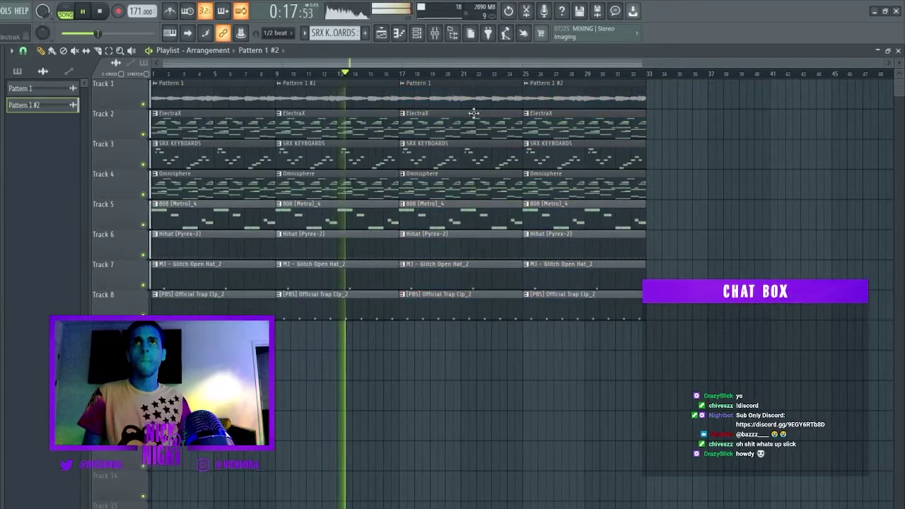
Delete the audio clips from bars 17 to 32 and the SRX KEYBOARDS and ElectraX clips from bars 17 to 24.
{"action": "right_click", "coordinate": [477, 101]}
{"action": "right_click", "coordinate": [558, 101]}
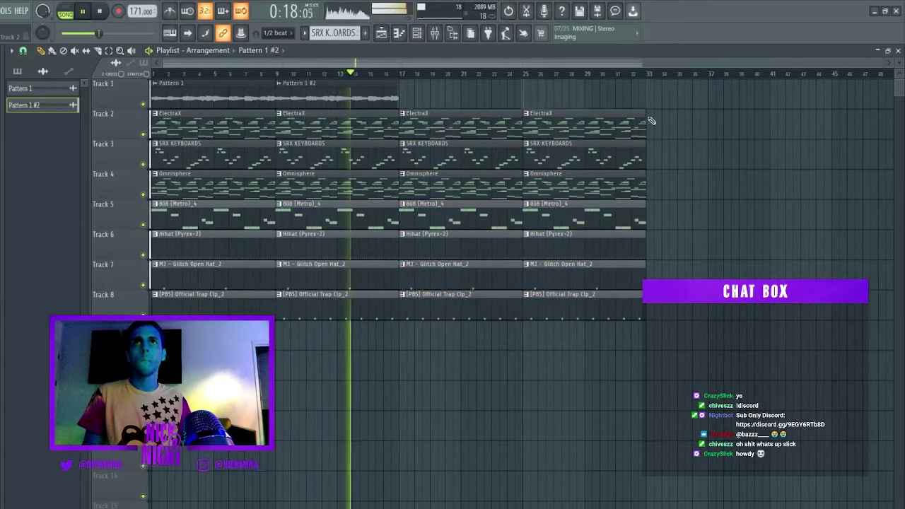
{"action": "right_click", "coordinate": [487, 158]}
{"action": "right_click", "coordinate": [446, 113]}
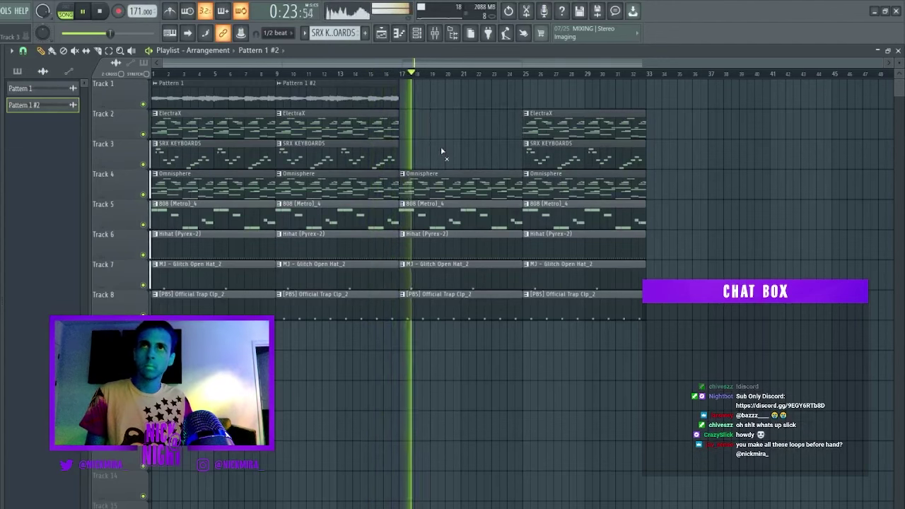
Place an ElectraX clip back on track 2 in bars 17 to 24.
{"action": "left_click", "coordinate": [379, 122]}
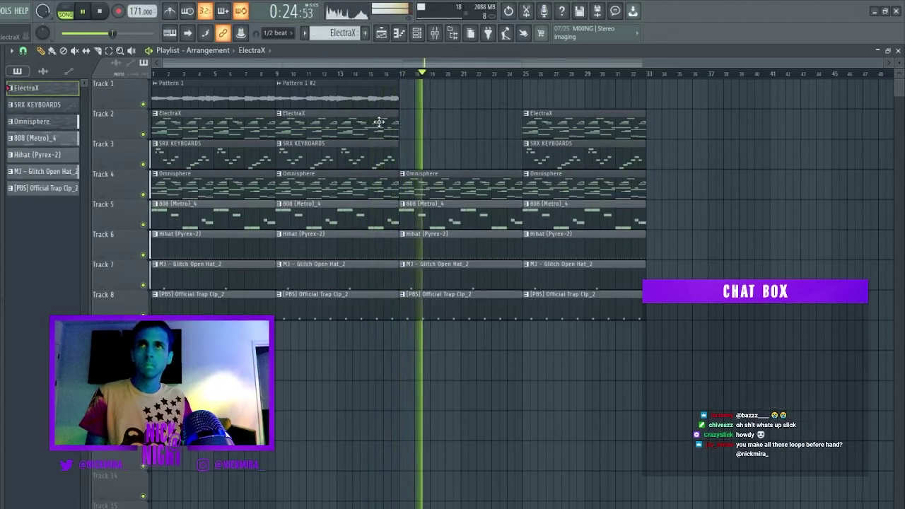
{"action": "left_click", "coordinate": [432, 128]}
{"action": "left_click_drag", "start_coordinate": [426, 133], "coordinate": [393, 125]}
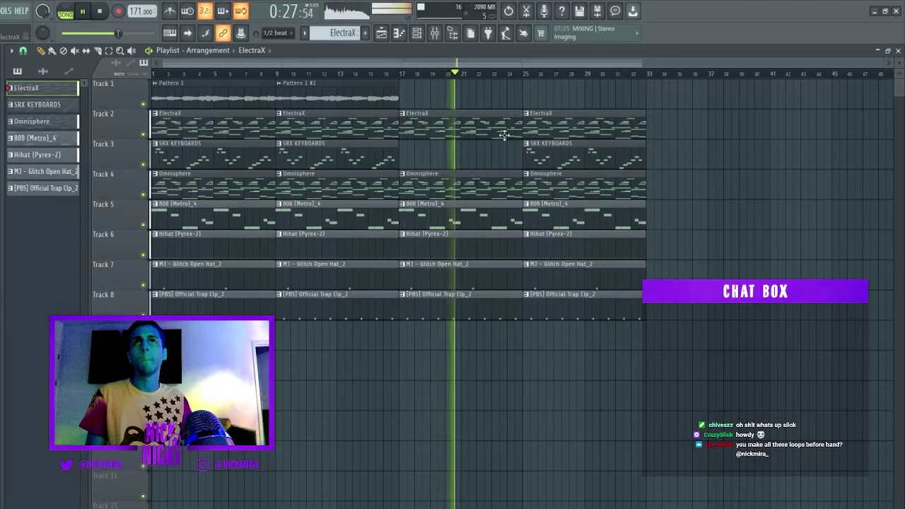
Delete the Omnisphere clip from bars 25 to 32 and duplicate that section's remaining clips into bars 33 to 40.
{"action": "right_click", "coordinate": [572, 173]}
{"action": "left_click_drag", "start_coordinate": [606, 123], "coordinate": [590, 333]}
{"action": "key", "text": "ctrl+b"}
{"action": "left_click", "coordinate": [589, 335], "text": "ctrl"}
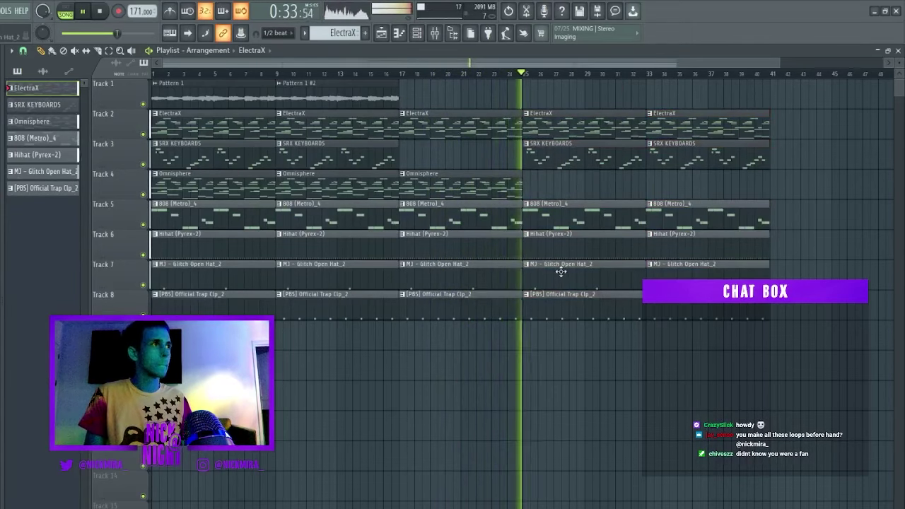
Delete the ElectraX clip from bars 25 to 32 and duplicate the preceding Omnisphere clip into those bars.
{"action": "right_click", "coordinate": [606, 122]}
{"action": "left_click_drag", "start_coordinate": [494, 170], "coordinate": [476, 198]}
{"action": "key", "text": "ctrl+b"}
{"action": "key", "text": "ctrl+d"}
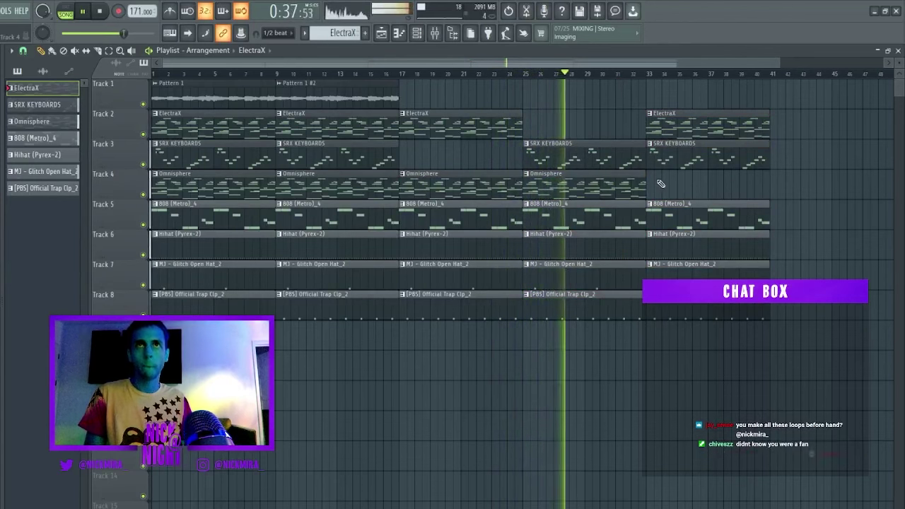
Copy the Pattern 1 audio clip into bars 33 to 40 and delete all pattern clips from those bars.
{"action": "right_click", "coordinate": [683, 125]}
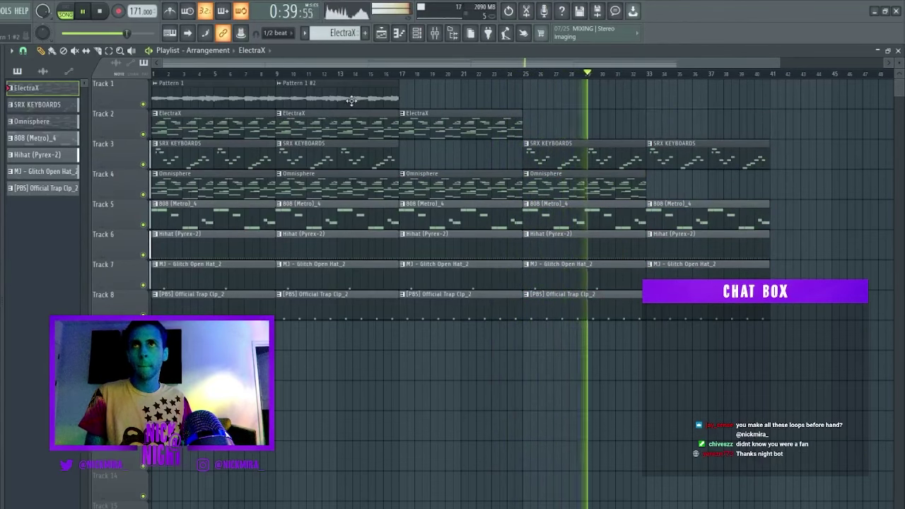
{"action": "left_click_drag", "start_coordinate": [204, 101], "coordinate": [701, 99]}
{"action": "right_click", "coordinate": [678, 154]}
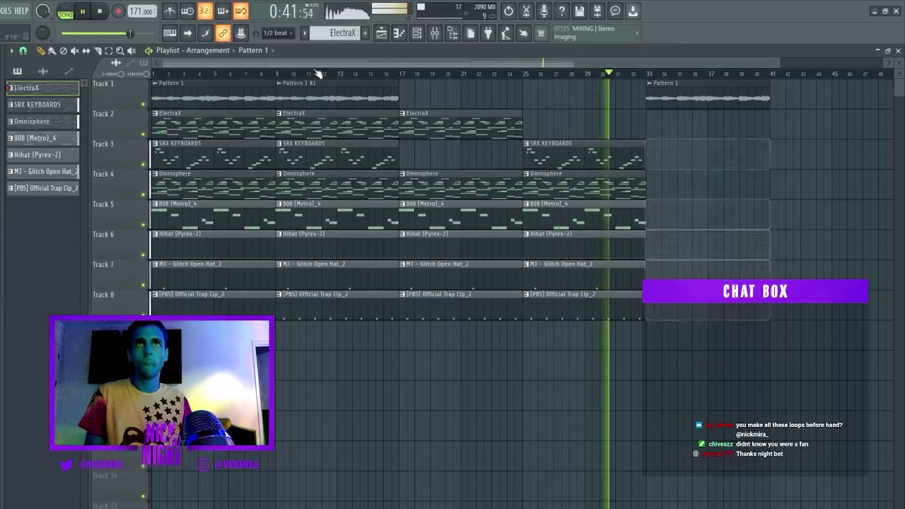
Select all clips and move the whole arrangement eight bars later so it starts at bar 9.
{"action": "key", "text": "ctrl+a"}
{"action": "left_click_drag", "start_coordinate": [216, 126], "coordinate": [344, 129]}
{"action": "key", "text": "ctrl+d"}
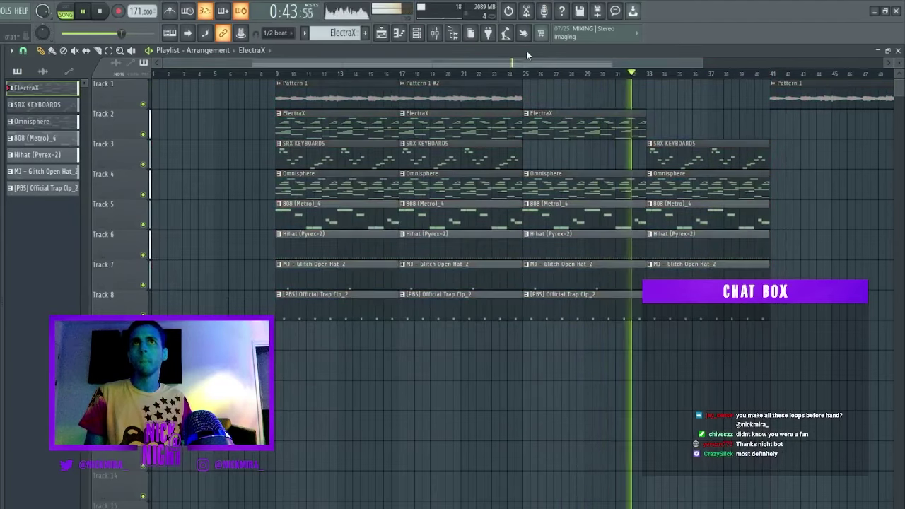
Copy the Omnisphere clip into bars 1 to 8 on Track 4.
{"action": "scroll", "coordinate": [498, 74], "scroll_direction": "down", "scroll_amount": 2}
{"action": "key", "text": "ctrl+a"}
{"action": "key", "text": "ctrl+d"}
{"action": "left_click_drag", "start_coordinate": [299, 186], "coordinate": [121, 177]}
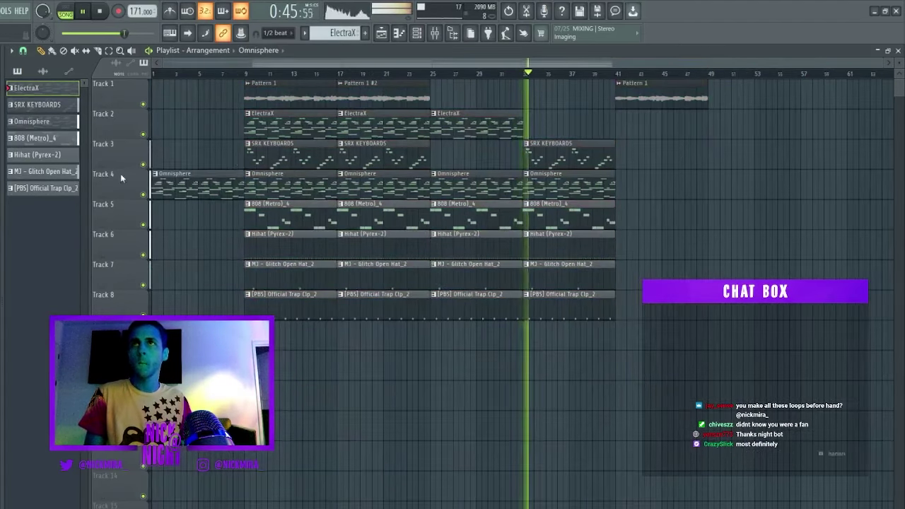
Restart playback, copy the Pattern 1 audio and ElectraX clips into bars 1 to 8, and delete the Omnisphere clip there.
{"action": "key", "text": "space"}
{"action": "key", "text": "space"}
{"action": "left_click_drag", "start_coordinate": [300, 100], "coordinate": [198, 103]}
{"action": "right_click", "coordinate": [202, 184]}
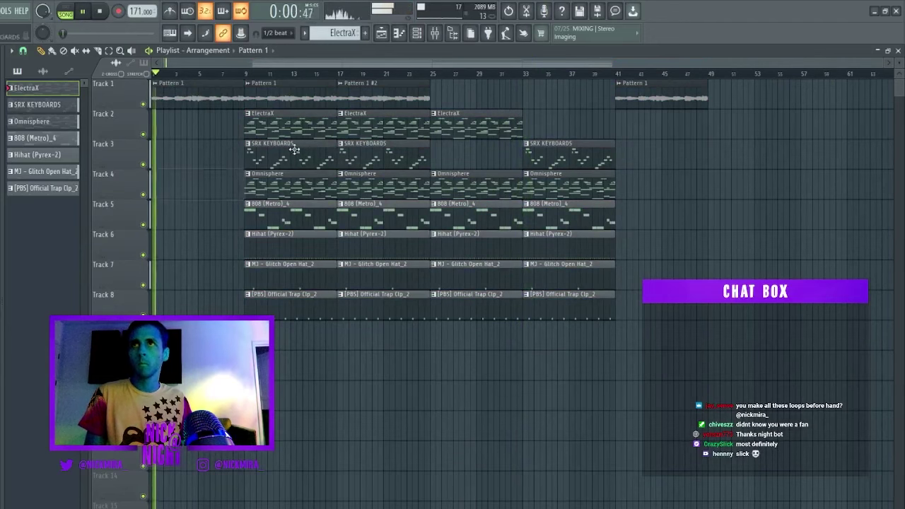
{"action": "left_click_drag", "start_coordinate": [293, 129], "coordinate": [190, 129]}
Move all clips from bar 9 onward eight bars later and duplicate the two clips in bars 1 to 8 into bars 9 to 16.
{"action": "left_click_drag", "start_coordinate": [240, 101], "coordinate": [800, 392]}
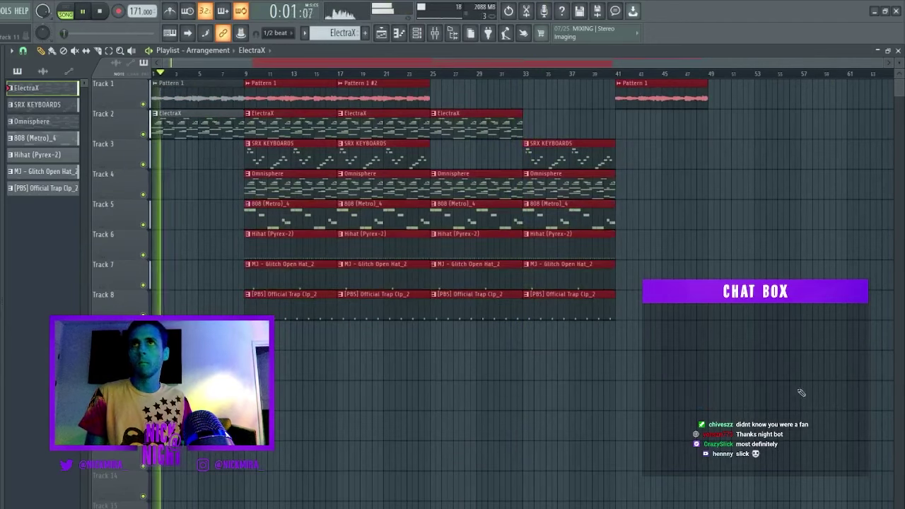
{"action": "left_click_drag", "start_coordinate": [294, 171], "coordinate": [386, 153]}
{"action": "key", "text": "ctrl+d"}
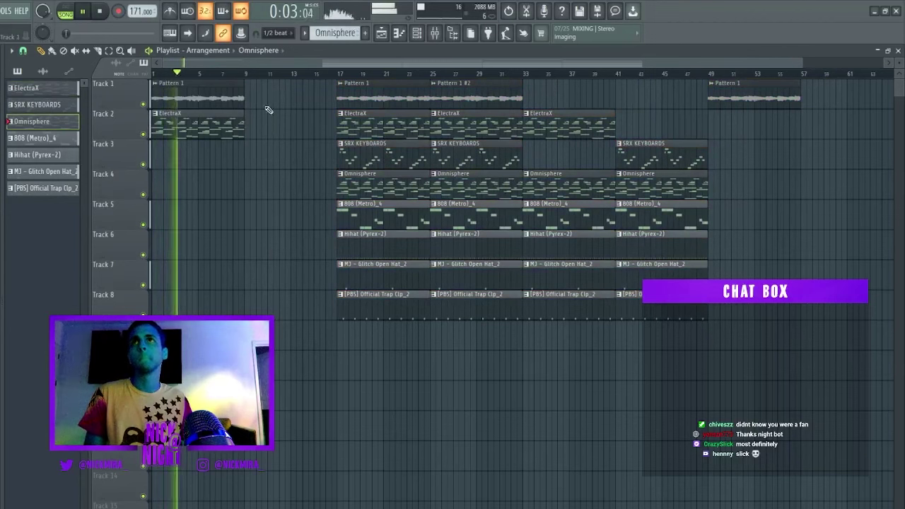
{"action": "left_click_drag", "start_coordinate": [268, 109], "coordinate": [97, 180]}
{"action": "key", "text": "ctrl+b"}
Copy the SRX KEYBOARDS, hi-hat, open hat and clap clips from bar 17 into bars 9 to 16.
{"action": "left_click", "coordinate": [369, 166]}
{"action": "left_click", "coordinate": [394, 277]}
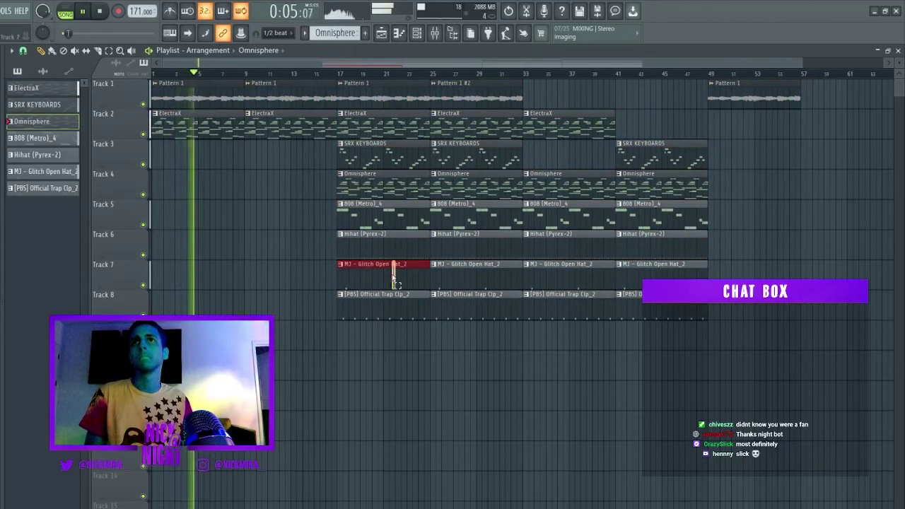
{"action": "mouse_move", "coordinate": [402, 152]}
{"action": "left_mouse_down"}
{"action": "mouse_move", "coordinate": [273, 160]}
{"action": "mouse_move", "coordinate": [281, 160]}
{"action": "left_mouse_up"}
{"action": "key", "text": "ctrl+z"}
{"action": "left_click", "coordinate": [386, 149], "text": "ctrl+shift"}
{"action": "key", "text": "ctrl+d"}
Replace the Pattern 1 audio clip in bars 9 to 16 with a copy of the Pattern 1 #2 clip.
{"action": "right_click", "coordinate": [277, 102]}
{"action": "left_click_drag", "start_coordinate": [453, 98], "coordinate": [260, 101]}
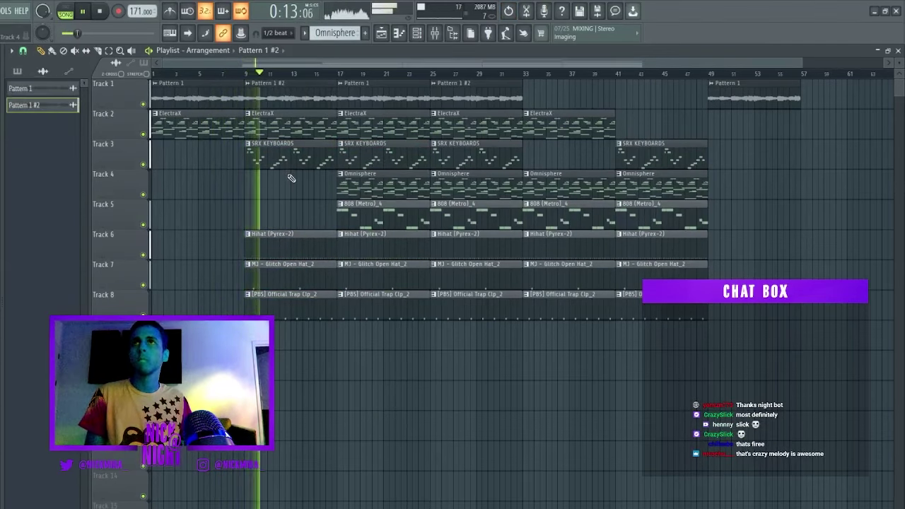
{"action": "double_click", "coordinate": [292, 99]}
{"action": "key", "text": "Escape"}
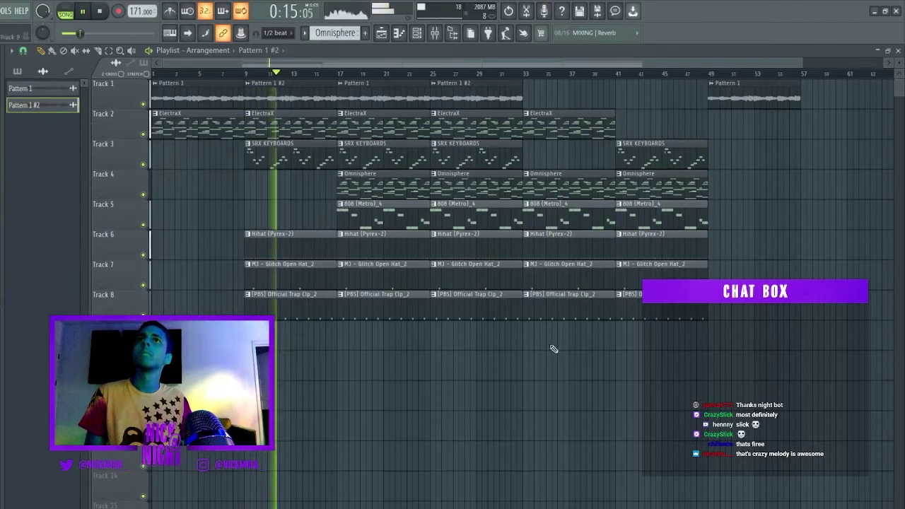
Route the ElectraX and SRX KEYBOARDS channels to mixer tracks 7 and 8.
{"action": "left_click", "coordinate": [434, 33]}
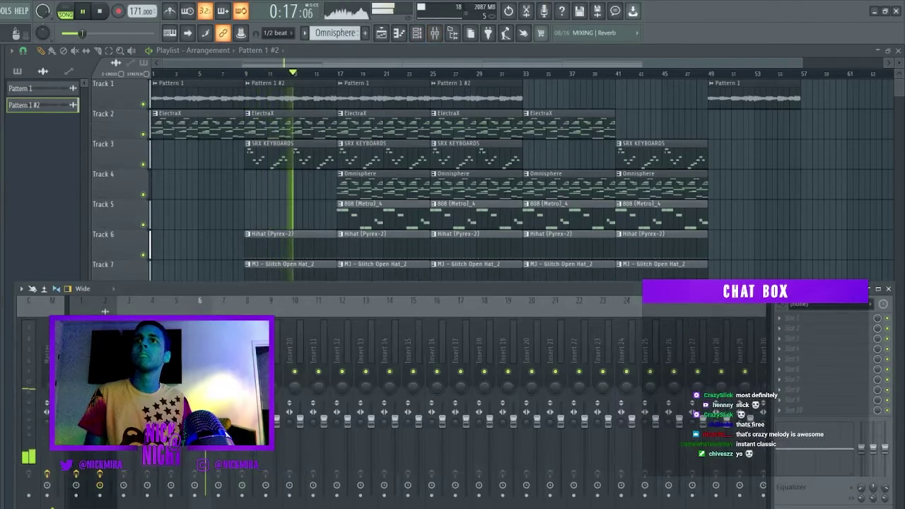
{"action": "left_click", "coordinate": [417, 34]}
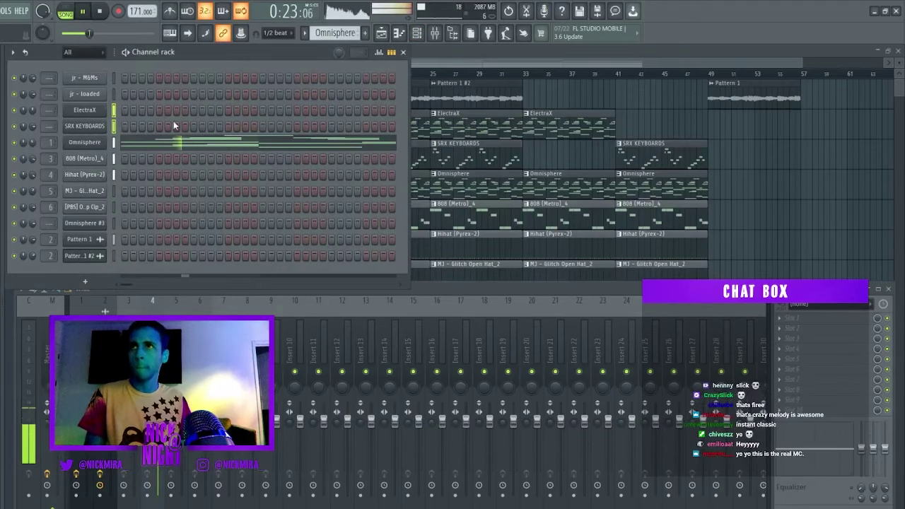
{"action": "key", "text": "ctrl+l"}
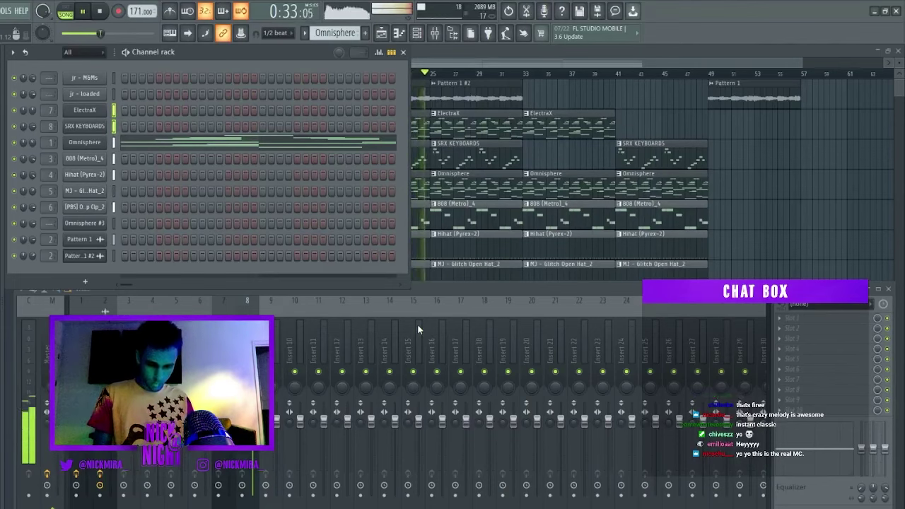
{"action": "left_click", "coordinate": [247, 344]}
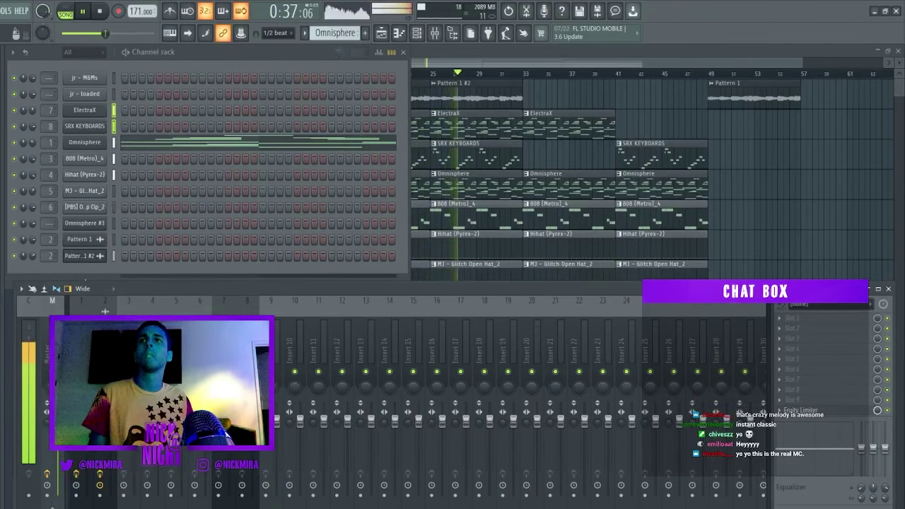
Play back the arrangement from the start and from bar 9 with a mixer track soloed, unsolo it, and inspect the Master's Fruity Limiter.
{"action": "key", "text": "s"}
{"action": "key", "text": "space"}
{"action": "key", "text": "space"}
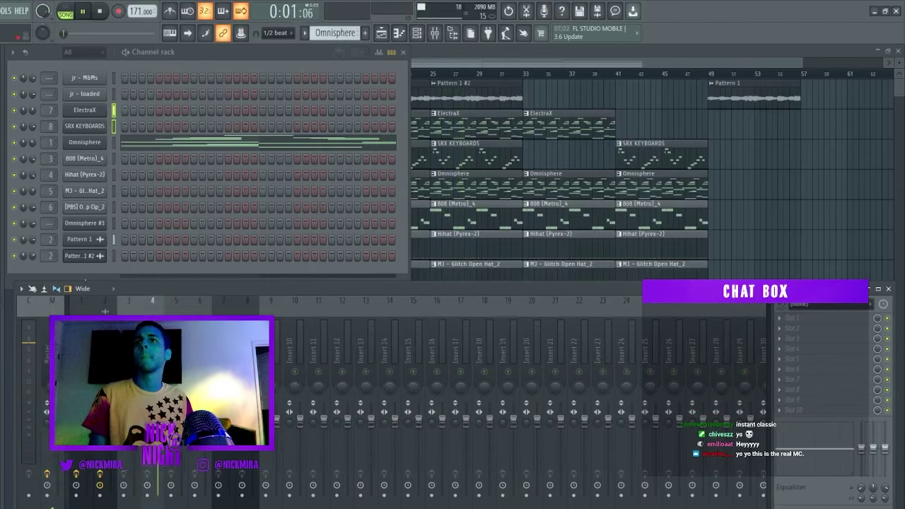
{"action": "left_click", "coordinate": [628, 226]}
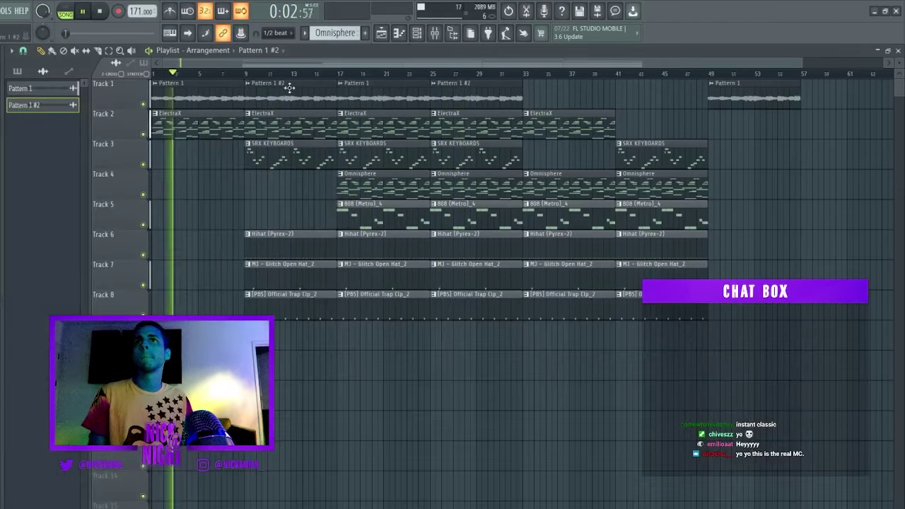
{"action": "left_click", "coordinate": [247, 74]}
{"action": "left_click", "coordinate": [433, 34]}
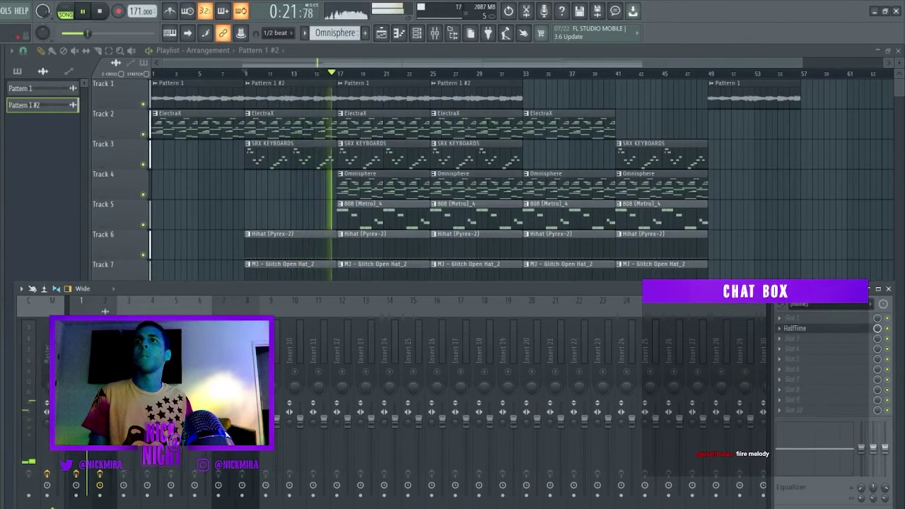
{"action": "right_click", "coordinate": [81, 371]}
{"action": "left_click", "coordinate": [52, 353]}
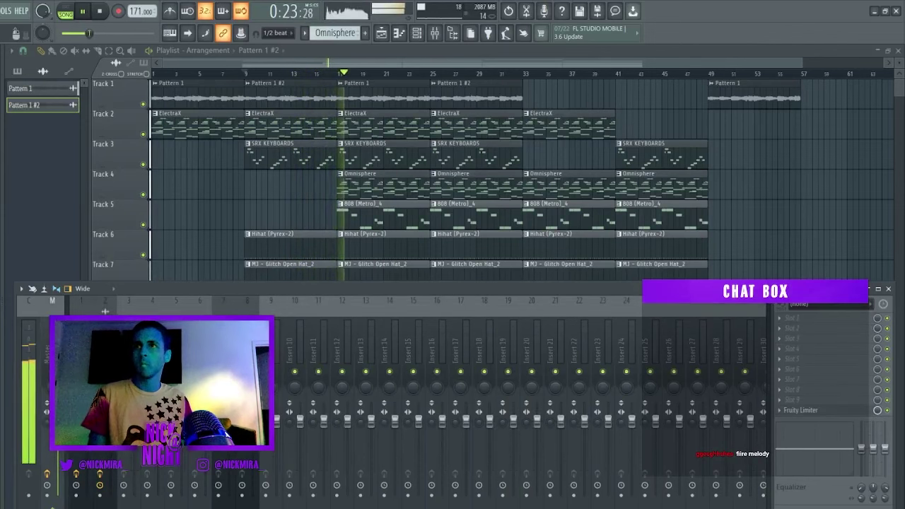
{"action": "left_click", "coordinate": [811, 412]}
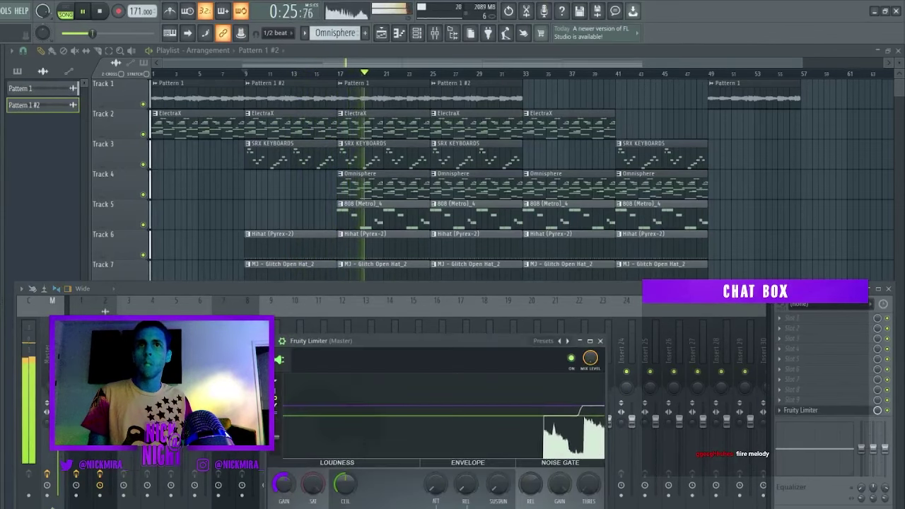
In the 808 pattern, slice the F5 note in bar 2 and the D#5 note in bar 4, and delete bar 4's short D5 note.
{"action": "double_click", "coordinate": [383, 213]}
{"action": "key", "text": "space"}
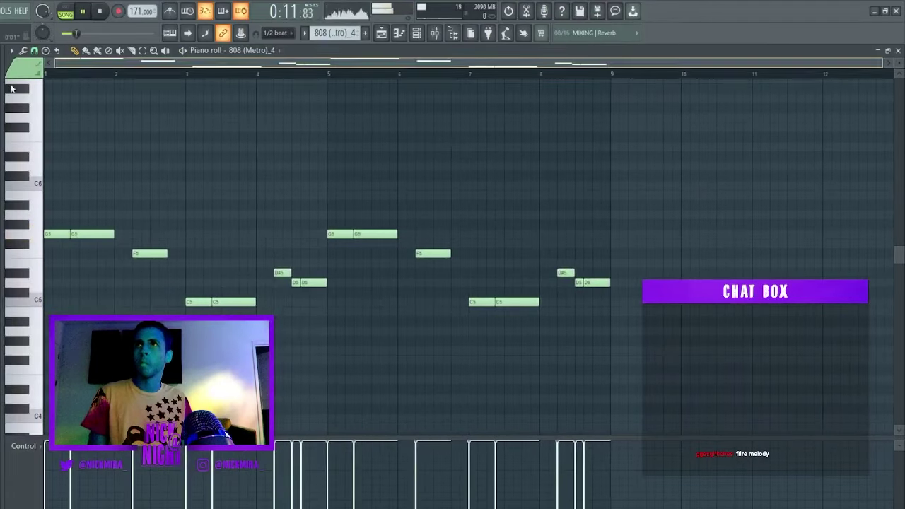
{"action": "key", "text": "space"}
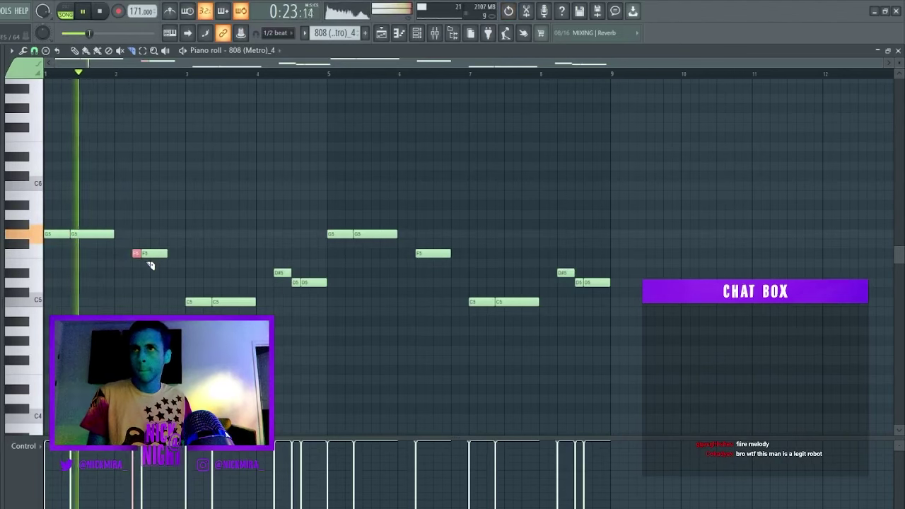
{"action": "right_click", "coordinate": [297, 282]}
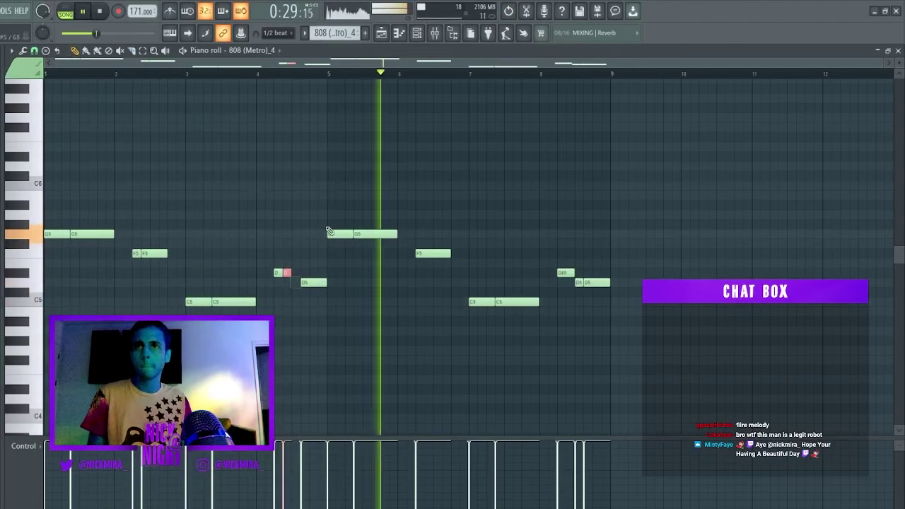
Lengthen the second F5 note in bar 2 of the 808 pattern so it ends at bar 3.
{"action": "left_click", "coordinate": [326, 228], "text": "ctrl"}
{"action": "left_click_drag", "start_coordinate": [215, 220], "coordinate": [136, 276]}
{"action": "key", "text": "ctrl+l"}
{"action": "left_click", "coordinate": [142, 268], "text": "ctrl"}
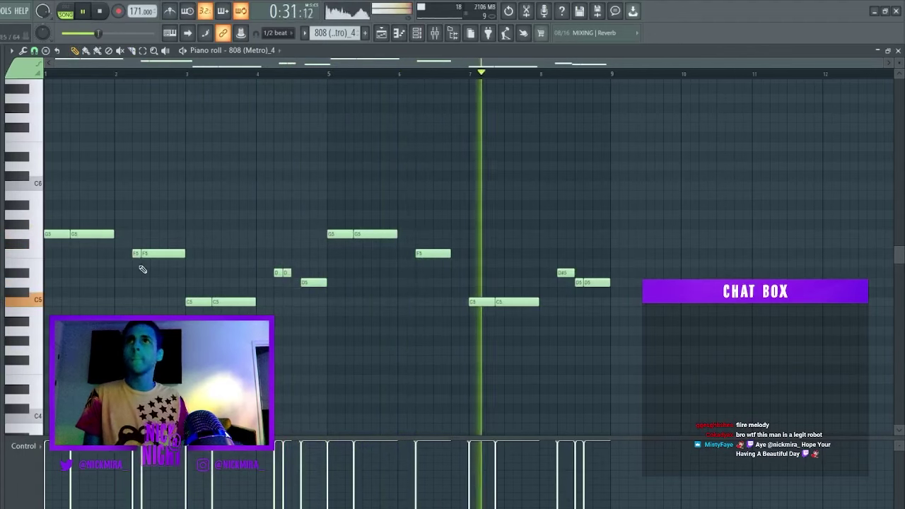
Replace the 808 notes in bars 5 to 8 with a duplicate of the notes in bars 1 to 4.
{"action": "left_click_drag", "start_coordinate": [335, 172], "coordinate": [653, 435]}
{"action": "key", "text": "Delete"}
{"action": "key", "text": "ctrl+b"}
{"action": "left_click", "coordinate": [620, 343], "text": "ctrl"}
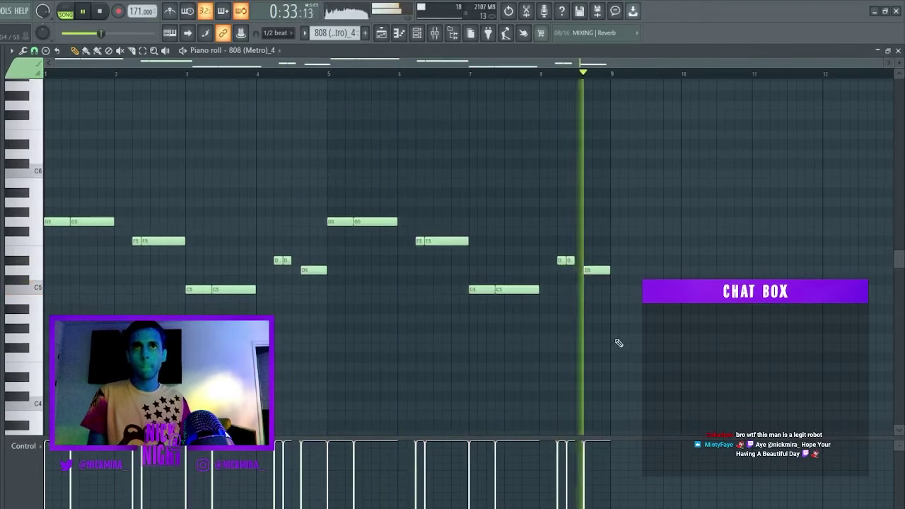
Lengthen the second D#5 note in bar 8 of the 808 pattern until it meets the following D5 note.
{"action": "left_click_drag", "start_coordinate": [581, 247], "coordinate": [498, 284]}
{"action": "key", "text": "ctrl+l"}
{"action": "left_click", "coordinate": [500, 284], "text": "ctrl"}
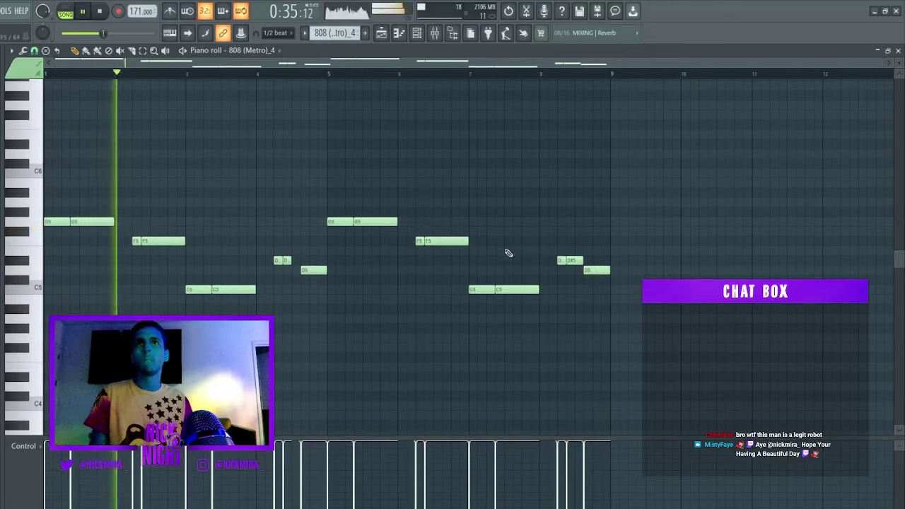
Load the Effectrix plugin into the first effect slot of mixer track 4 for the Hihat (Pyrex-2) channel.
{"action": "key", "text": "F7"}
{"action": "key", "text": "F6"}
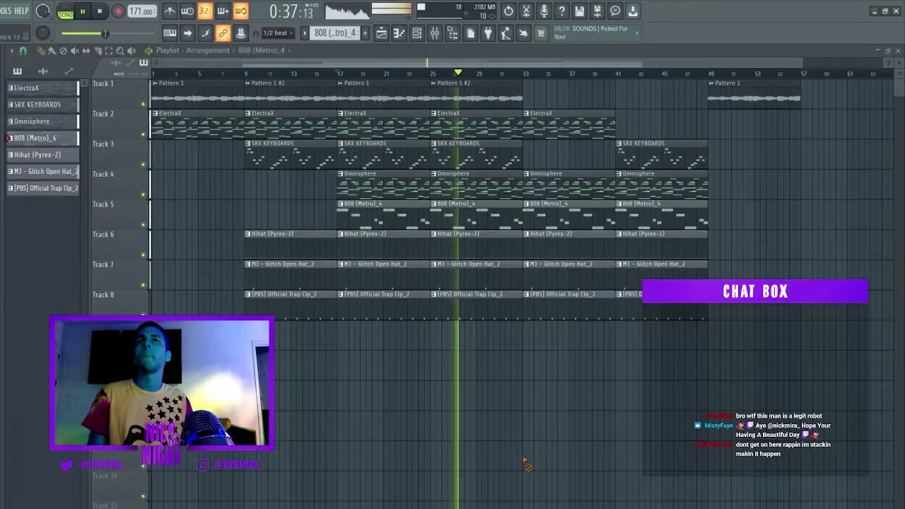
{"action": "left_click", "coordinate": [38, 156]}
{"action": "key", "text": "F6"}
{"action": "key", "text": "F6"}
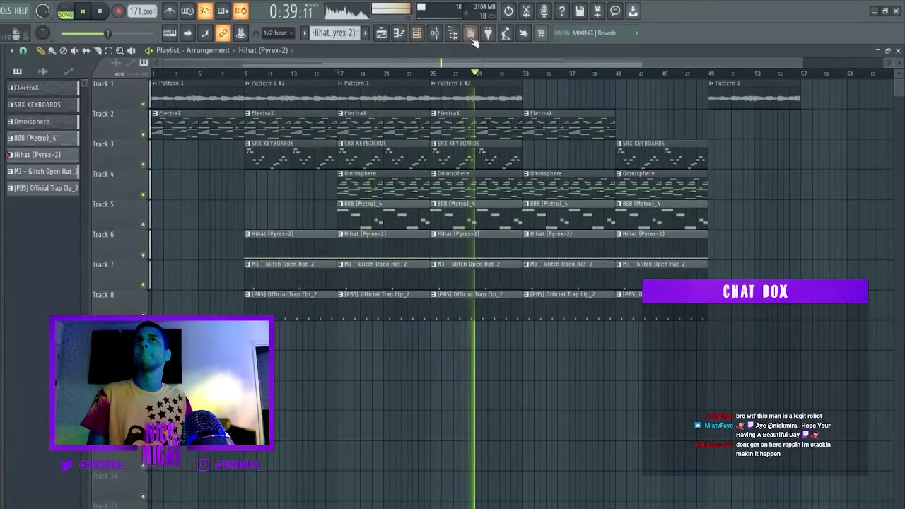
{"action": "key", "text": "F6"}
{"action": "left_click", "coordinate": [100, 180]}
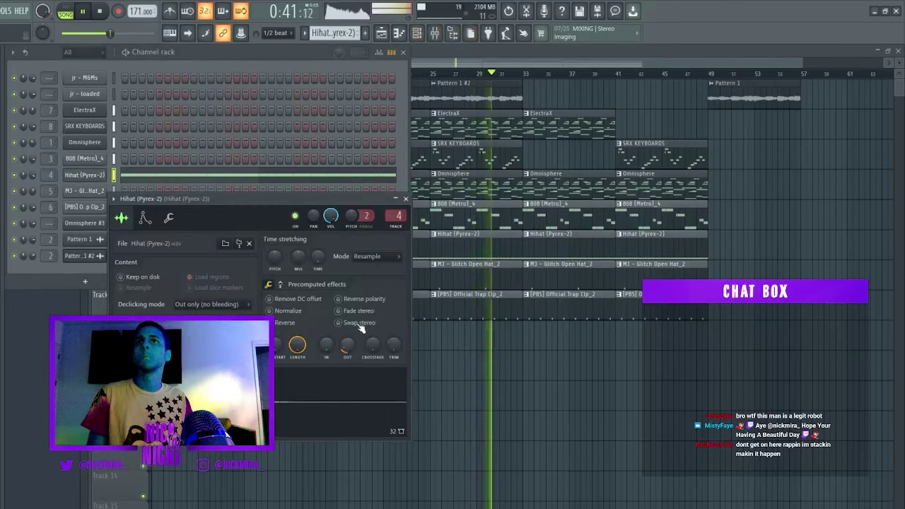
{"action": "left_click", "coordinate": [434, 33]}
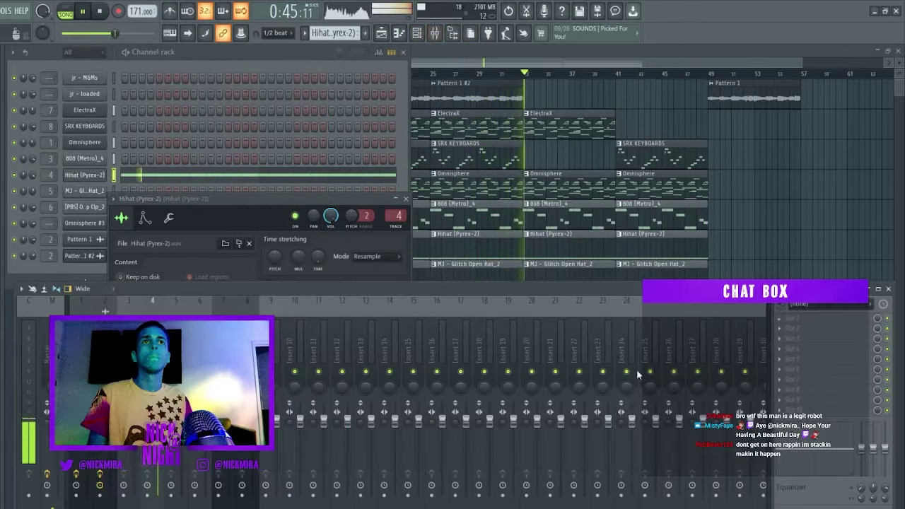
{"action": "left_click", "coordinate": [455, 195]}
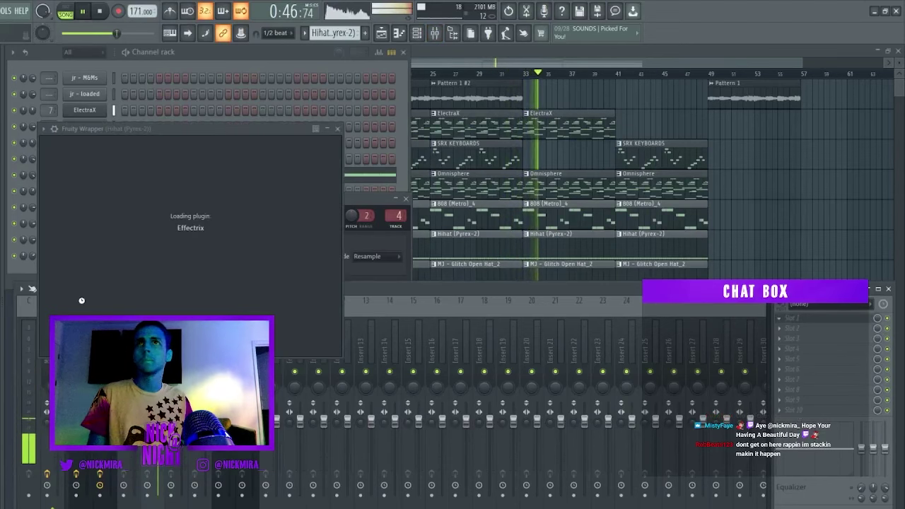
In Effectrix, place a LOOP block on steps 29 to 32 and a REVERSE block on steps 21 to 24.
{"action": "left_click", "coordinate": [371, 201]}
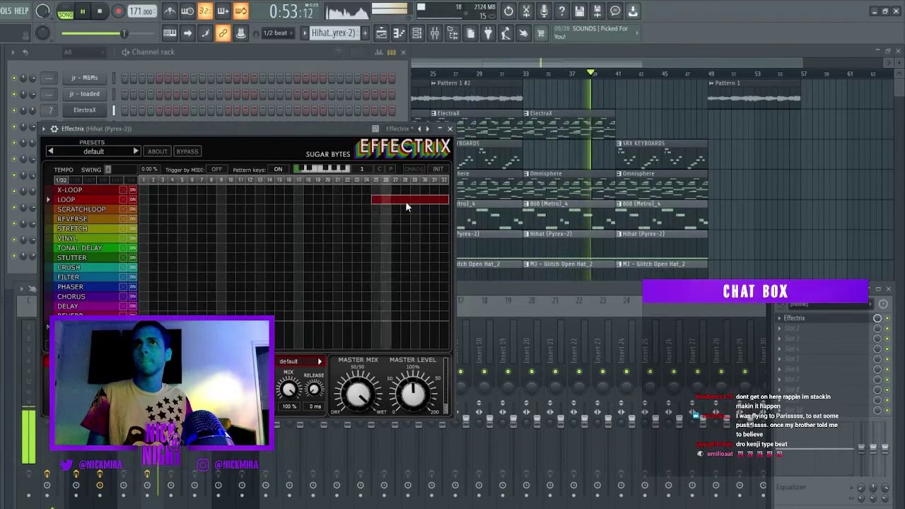
{"action": "left_click_drag", "start_coordinate": [373, 201], "coordinate": [412, 201]}
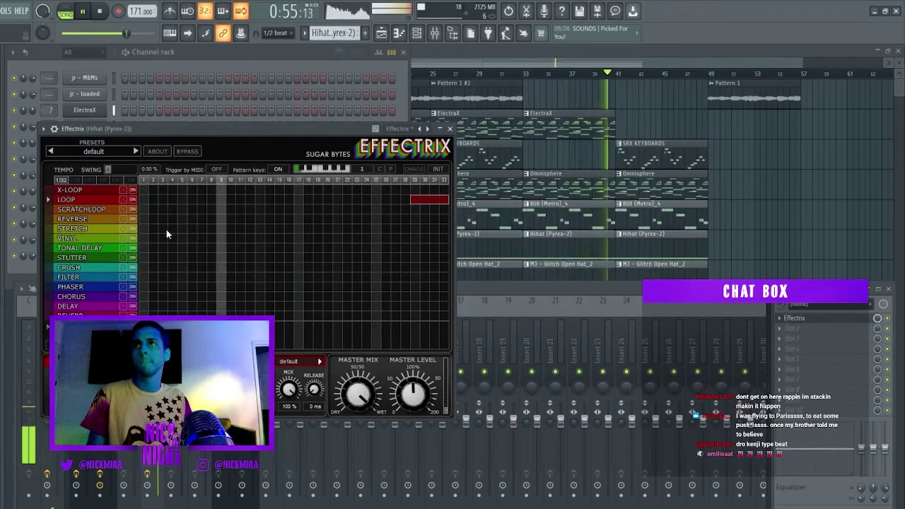
{"action": "mouse_move", "coordinate": [183, 219]}
{"action": "left_mouse_down"}
{"action": "mouse_move", "coordinate": [222, 219]}
{"action": "mouse_move", "coordinate": [182, 221]}
{"action": "left_mouse_up"}
{"action": "right_click", "coordinate": [222, 219]}
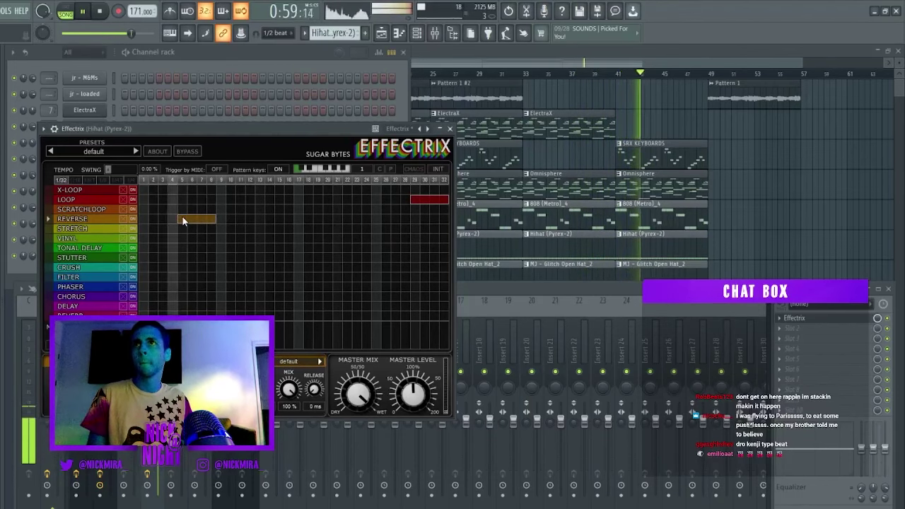
{"action": "right_click", "coordinate": [183, 221]}
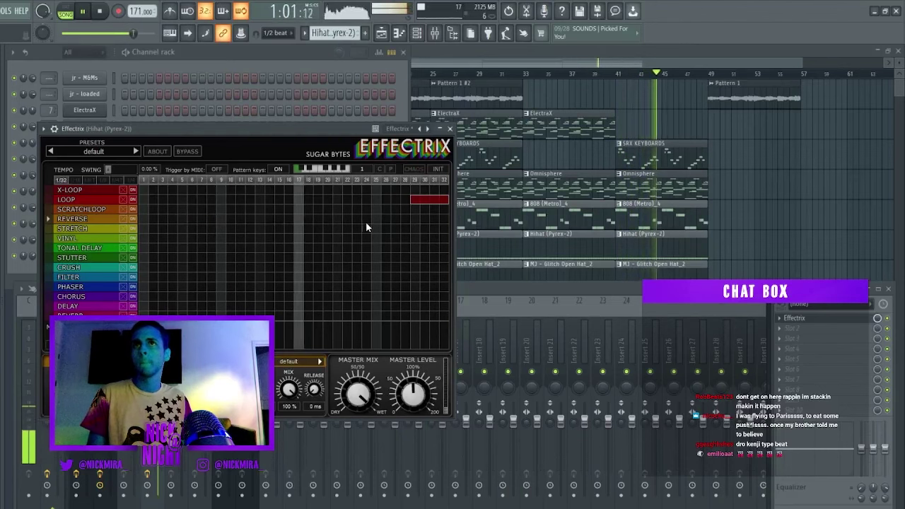
{"action": "left_click_drag", "start_coordinate": [376, 219], "coordinate": [347, 221]}
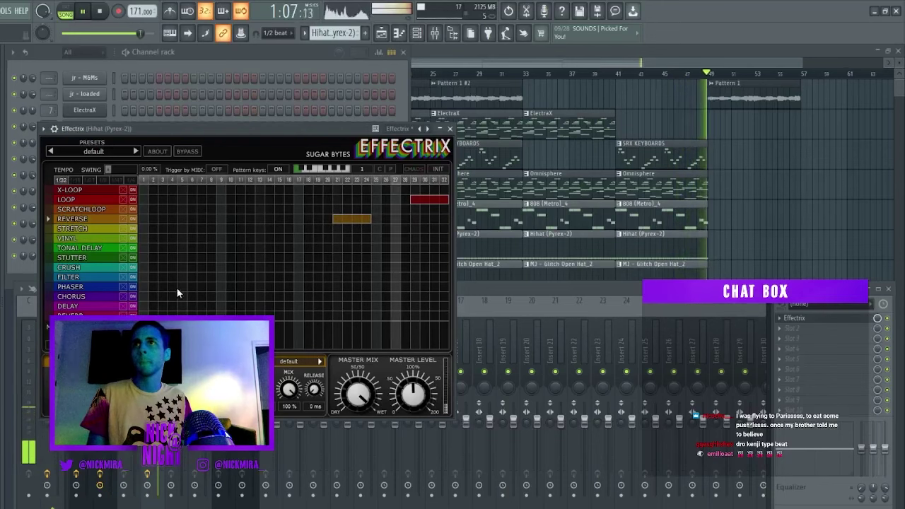
Try a PHASER block on steps 7 to 18 in Effectrix, remove it and close the plugin window.
{"action": "left_click_drag", "start_coordinate": [201, 286], "coordinate": [309, 286]}
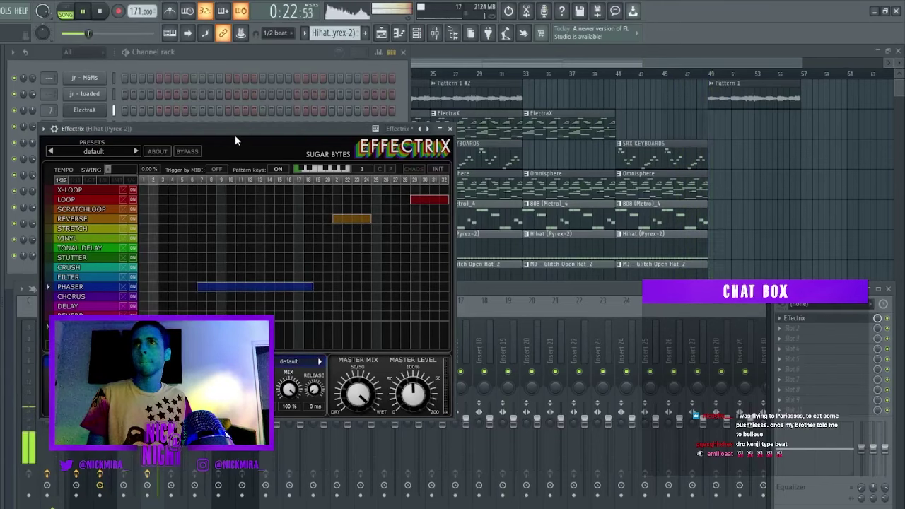
{"action": "right_click", "coordinate": [248, 285]}
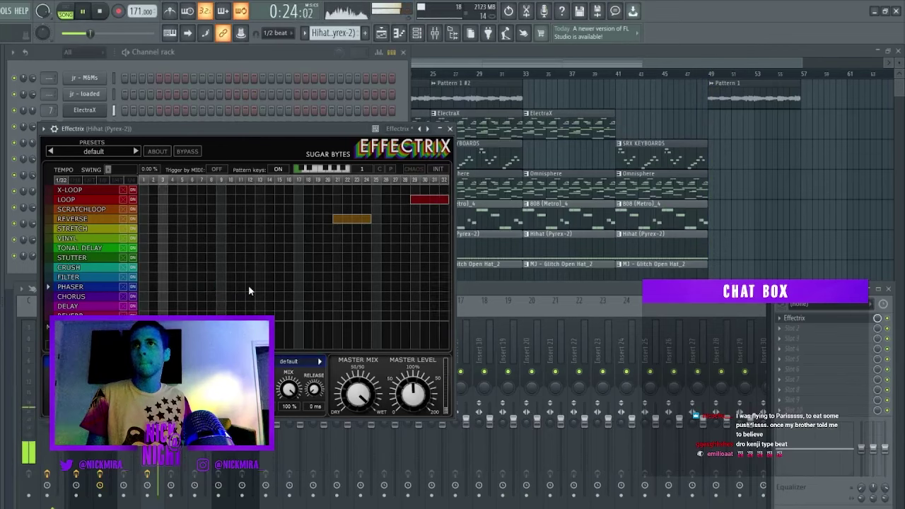
{"action": "left_click", "coordinate": [449, 128]}
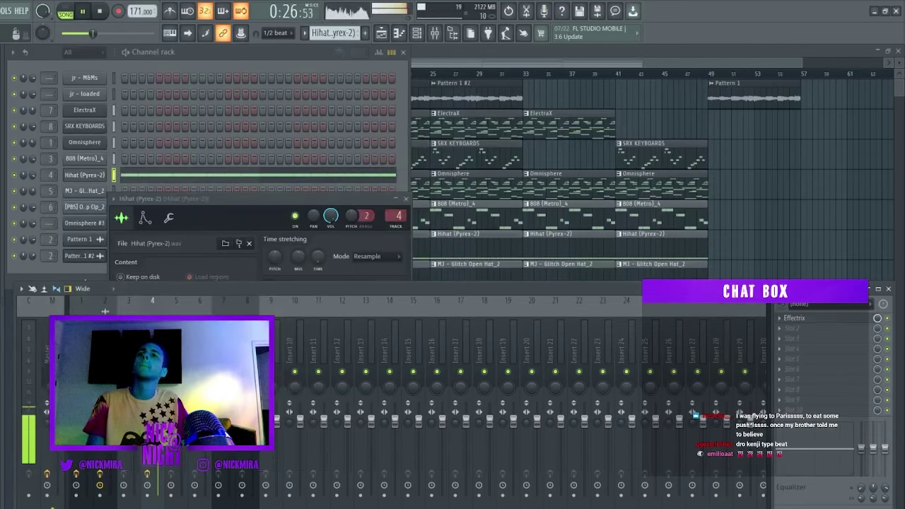
Delete the Pattern 1 audio clip at bar 17 on Track 1 of the playlist.
{"action": "left_click", "coordinate": [742, 222]}
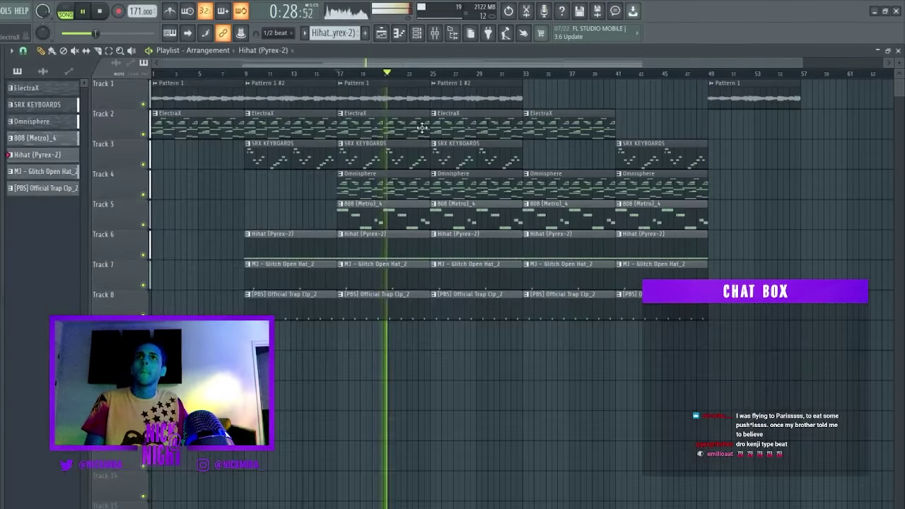
{"action": "right_click", "coordinate": [389, 98]}
{"action": "left_click_drag", "start_coordinate": [377, 64], "coordinate": [352, 82]}
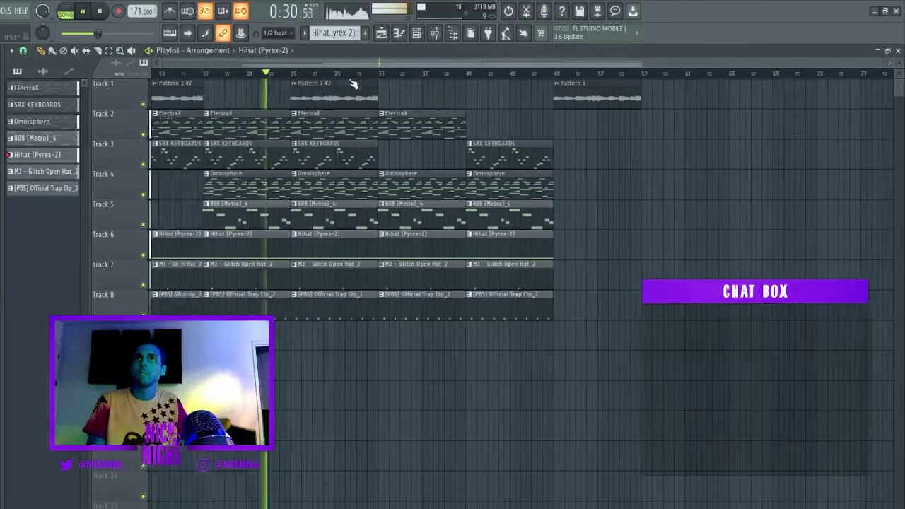
{"action": "scroll", "coordinate": [352, 84], "scroll_direction": "down", "scroll_amount": 2}
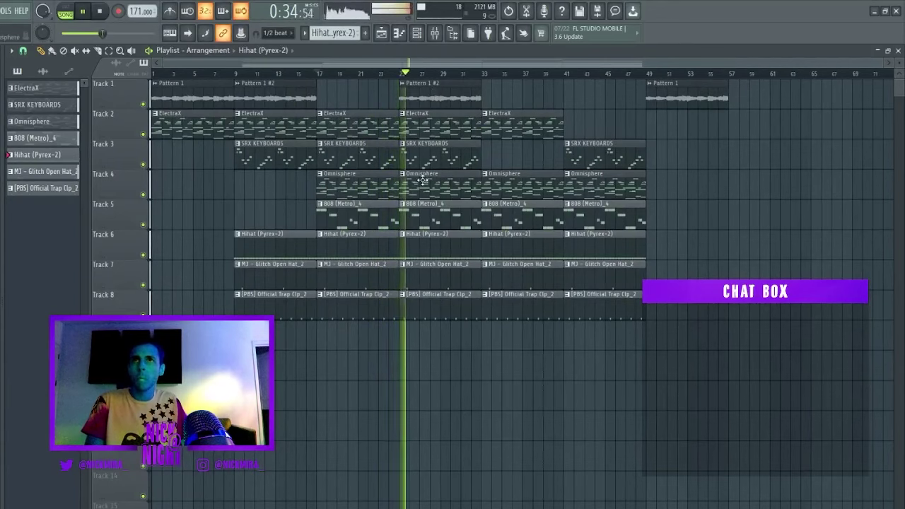
Make the 808 (Metro)_4 clip at bar 25 a unique pattern and open it in the piano roll.
{"action": "left_click", "coordinate": [427, 212]}
{"action": "left_click", "coordinate": [448, 291]}
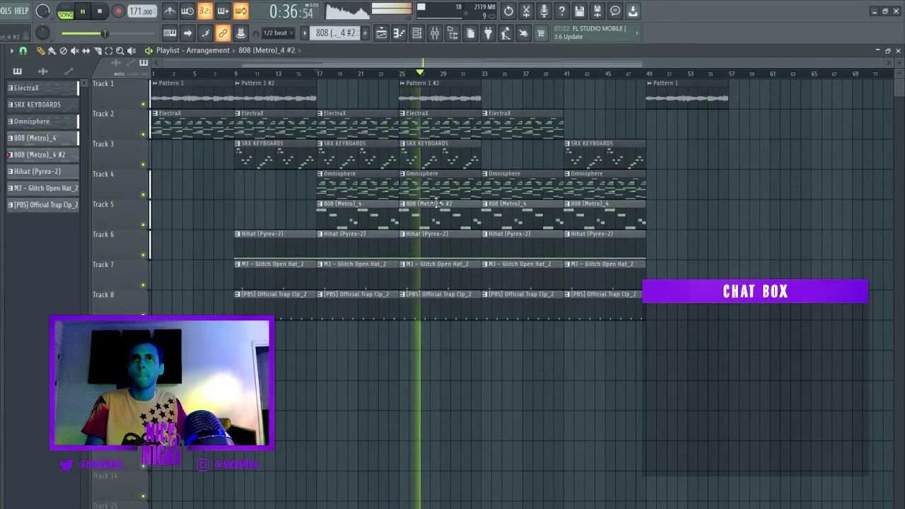
{"action": "left_click", "coordinate": [434, 196]}
{"action": "double_click", "coordinate": [428, 216]}
Add the BD_Ritual kick sample as a channel above the 808 and open its piano roll.
{"action": "left_click", "coordinate": [417, 33]}
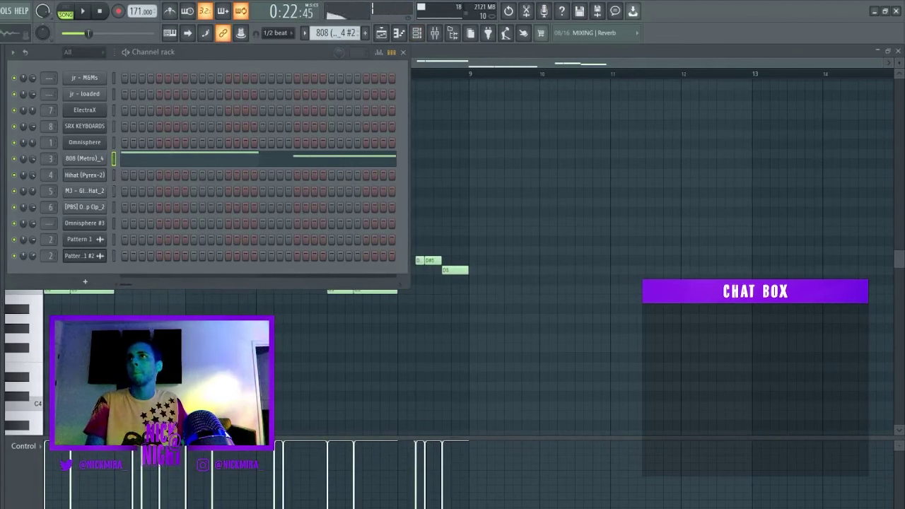
{"action": "left_click_drag", "start_coordinate": [96, 152], "coordinate": [98, 152]}
{"action": "key", "text": "space"}
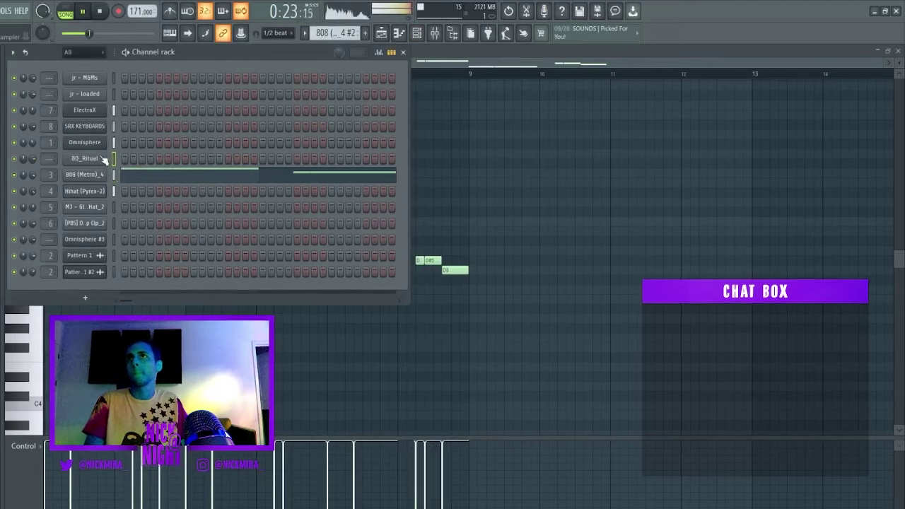
{"action": "left_click", "coordinate": [104, 159]}
{"action": "key", "text": "F7"}
{"action": "key", "text": "space"}
{"action": "scroll", "coordinate": [137, 309], "scroll_direction": "left", "scroll_amount": 1}
{"action": "scroll", "coordinate": [54, 62], "scroll_direction": "left", "scroll_amount": 2}
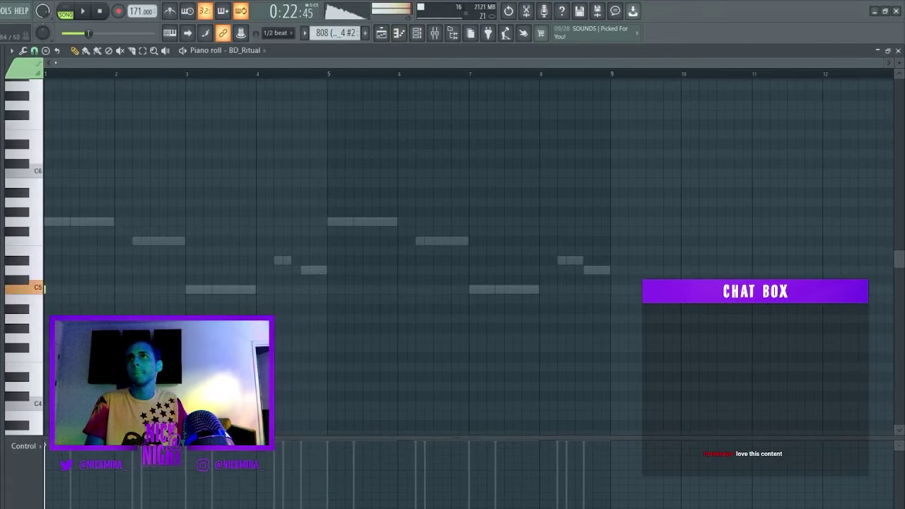
Place six A#4 BD_Ritual kicks across bars 1 to 4, aligned with starts of the ghosted 808 notes.
{"action": "key", "text": "space"}
{"action": "key", "text": "space"}
{"action": "left_click", "coordinate": [74, 309]}
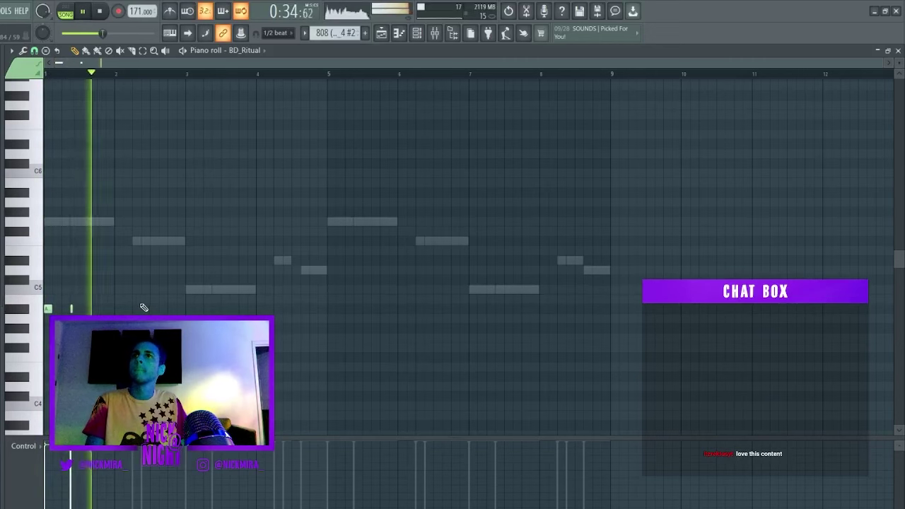
{"action": "left_click", "coordinate": [145, 309]}
{"action": "left_click", "coordinate": [189, 309]}
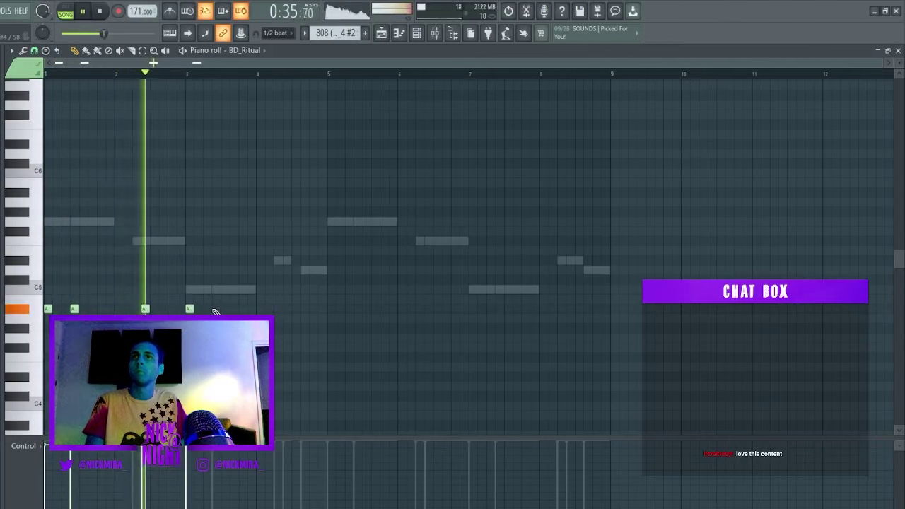
{"action": "left_click", "coordinate": [217, 309]}
{"action": "left_click", "coordinate": [277, 309]}
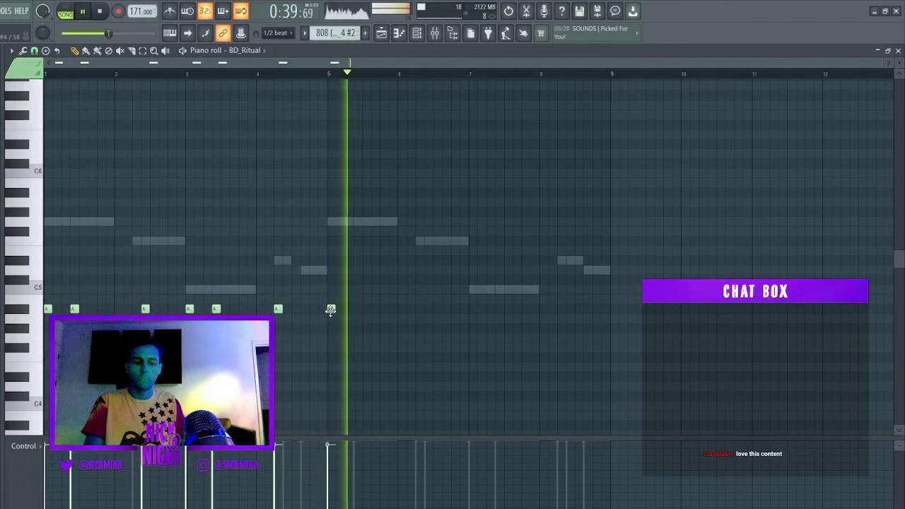
Duplicate the four-bar BD_Ritual kick pattern into bars 5 to 8 and close the piano roll.
{"action": "key", "text": "ctrl+l"}
{"action": "key", "text": "ctrl+b"}
{"action": "key", "text": "ctrl+d"}
{"action": "key", "text": "shift+d"}
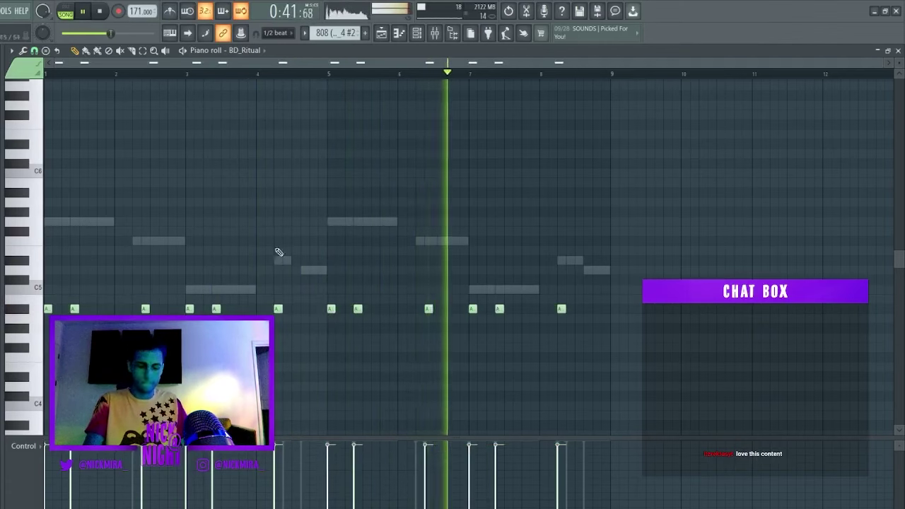
{"action": "key", "text": "Escape"}
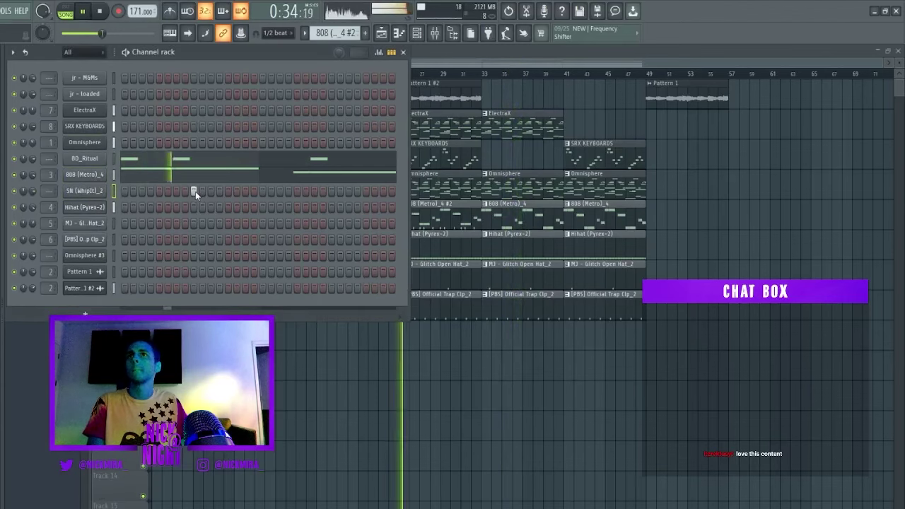
Repeat the SN (WhipIt)_2 snare hit on beat 3 of bar 1 every two bars through bar 7.
{"action": "left_click", "coordinate": [127, 200]}
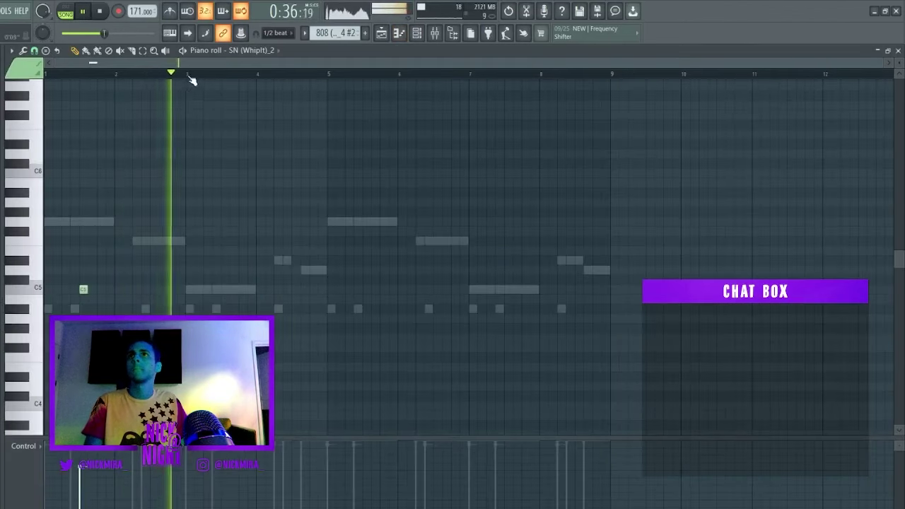
{"action": "left_click_drag", "start_coordinate": [188, 75], "coordinate": [46, 75]}
{"action": "key", "text": "ctrl+b"}
{"action": "key", "text": "ctrl+b"}
{"action": "key", "text": "ctrl+b"}
Add extra C5 snare hits early in bars 4 and 8 of the SN (WhipIt)_2 pattern and close the piano roll.
{"action": "left_click", "coordinate": [269, 289]}
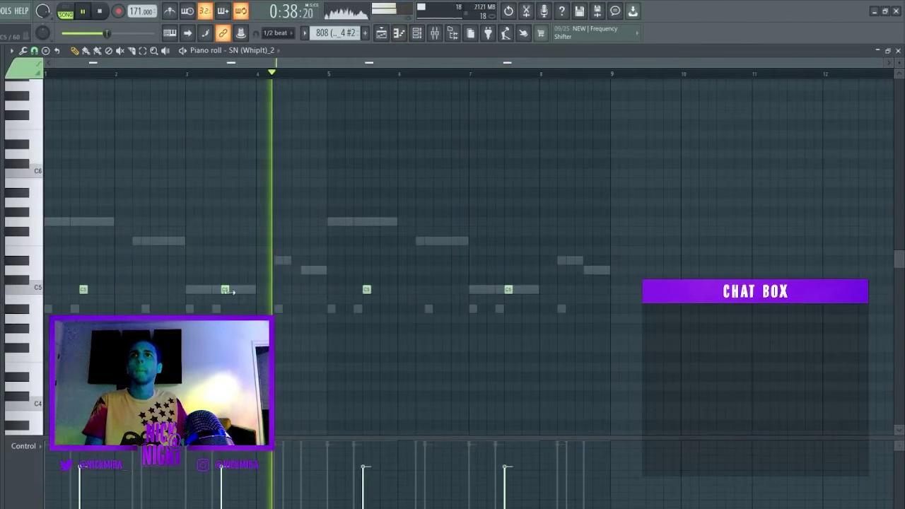
{"action": "left_click", "coordinate": [551, 290]}
{"action": "key", "text": "ctrl+a"}
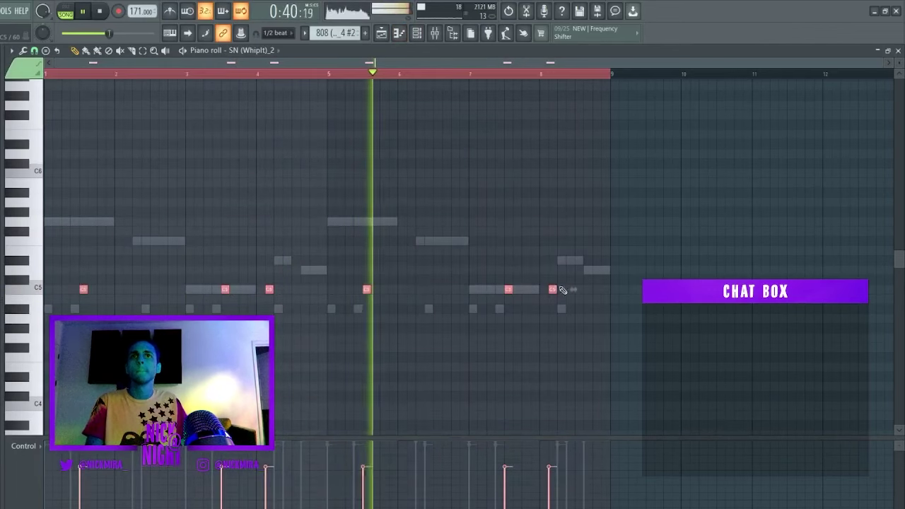
{"action": "key", "text": "ctrl+d"}
{"action": "key", "text": "Escape"}
{"action": "left_click", "coordinate": [118, 161]}
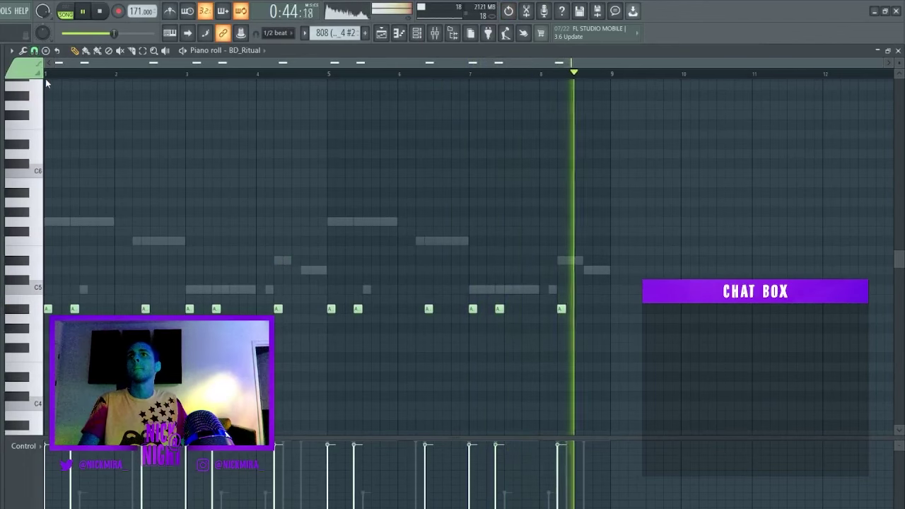
{"action": "key", "text": "Escape"}
{"action": "left_click", "coordinate": [152, 191]}
{"action": "key", "text": "Escape"}
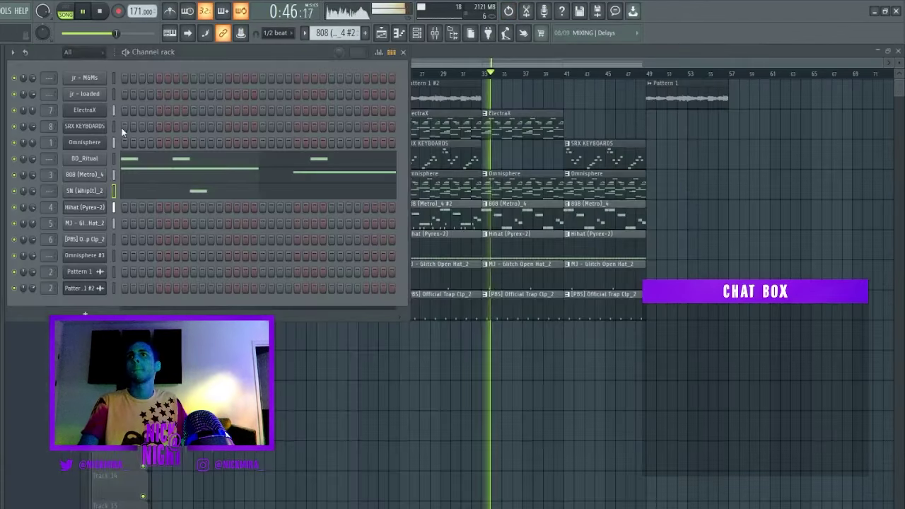
{"action": "key", "text": "Escape"}
Copy the Pattern 1 audio clip from bar 1 to bar 33 and delete the Omnisphere and ElectraX clips there.
{"action": "right_click", "coordinate": [525, 192]}
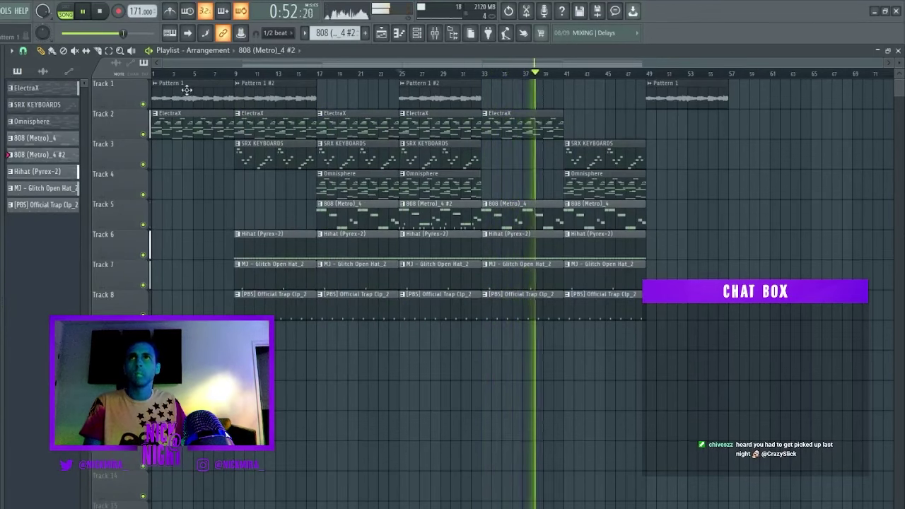
{"action": "left_click_drag", "start_coordinate": [186, 89], "coordinate": [517, 104]}
{"action": "right_click", "coordinate": [513, 128]}
Try copies of the SRX KEYBOARDS and Omnisphere clips at bar 33, removing each one again.
{"action": "left_click_drag", "start_coordinate": [519, 150], "coordinate": [476, 169]}
{"action": "key", "text": "ctrl+b"}
{"action": "right_click", "coordinate": [535, 157]}
{"action": "left_click", "coordinate": [463, 179], "text": "ctrl"}
{"action": "key", "text": "ctrl+b"}
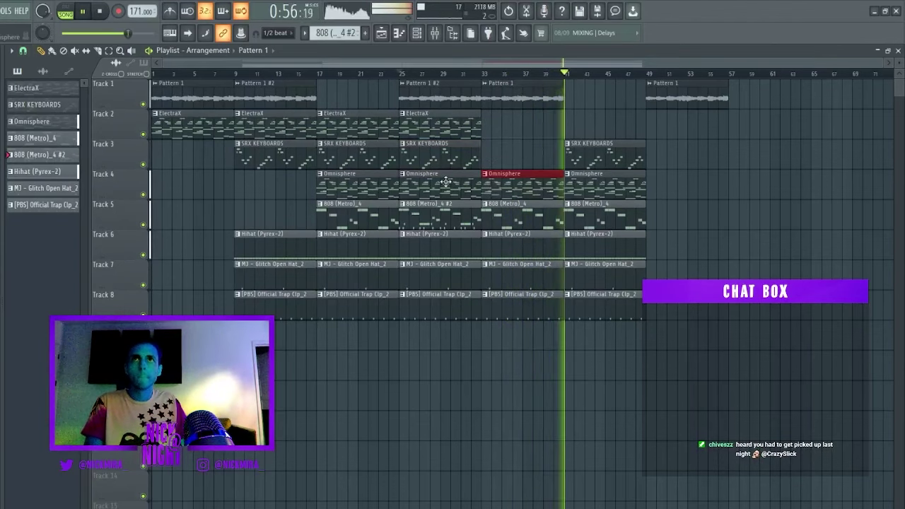
{"action": "right_click", "coordinate": [497, 179]}
Copy the ElectraX clip from bar 25 to bar 41, leaving bar 33 on Track 2 empty.
{"action": "left_click", "coordinate": [437, 122], "text": "ctrl"}
{"action": "key", "text": "ctrl+b"}
{"action": "key", "text": "ctrl+b"}
{"action": "right_click", "coordinate": [521, 118]}
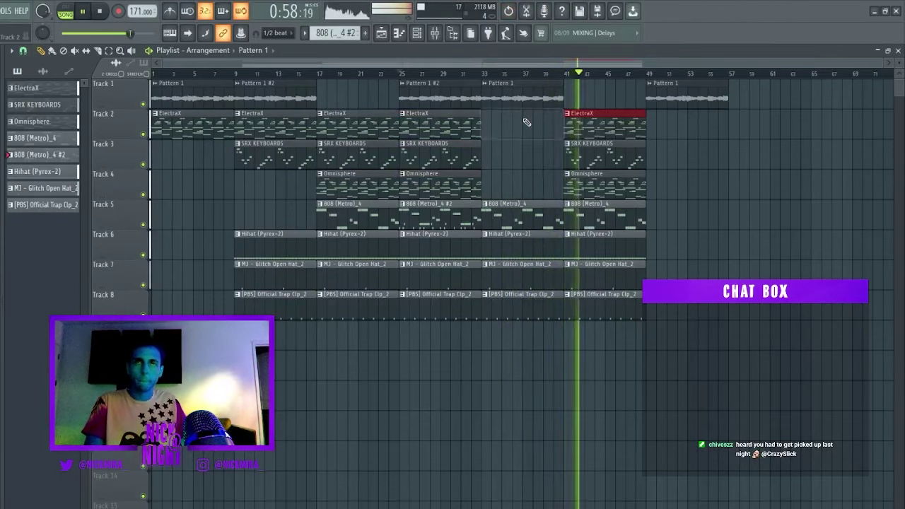
{"action": "left_click", "coordinate": [527, 120], "text": "ctrl"}
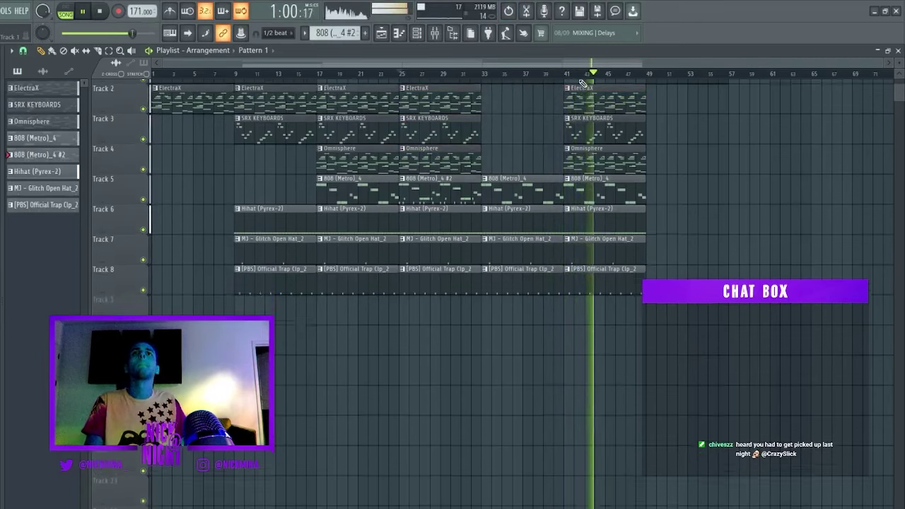
Replace the bar 33 clips with copies of Omnisphere, 808 (Metro)_4 #2 and Hihat from bar 25, and delete Omnisphere at bars 25 and 41.
{"action": "left_click", "coordinate": [459, 74]}
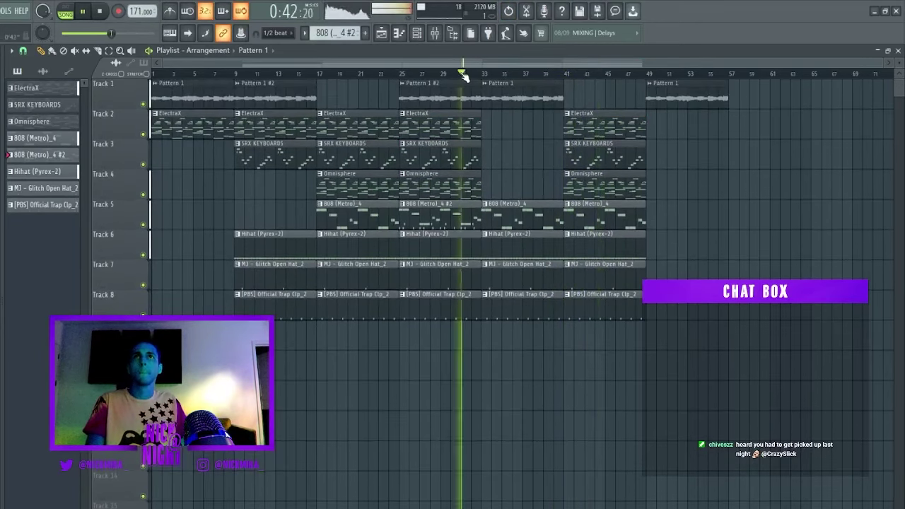
{"action": "right_click", "coordinate": [515, 204]}
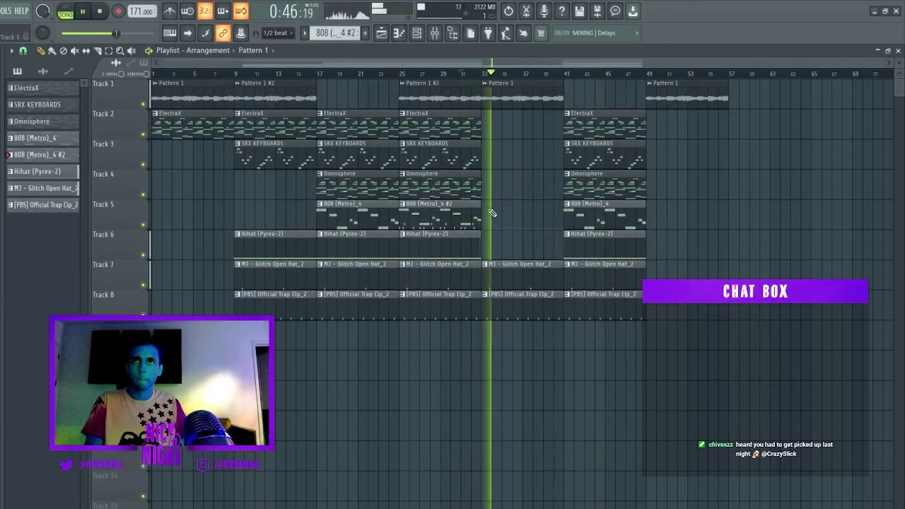
{"action": "left_click_drag", "start_coordinate": [485, 261], "coordinate": [433, 171]}
{"action": "key", "text": "ctrl+b"}
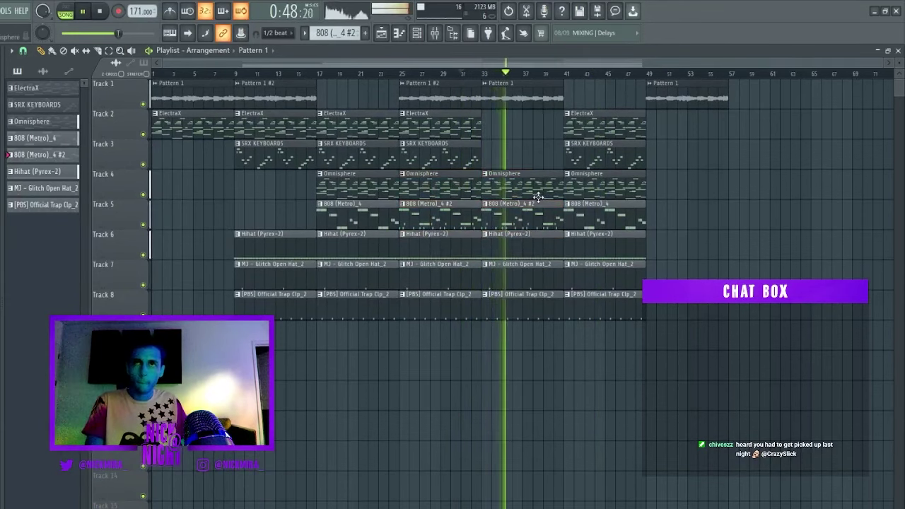
{"action": "key", "text": "ctrl+d"}
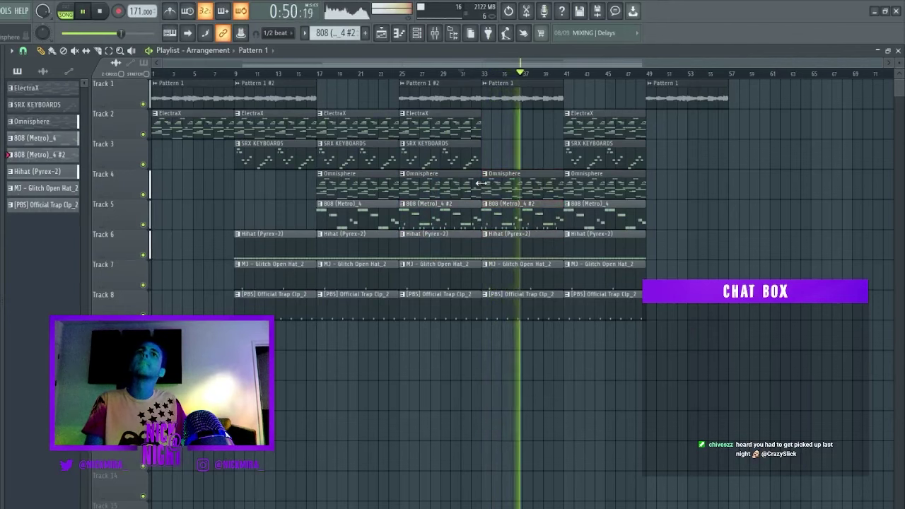
{"action": "right_click", "coordinate": [452, 184]}
{"action": "right_click", "coordinate": [618, 187]}
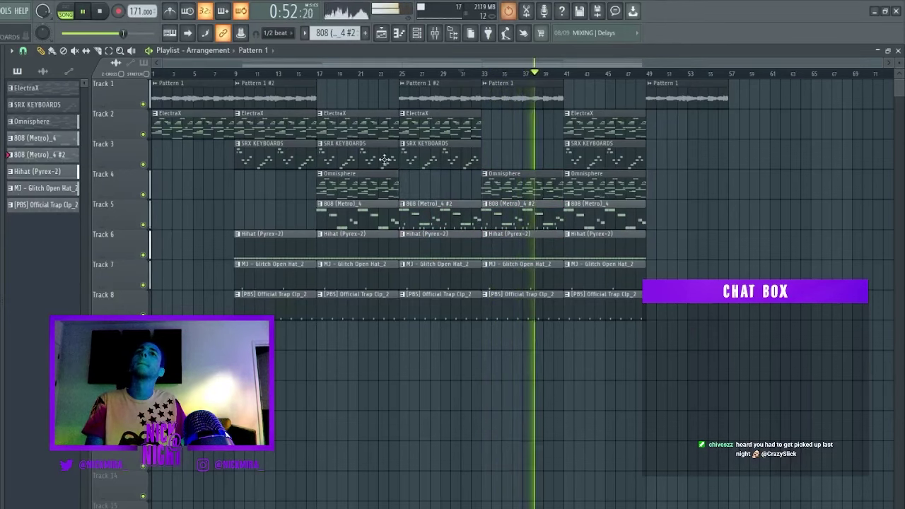
Duplicate all clips from bars 17 to 56 twice, continuing the arrangement at bars 57 and 97.
{"action": "left_click_drag", "start_coordinate": [769, 378], "coordinate": [340, 83]}
{"action": "key", "text": "ctrl+b"}
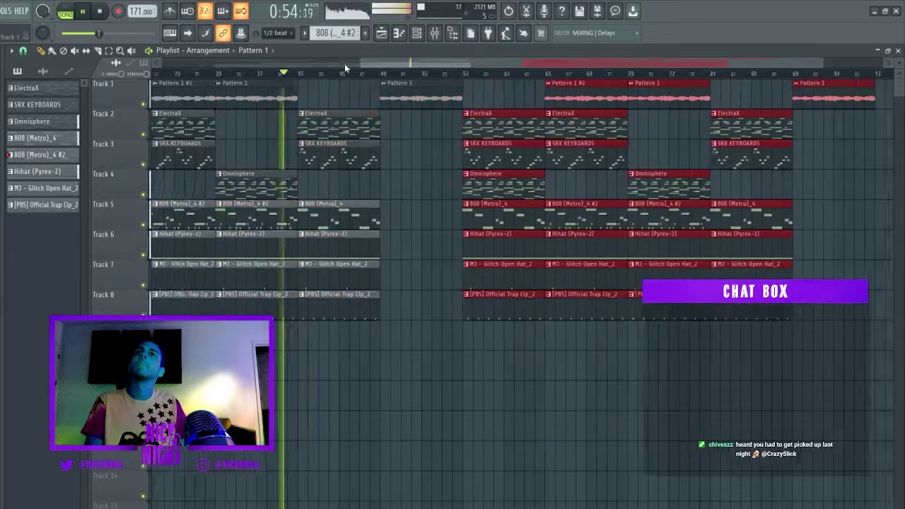
{"action": "key", "text": "ctrl+b"}
{"action": "scroll", "coordinate": [323, 78], "scroll_direction": "down", "scroll_amount": 5}
{"action": "key", "text": "ctrl+d"}
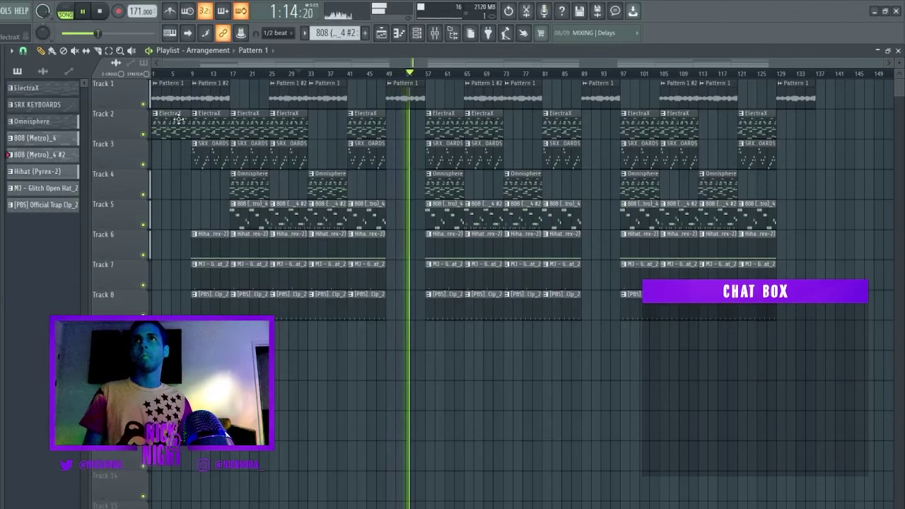
Place ElectraX clips at bars 49, 89 and 129 on Track 2 and open the mixer.
{"action": "left_click_drag", "start_coordinate": [422, 132], "coordinate": [397, 128]}
{"action": "left_click", "coordinate": [598, 132]}
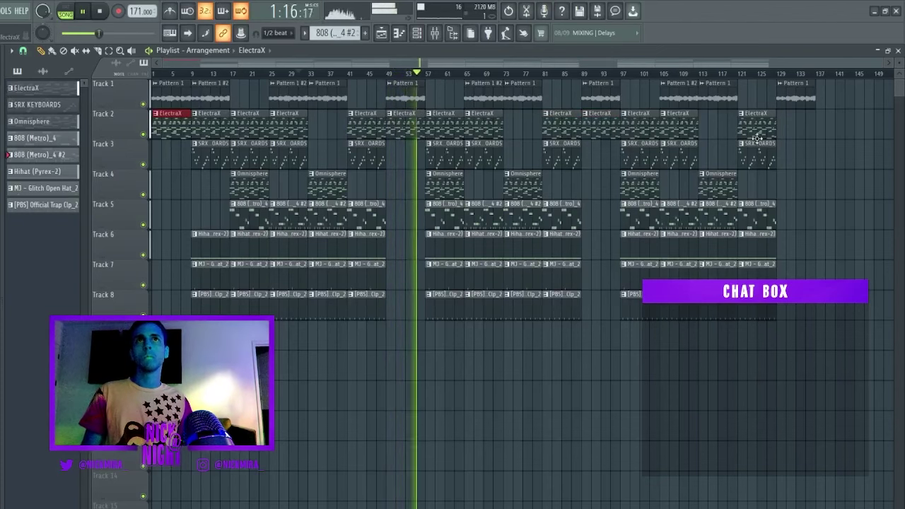
{"action": "left_click", "coordinate": [781, 127]}
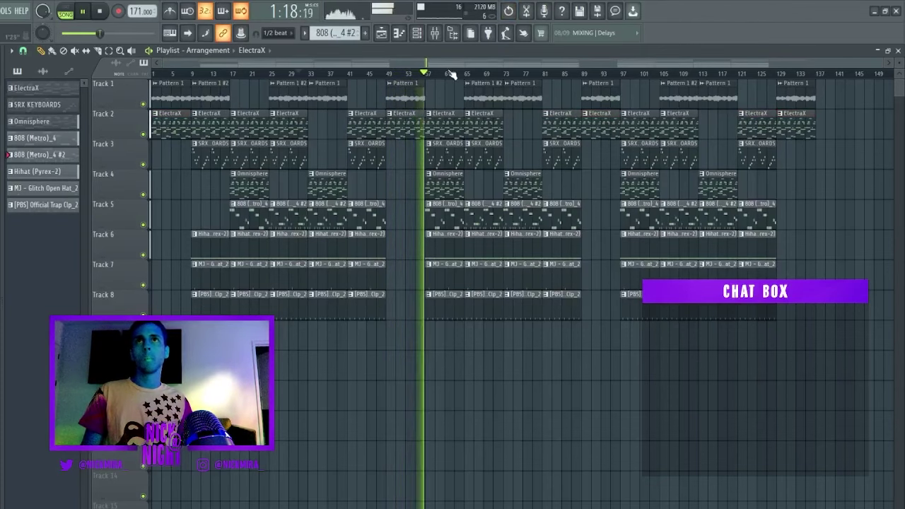
{"action": "left_click", "coordinate": [434, 34]}
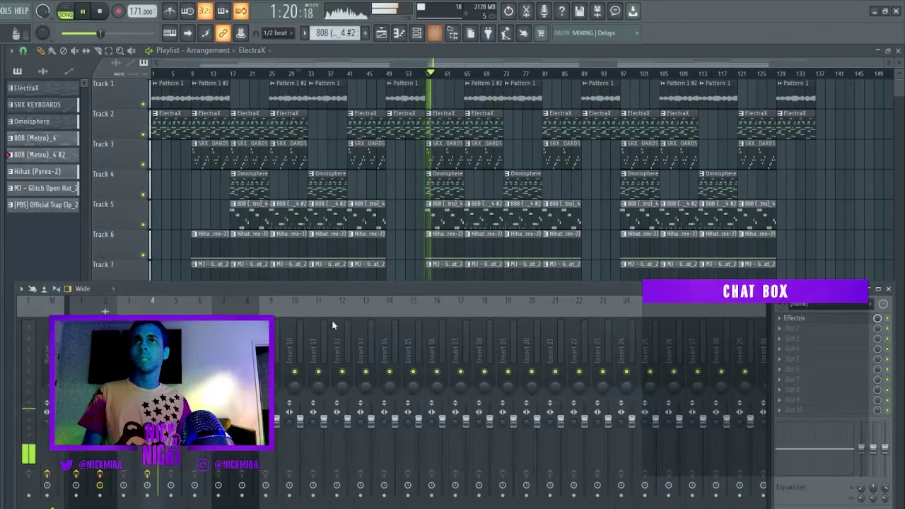